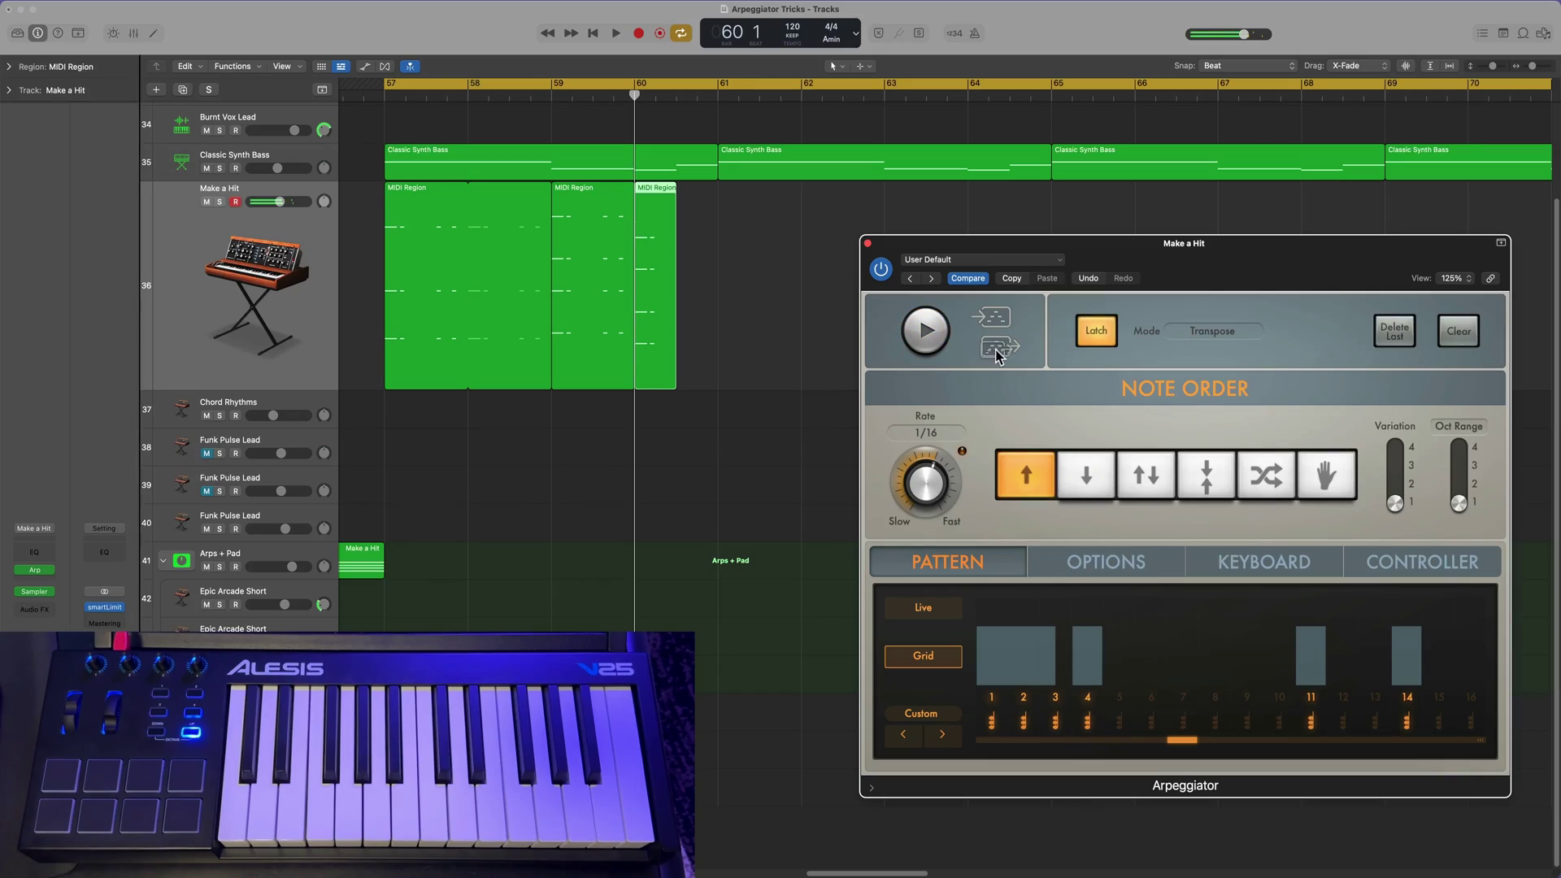
Step: Place a shortened captured phrase at bar 60.5 on Make a Hit, then capture the arpeggio onto the Bass track
left_click_drag(998, 356, 728, 309)
left_click_drag(801, 355, 697, 311)
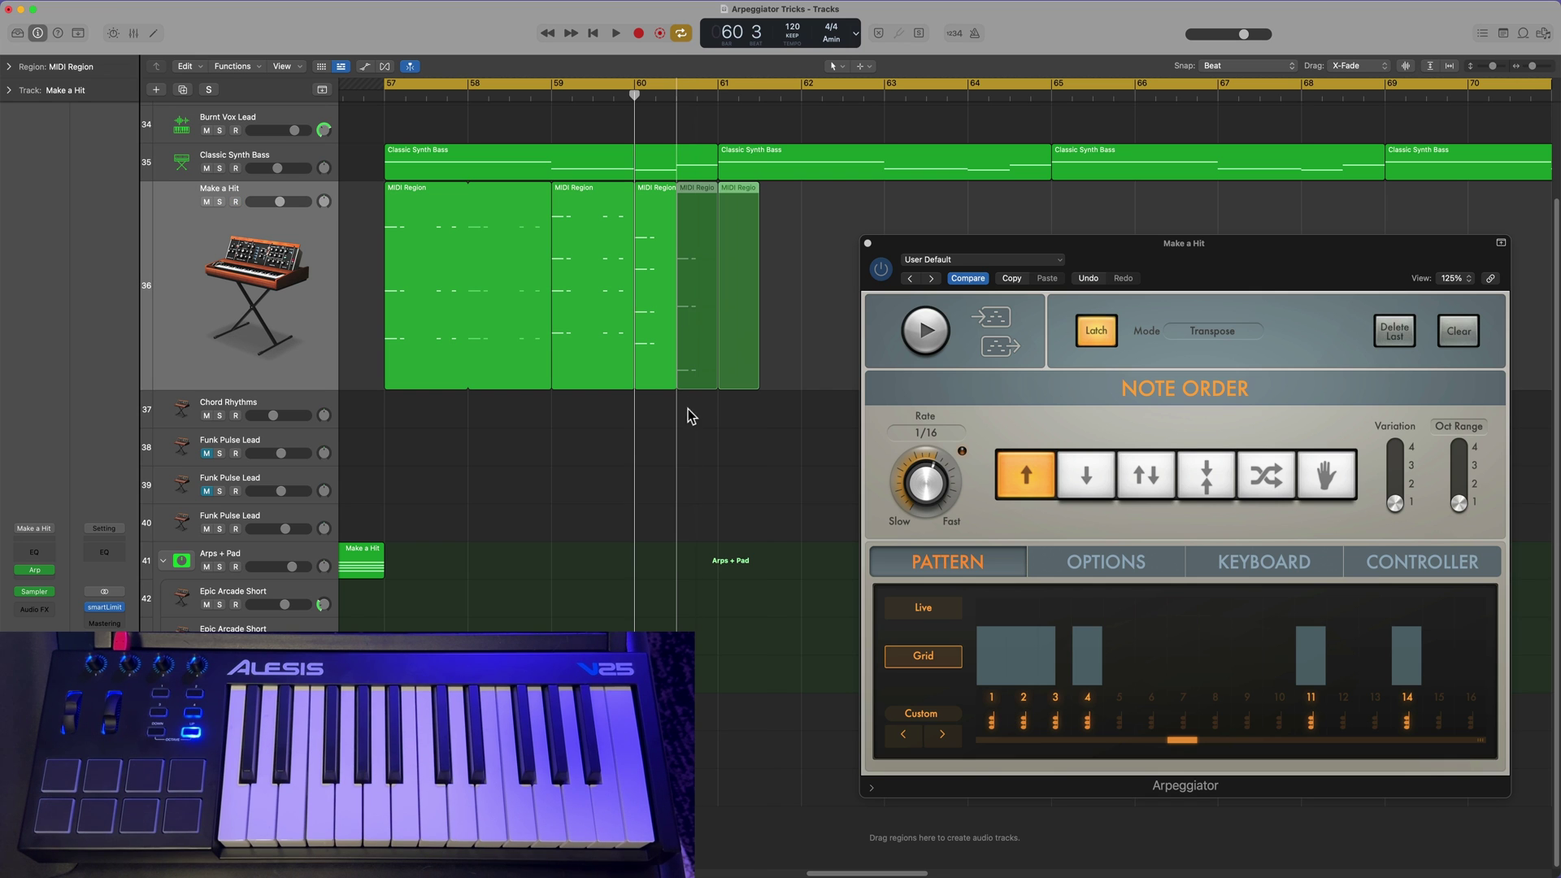
left_click_drag(690, 416, 526, 267)
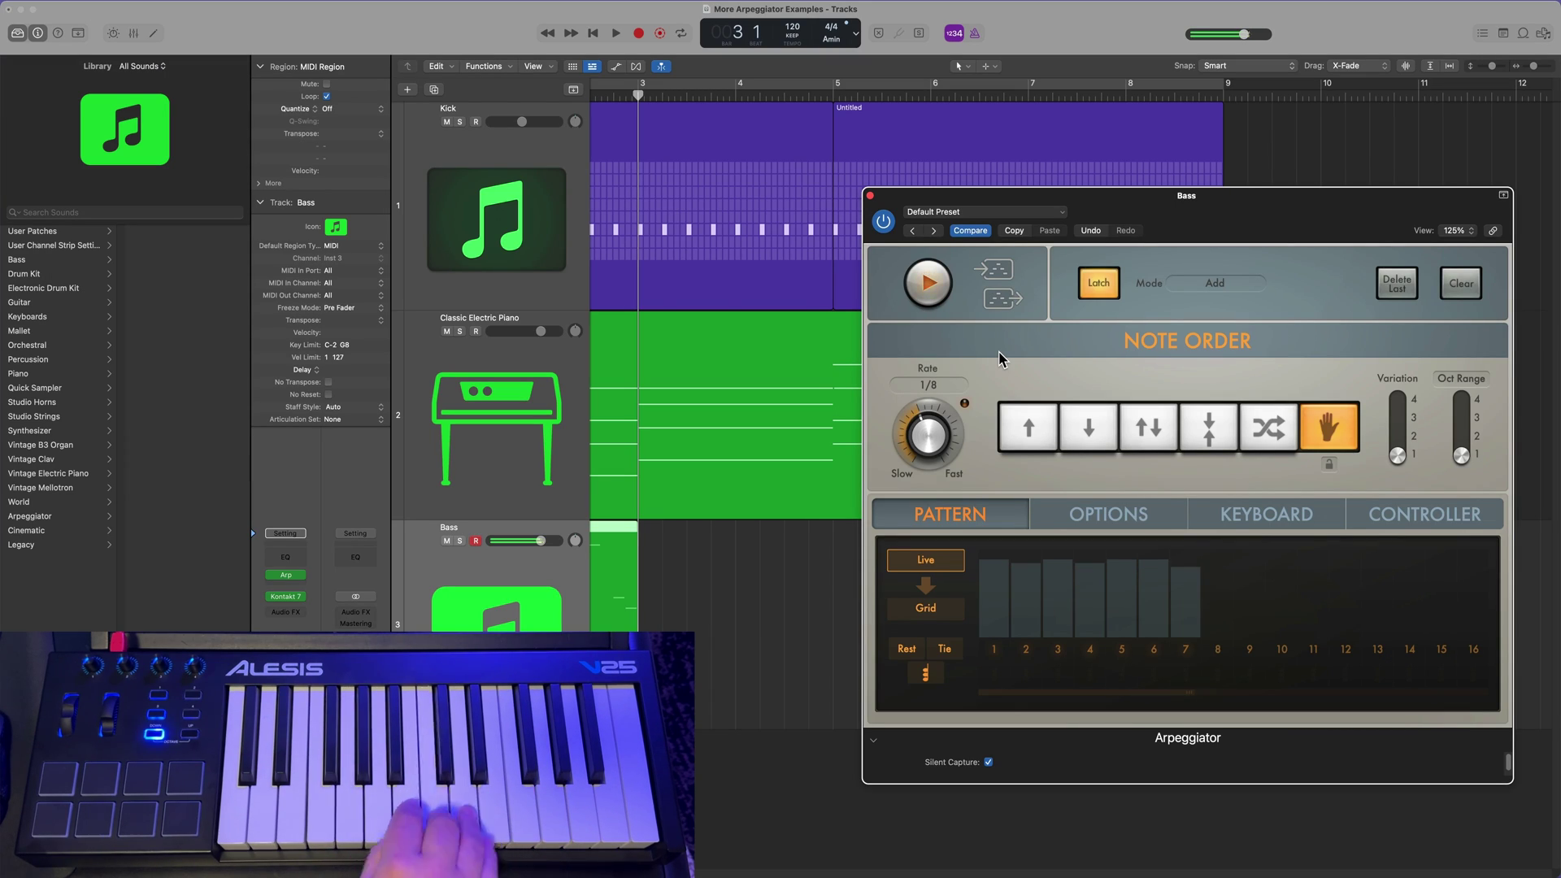
left_click(940, 303)
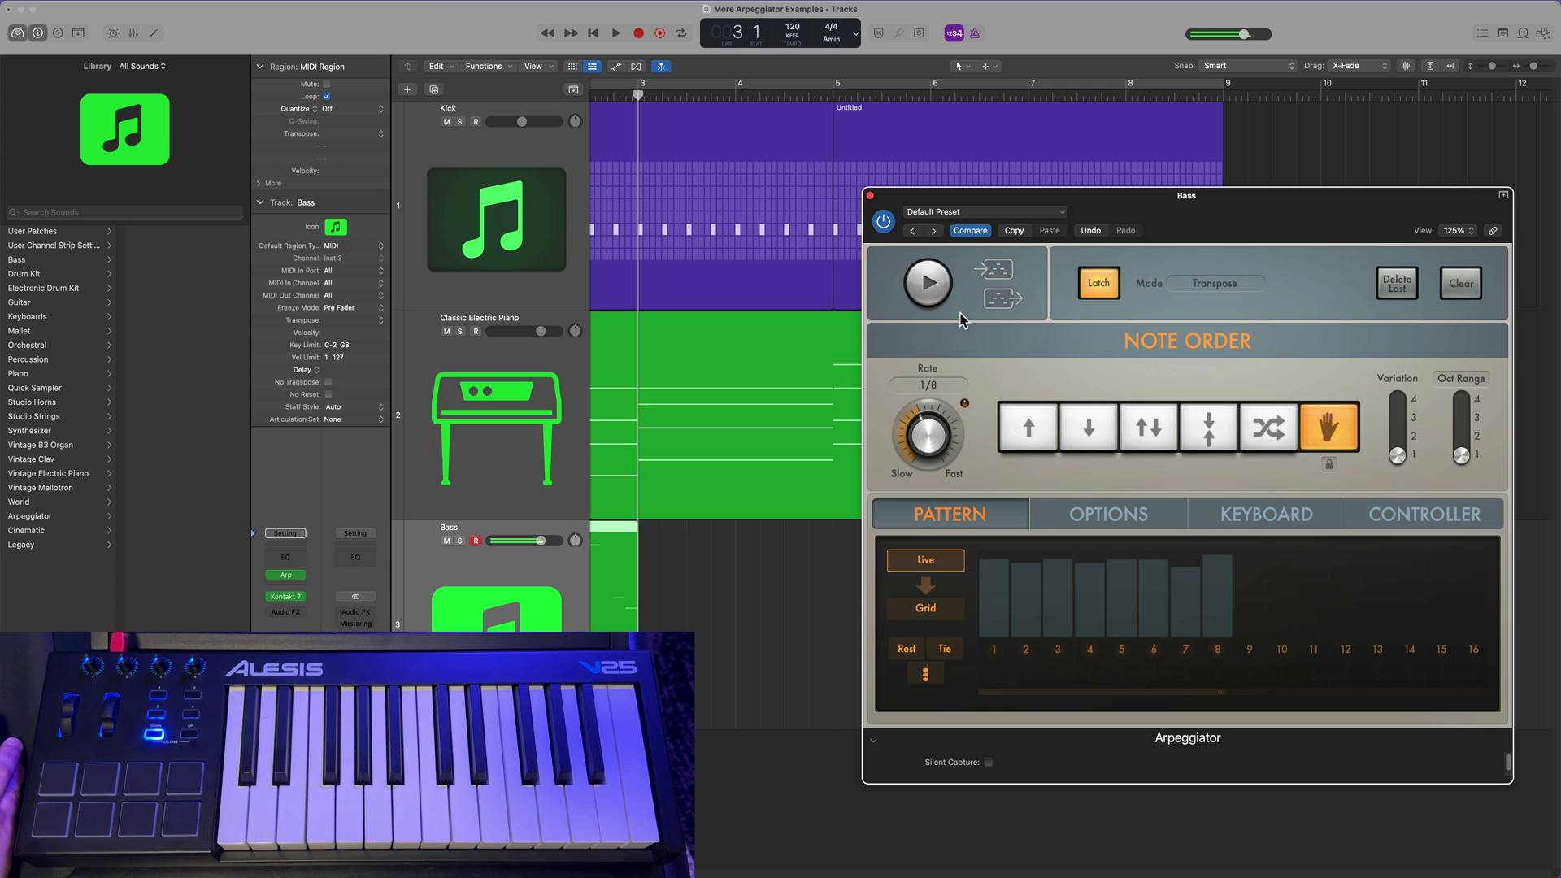
left_click_drag(1002, 299, 659, 589)
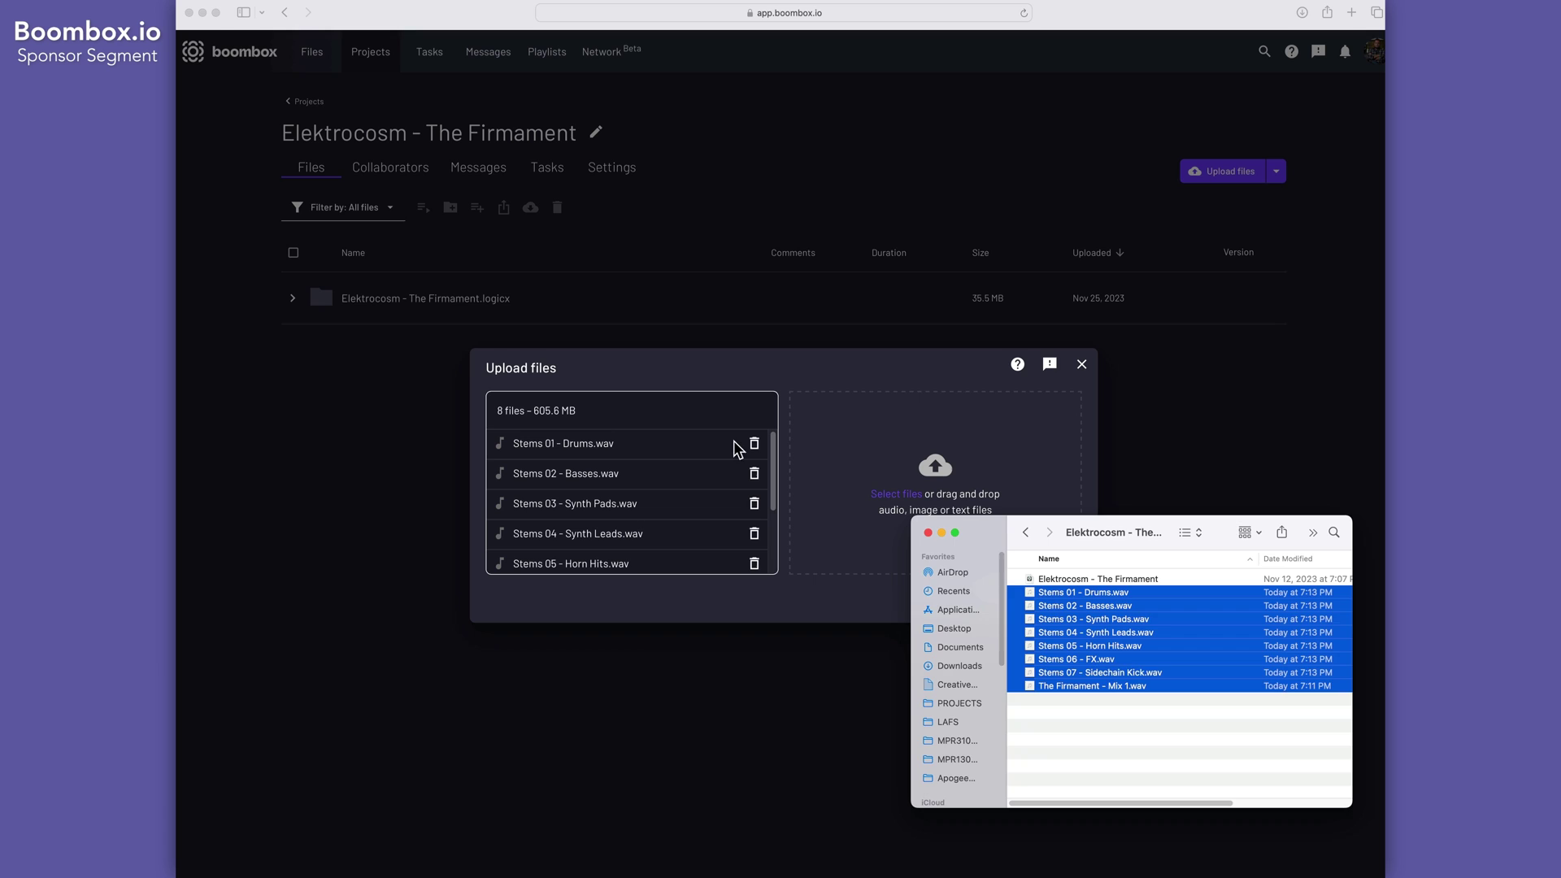
Step: Start uploading the eight stem WAV files to the Elektrocosm project and scroll through the page
left_click(937, 378)
left_click(1063, 612)
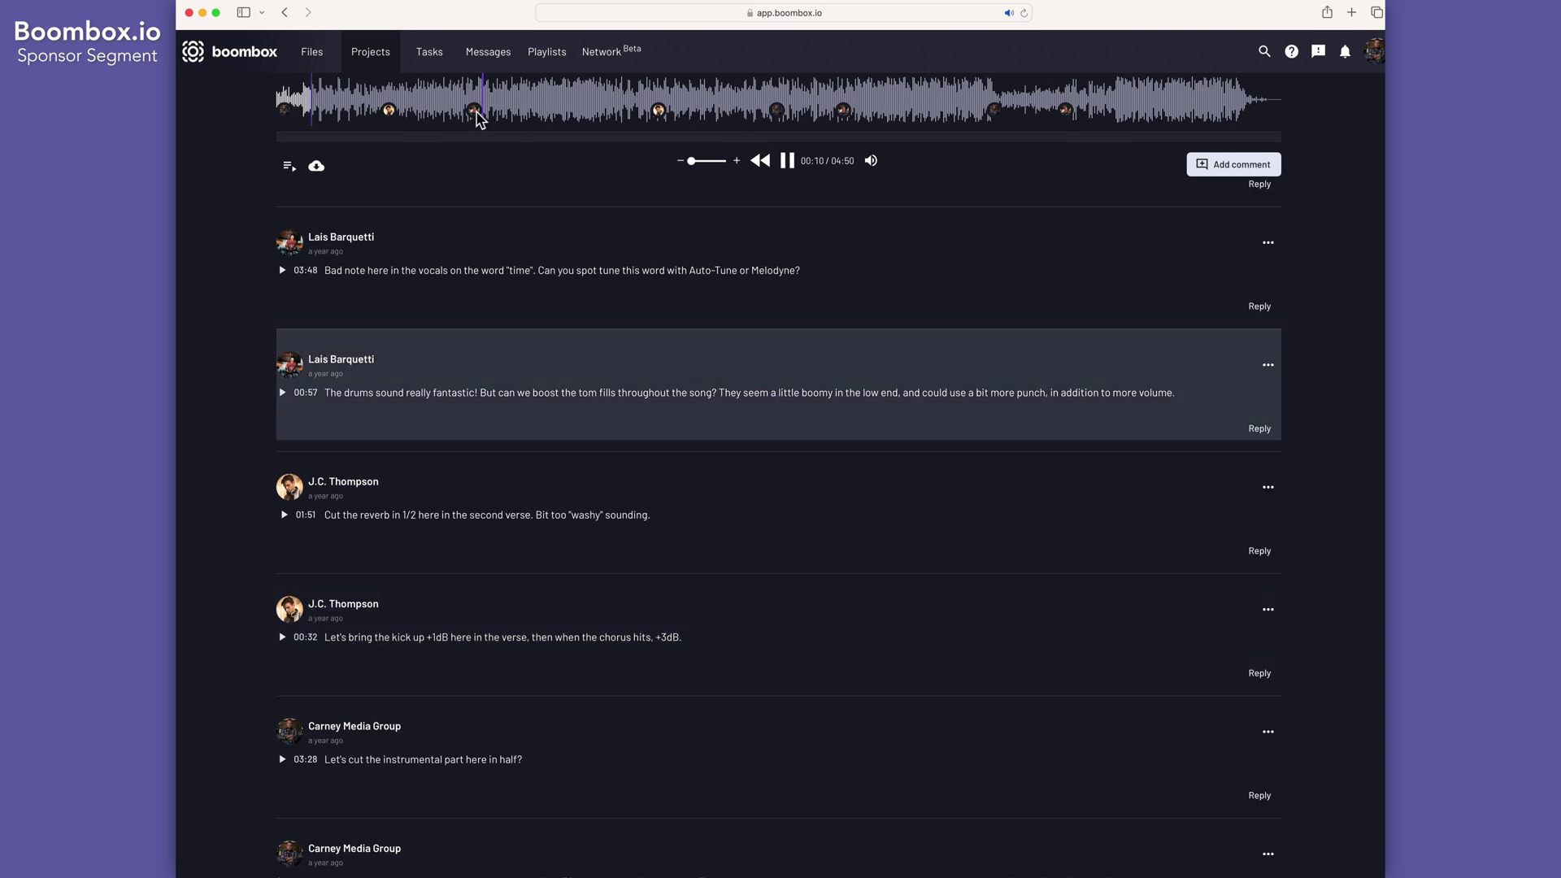
scroll(537, 409, "up", 3)
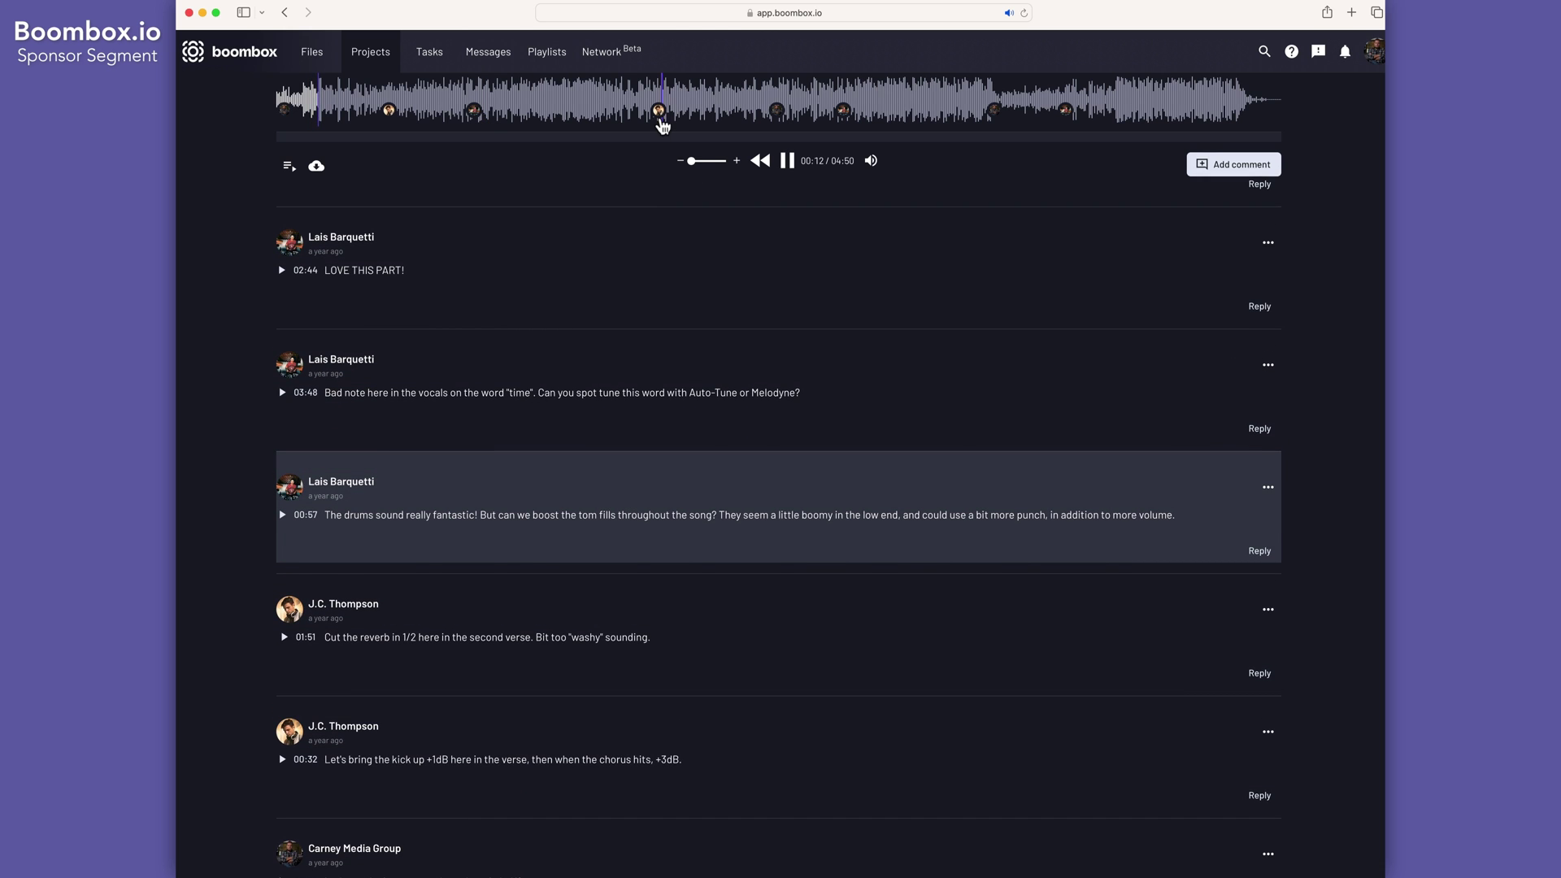
scroll(704, 391, "down", 3)
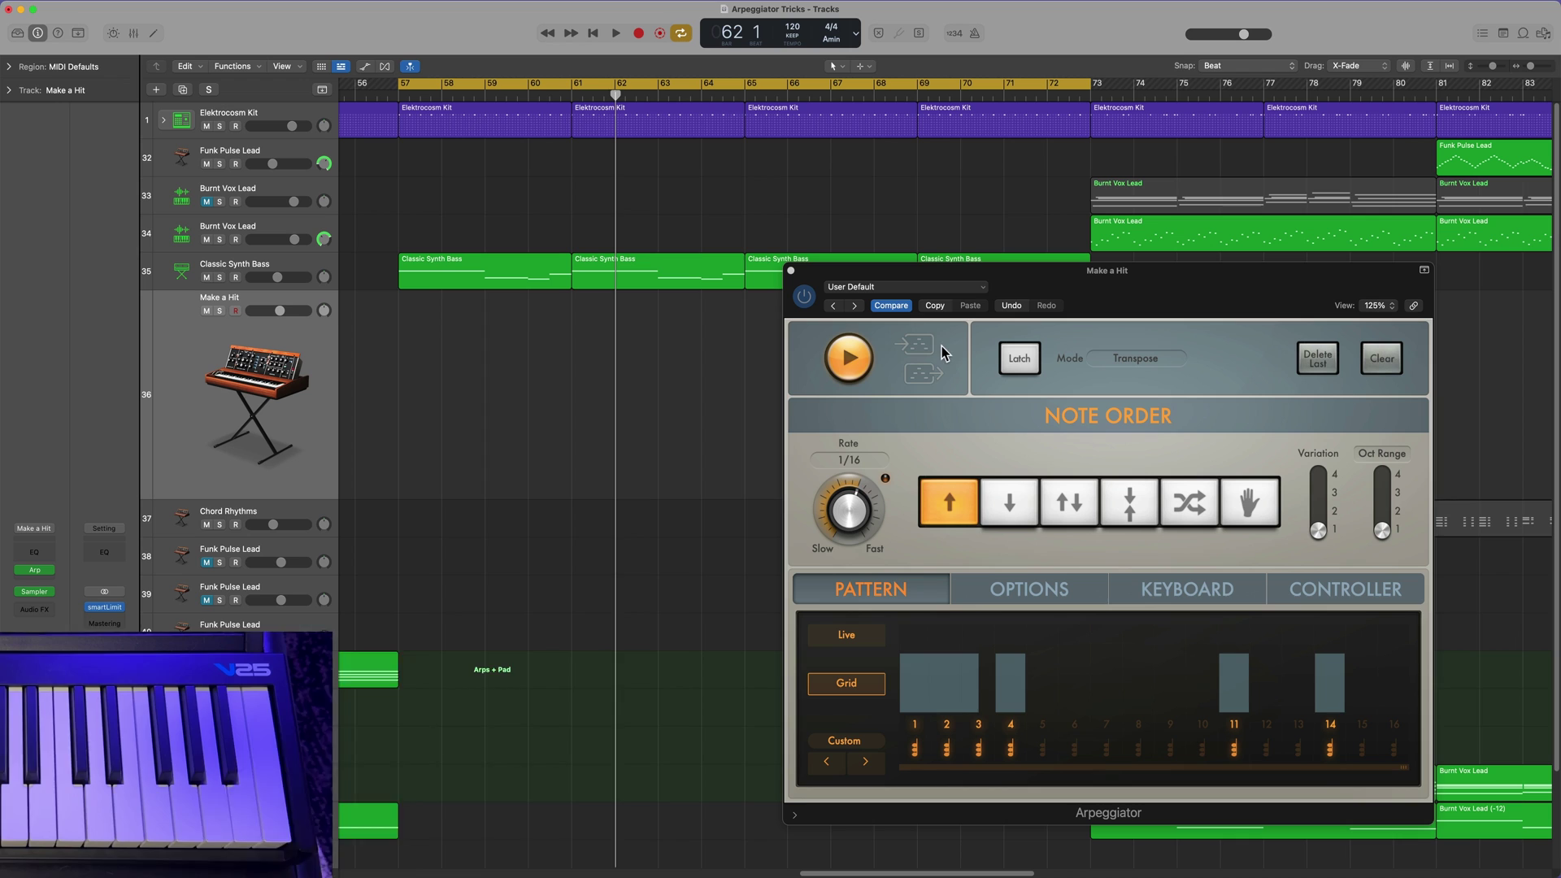
Step: Stop the Arpeggiator and leave its Latch engaged
left_click(845, 361)
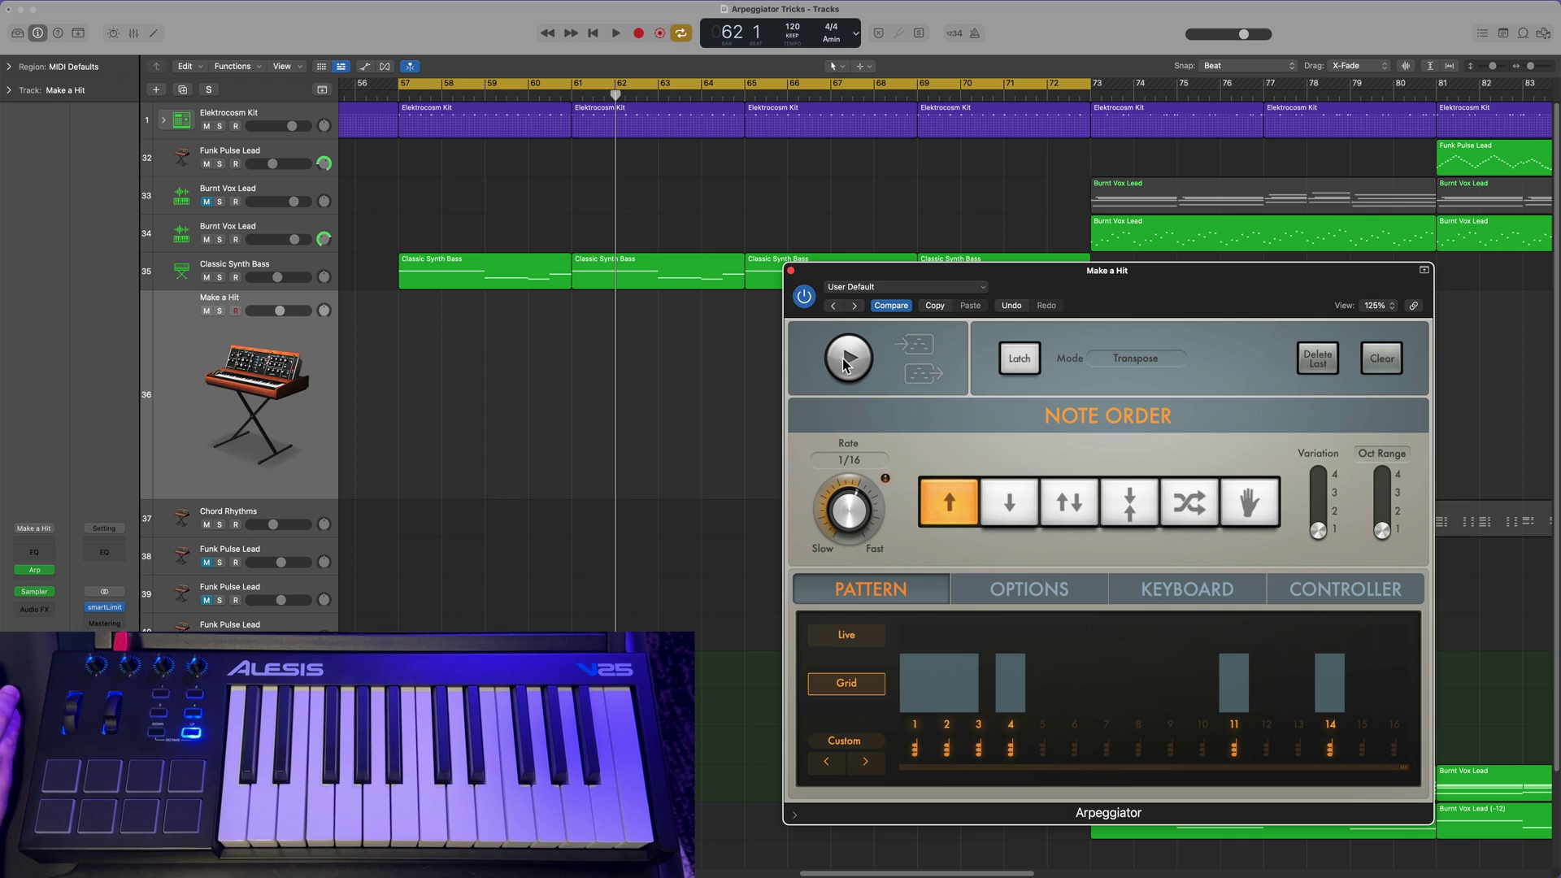
left_click(1026, 365)
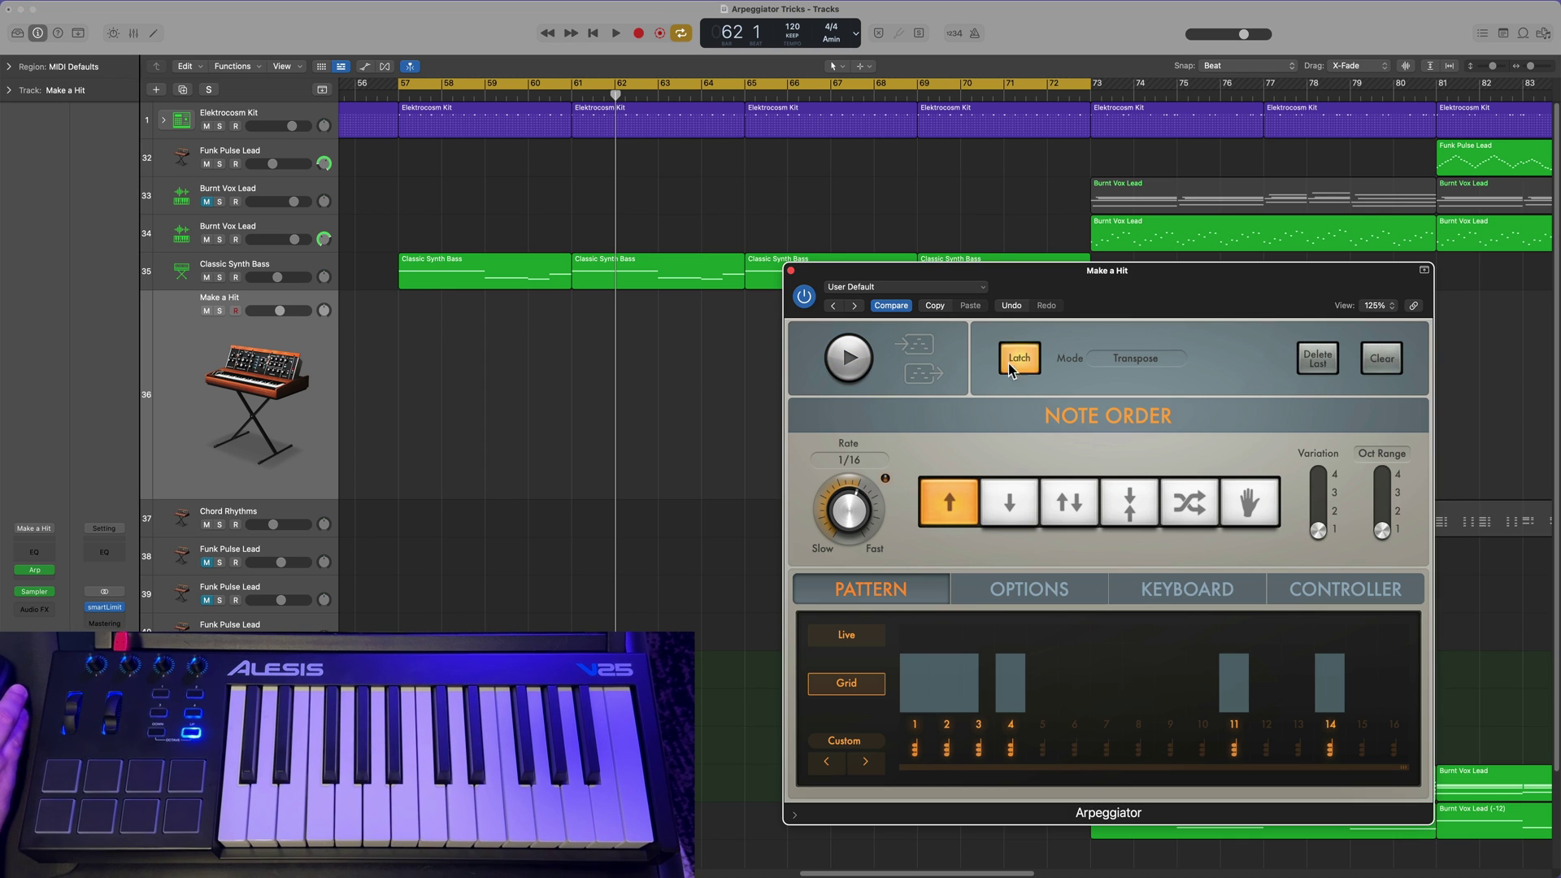
left_click(848, 359)
left_click(847, 364)
left_click(1019, 358)
left_click(1016, 362)
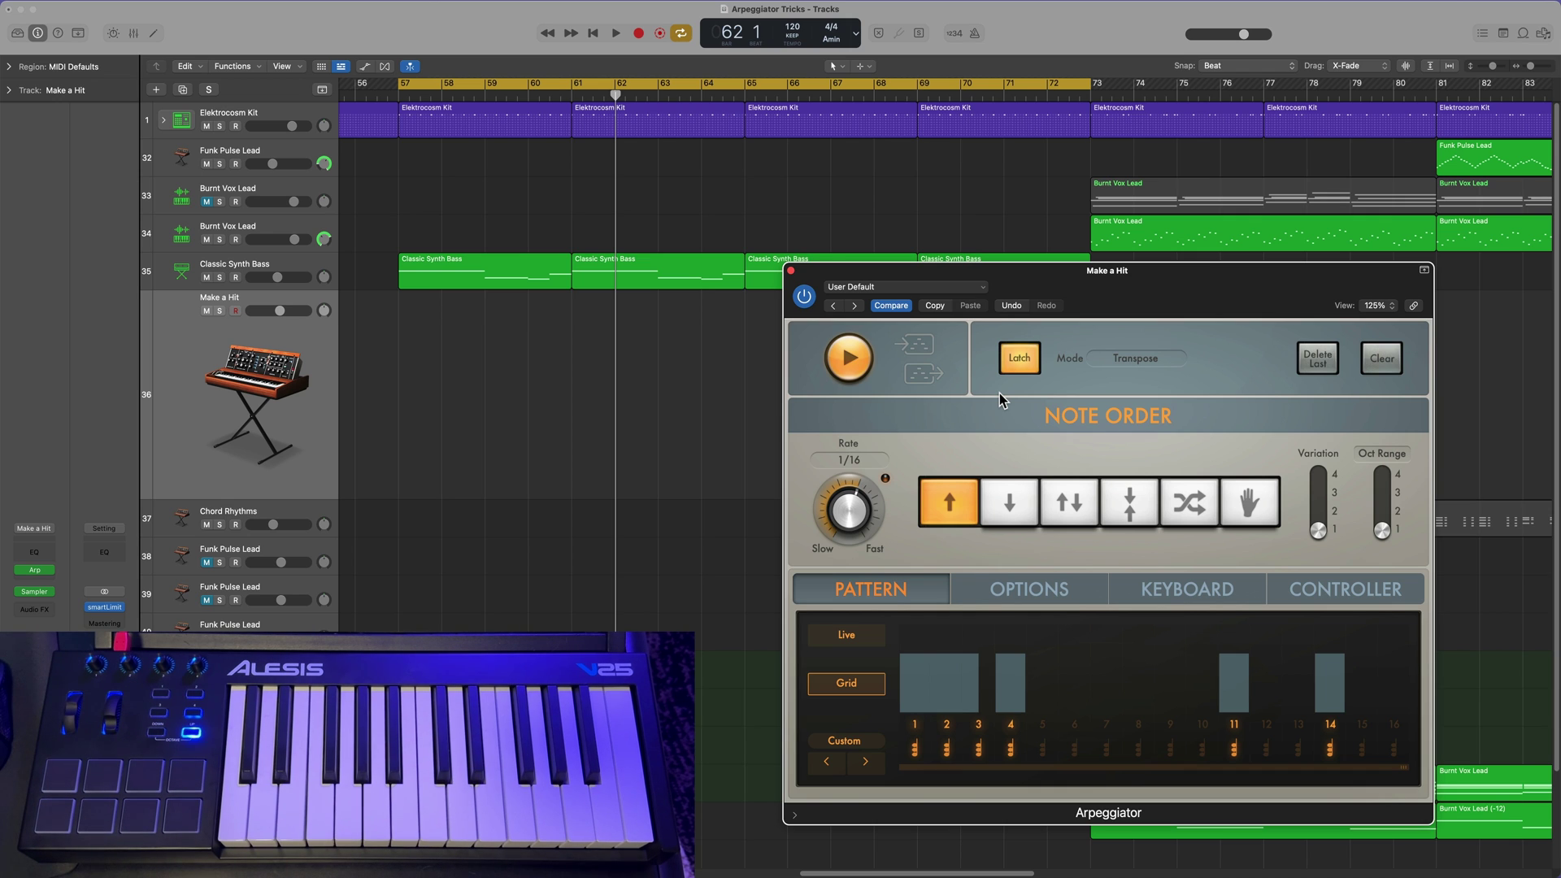
Step: Record-enable the Make a Hit track and stop the Arpeggiator again
left_click(235, 311)
left_click(1045, 273)
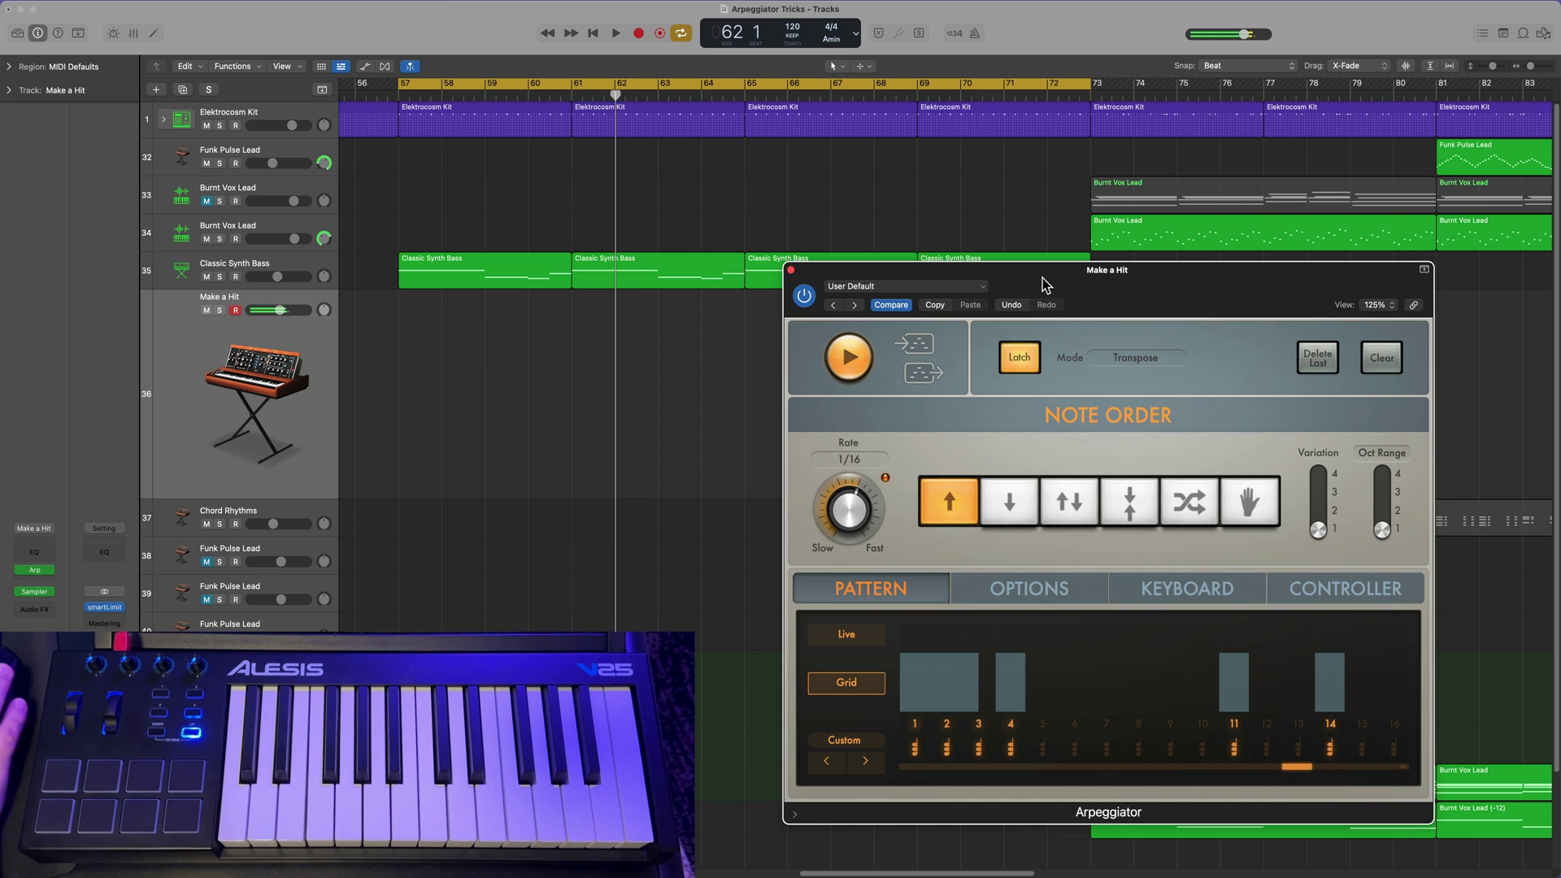
left_click(846, 362)
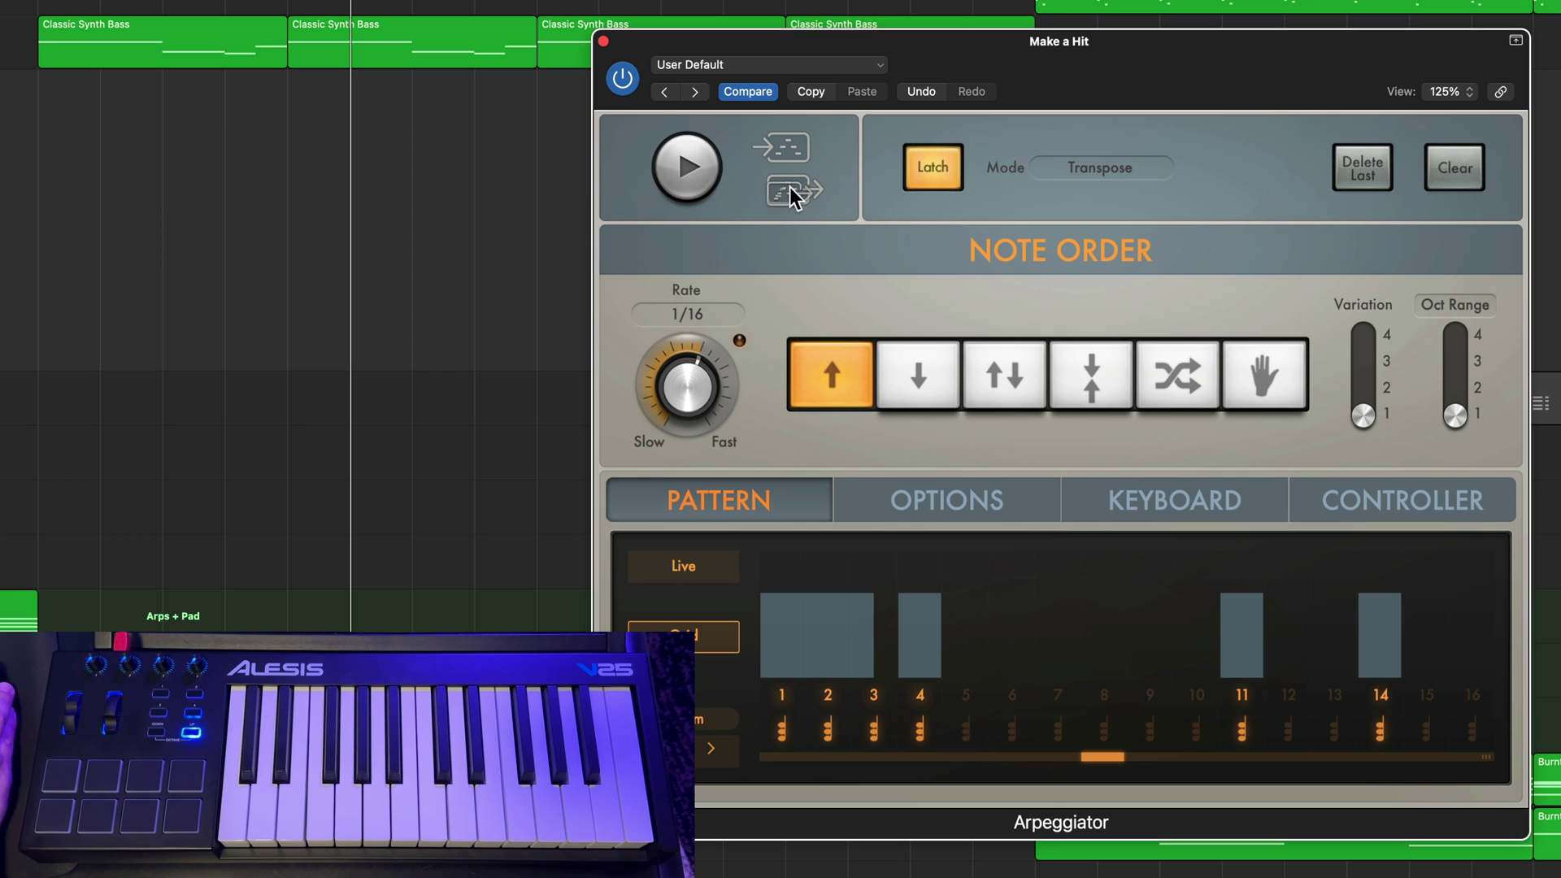
Step: Capture the arpeggio as a region at bar 57 on Make a Hit, lengthened to two bars
left_click_drag(791, 198, 85, 333)
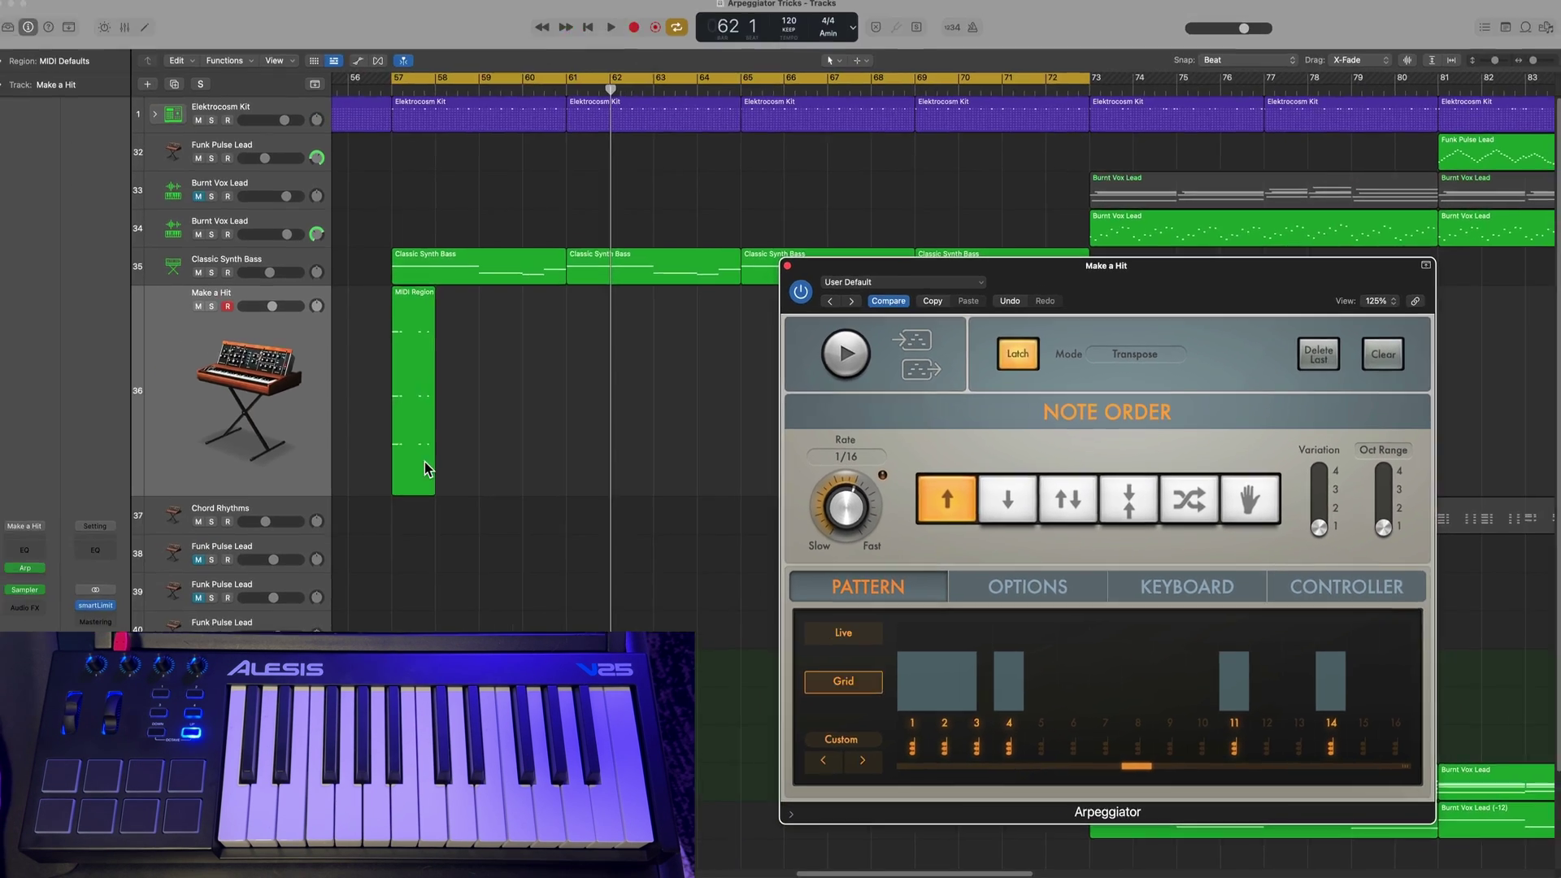
left_click(425, 469)
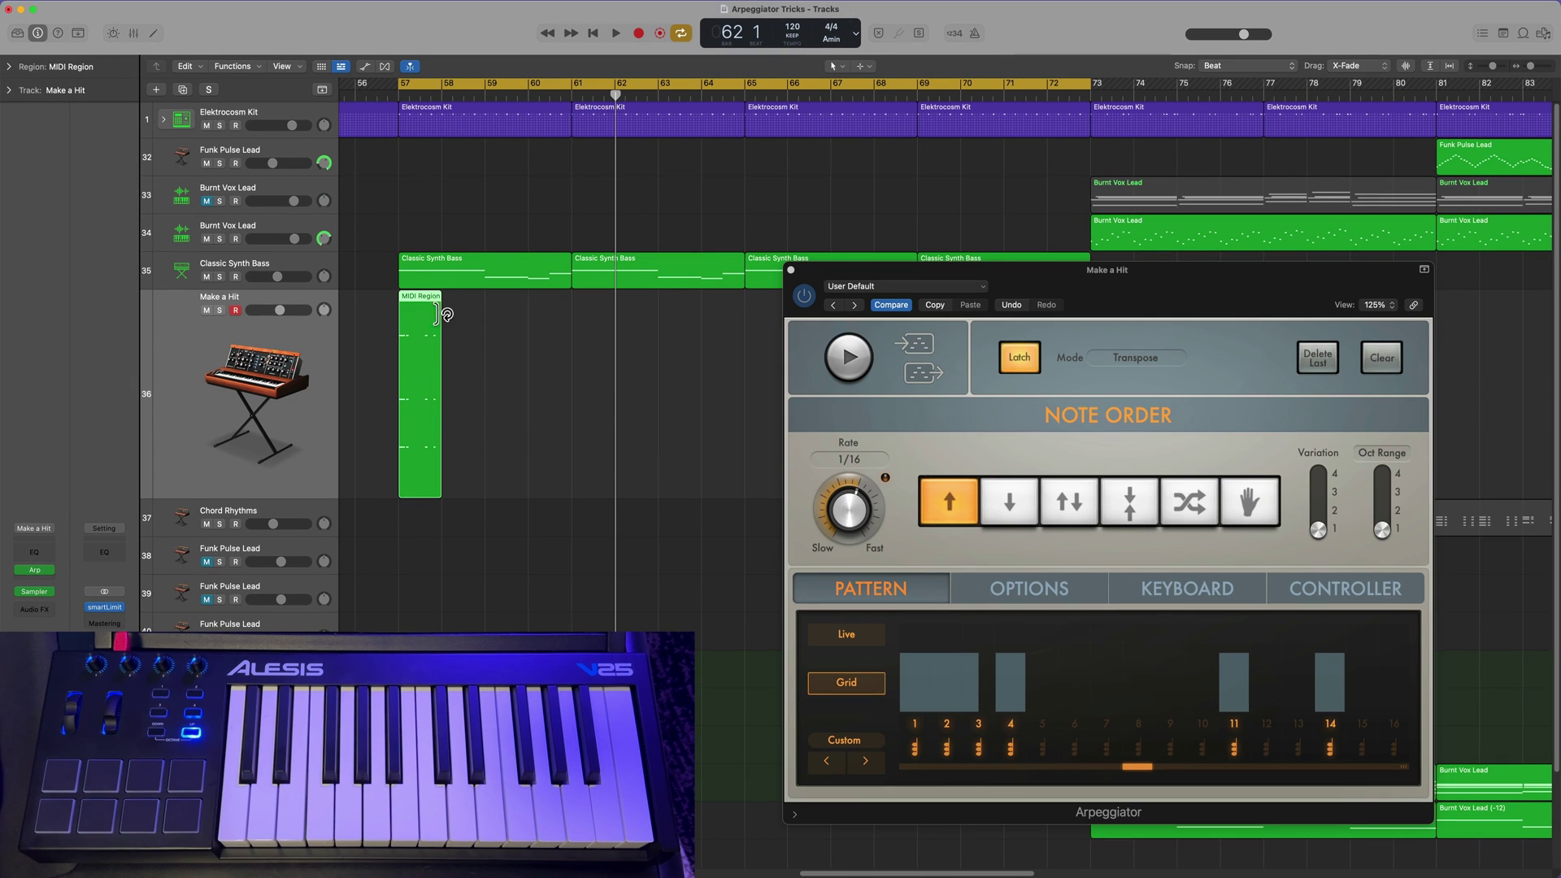
left_click_drag(453, 309, 485, 309)
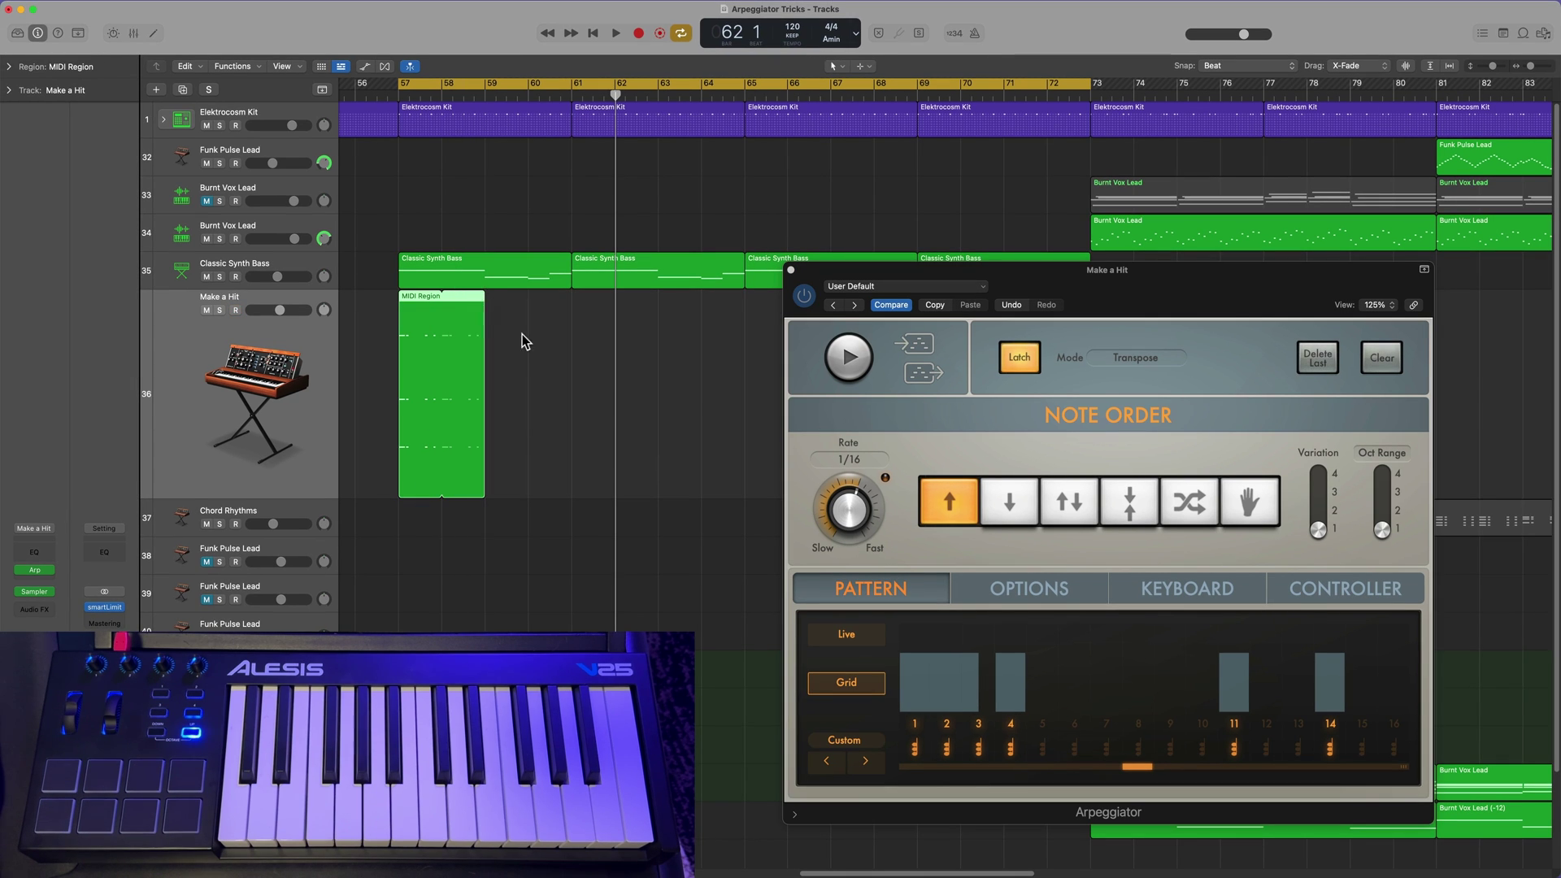
left_click(526, 340)
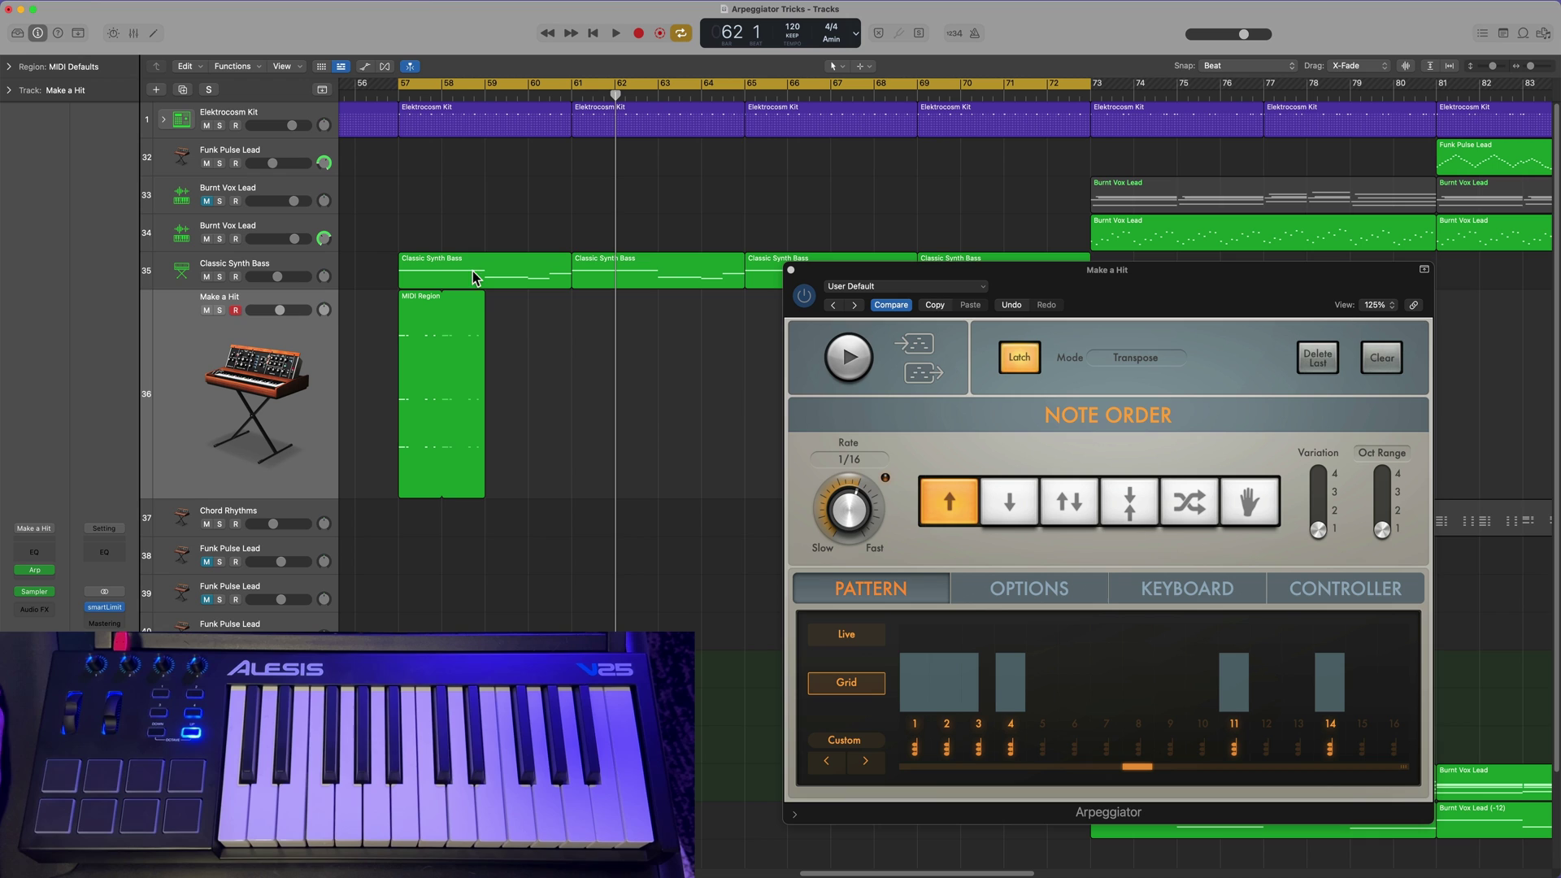
Step: Play the Arpeggiator again and capture the next phrase as a region at bar 59
left_click(1400, 367)
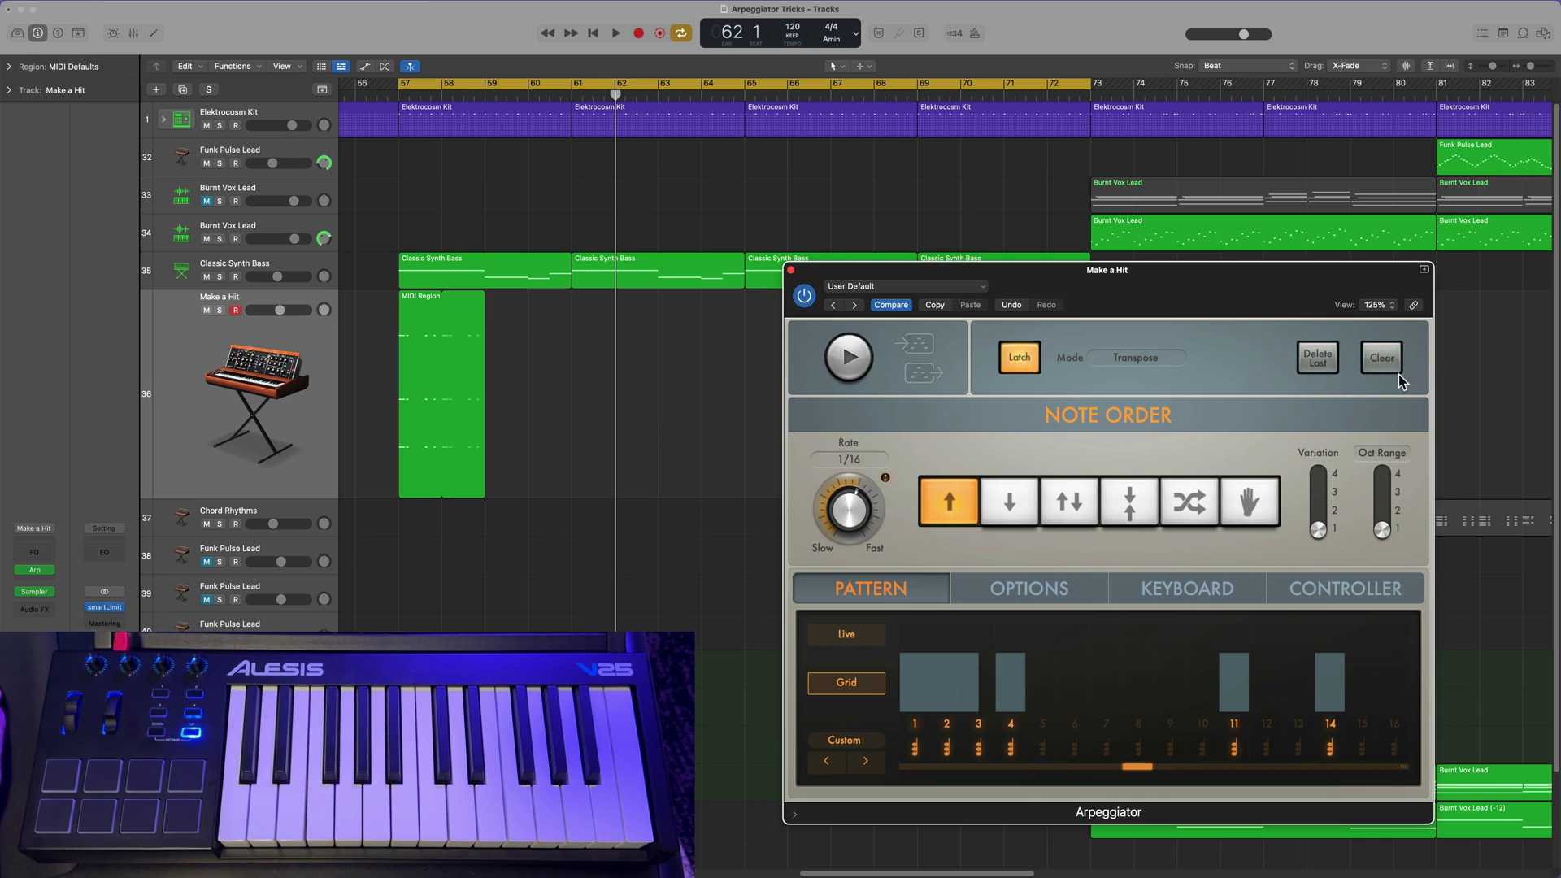
left_click(854, 376)
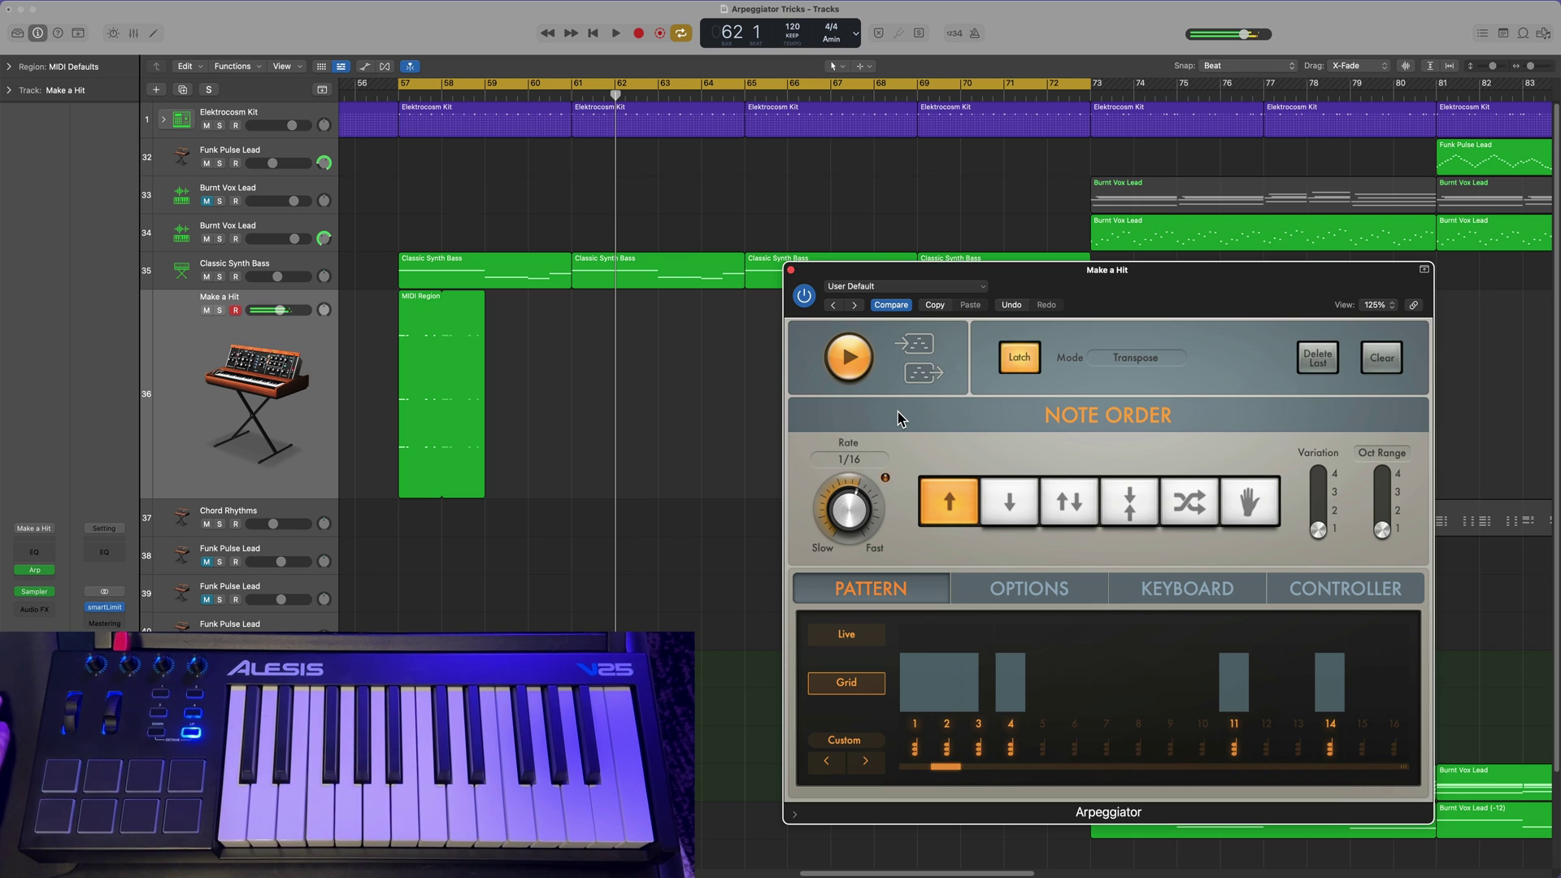
left_click(858, 368)
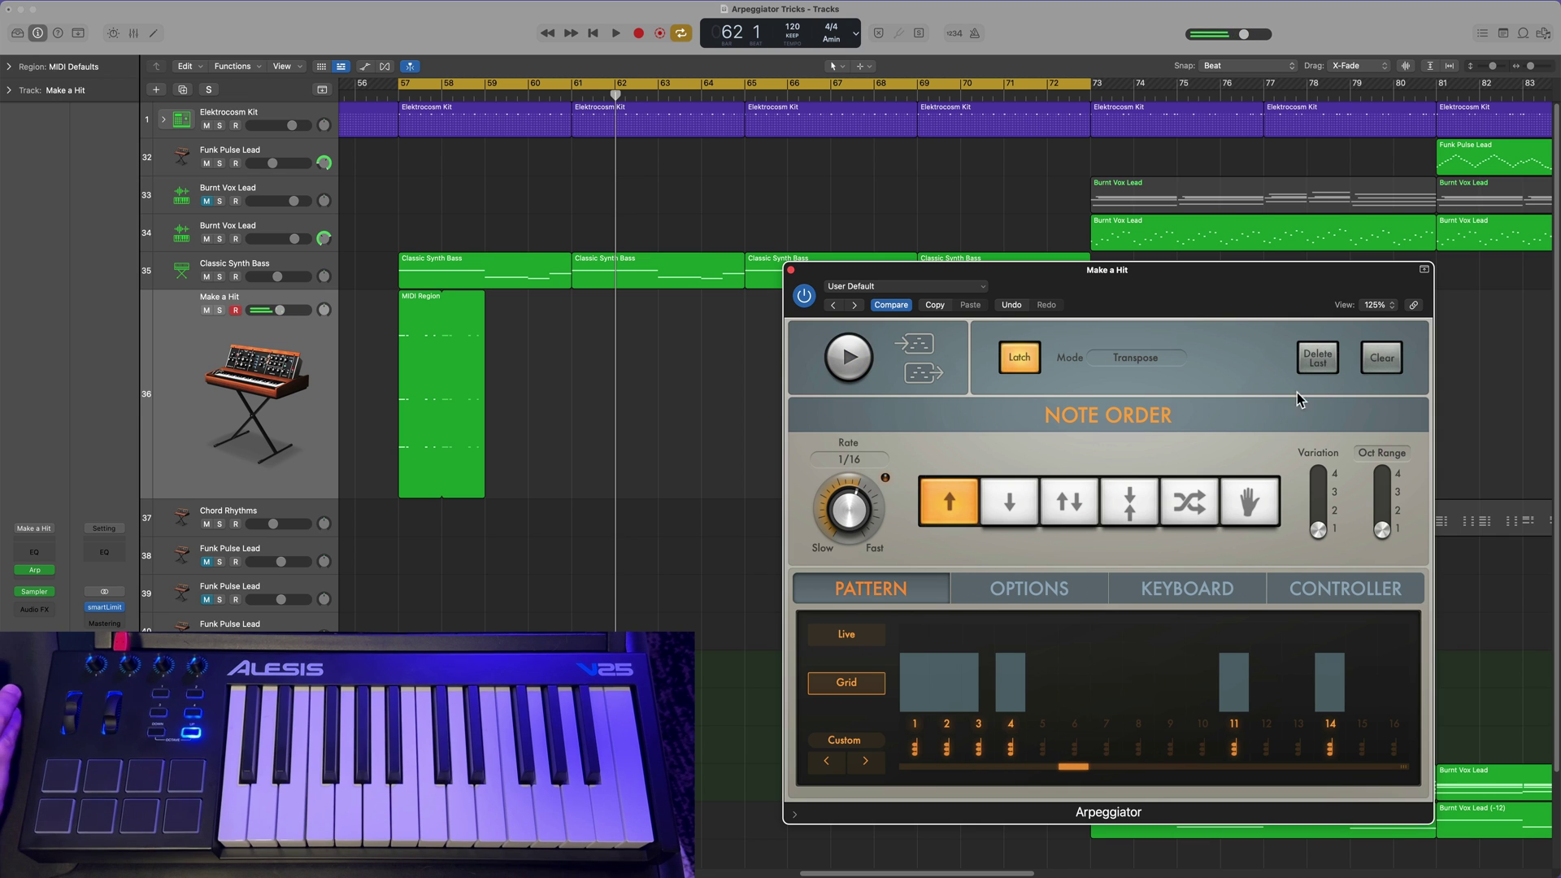
left_click_drag(938, 376, 512, 368)
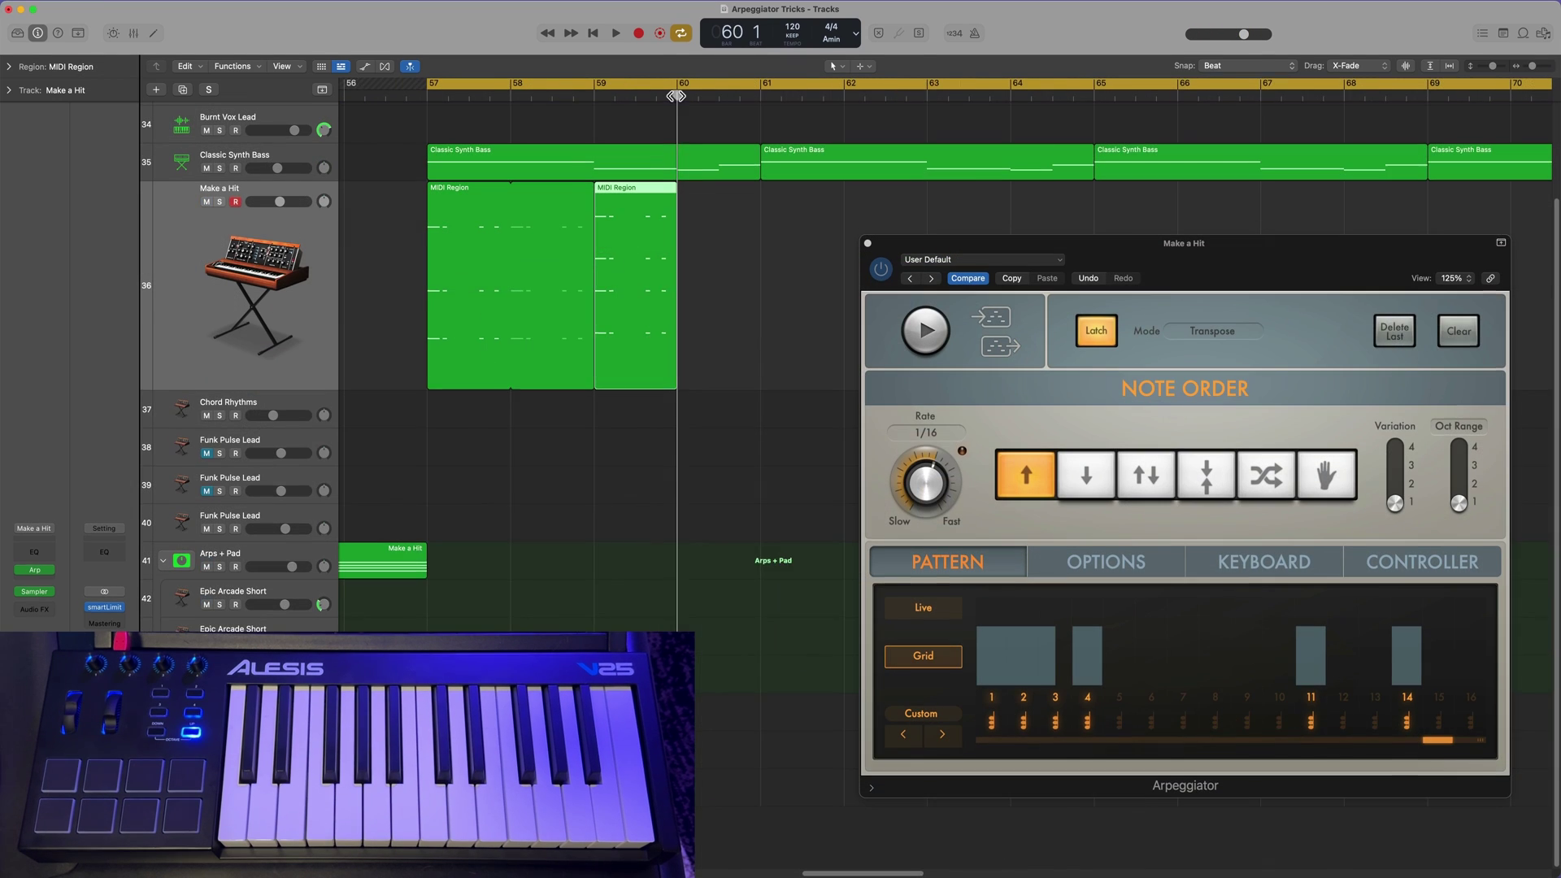
scroll(686, 339, "right", 2)
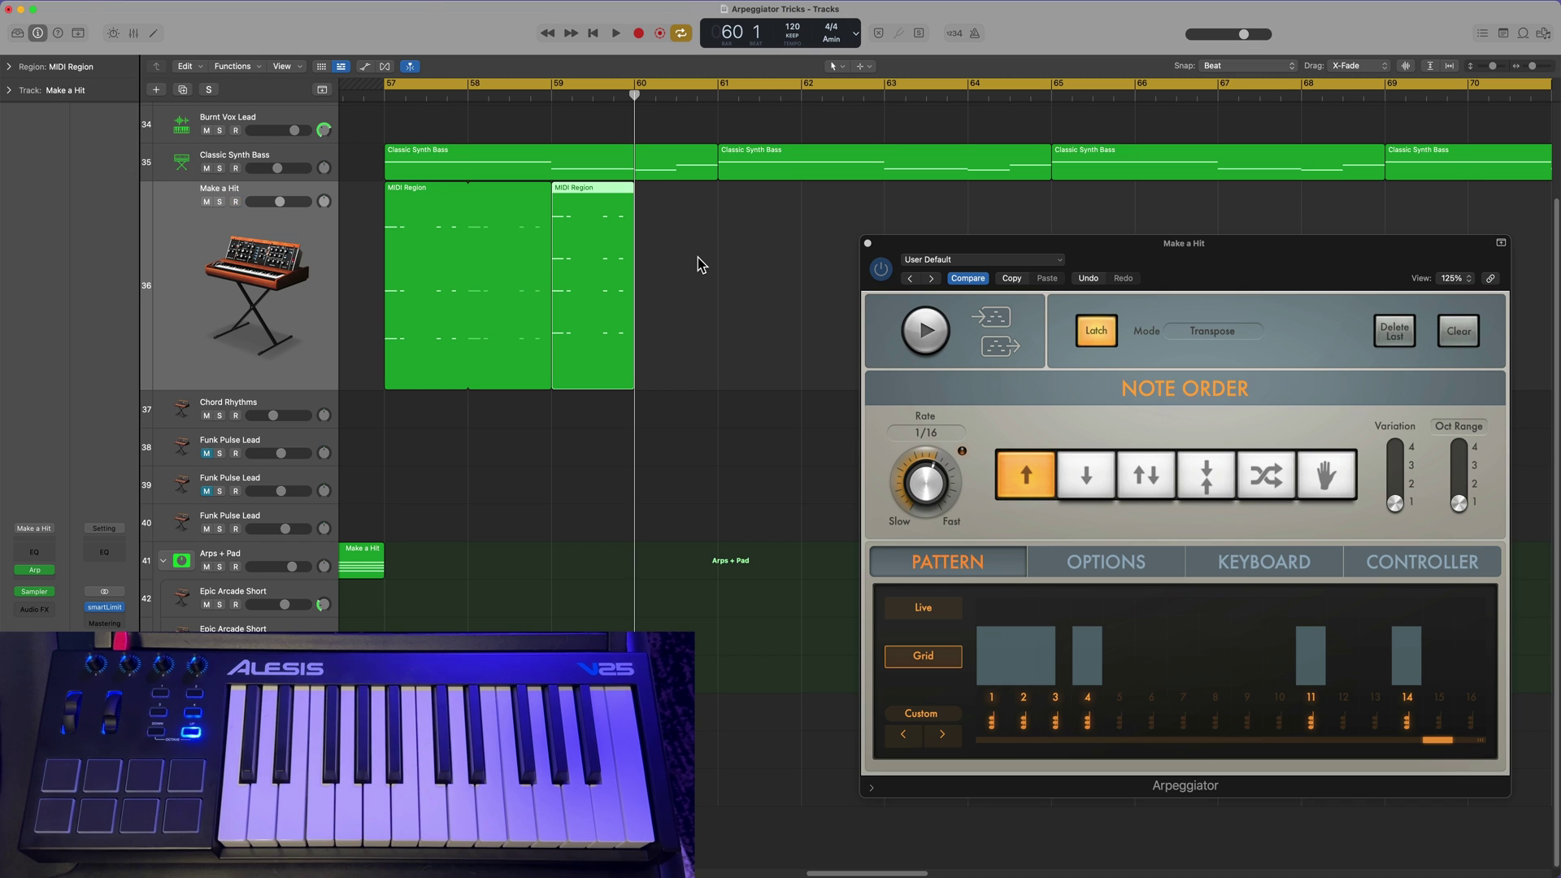
Step: Capture a phrase at bar 60 and trim that region to half a bar
left_click(968, 354)
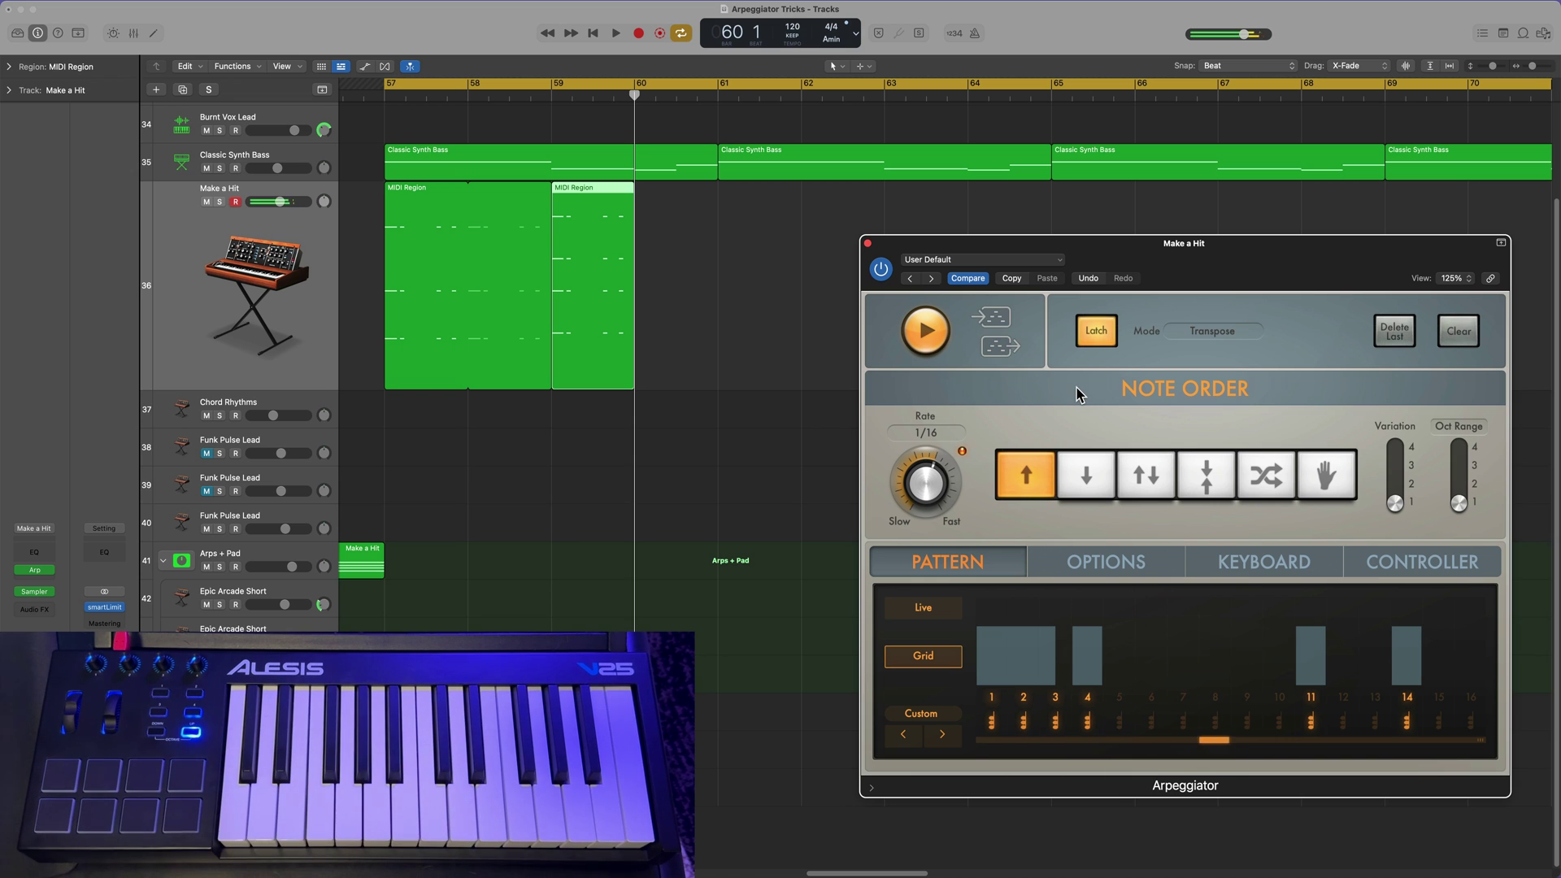
left_click(927, 330)
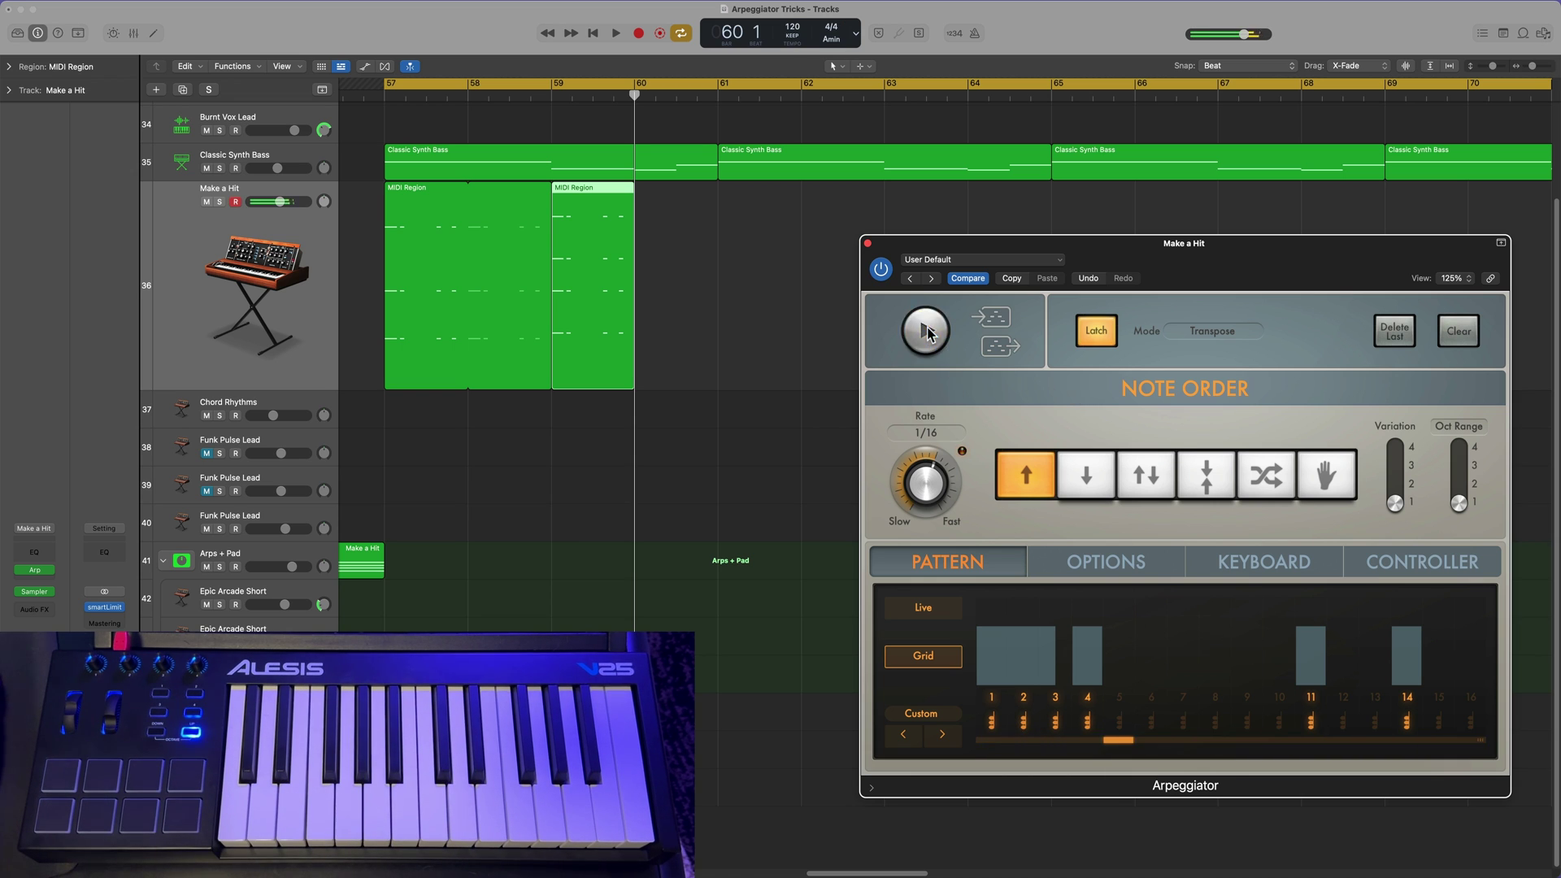
left_click_drag(592, 278, 674, 280)
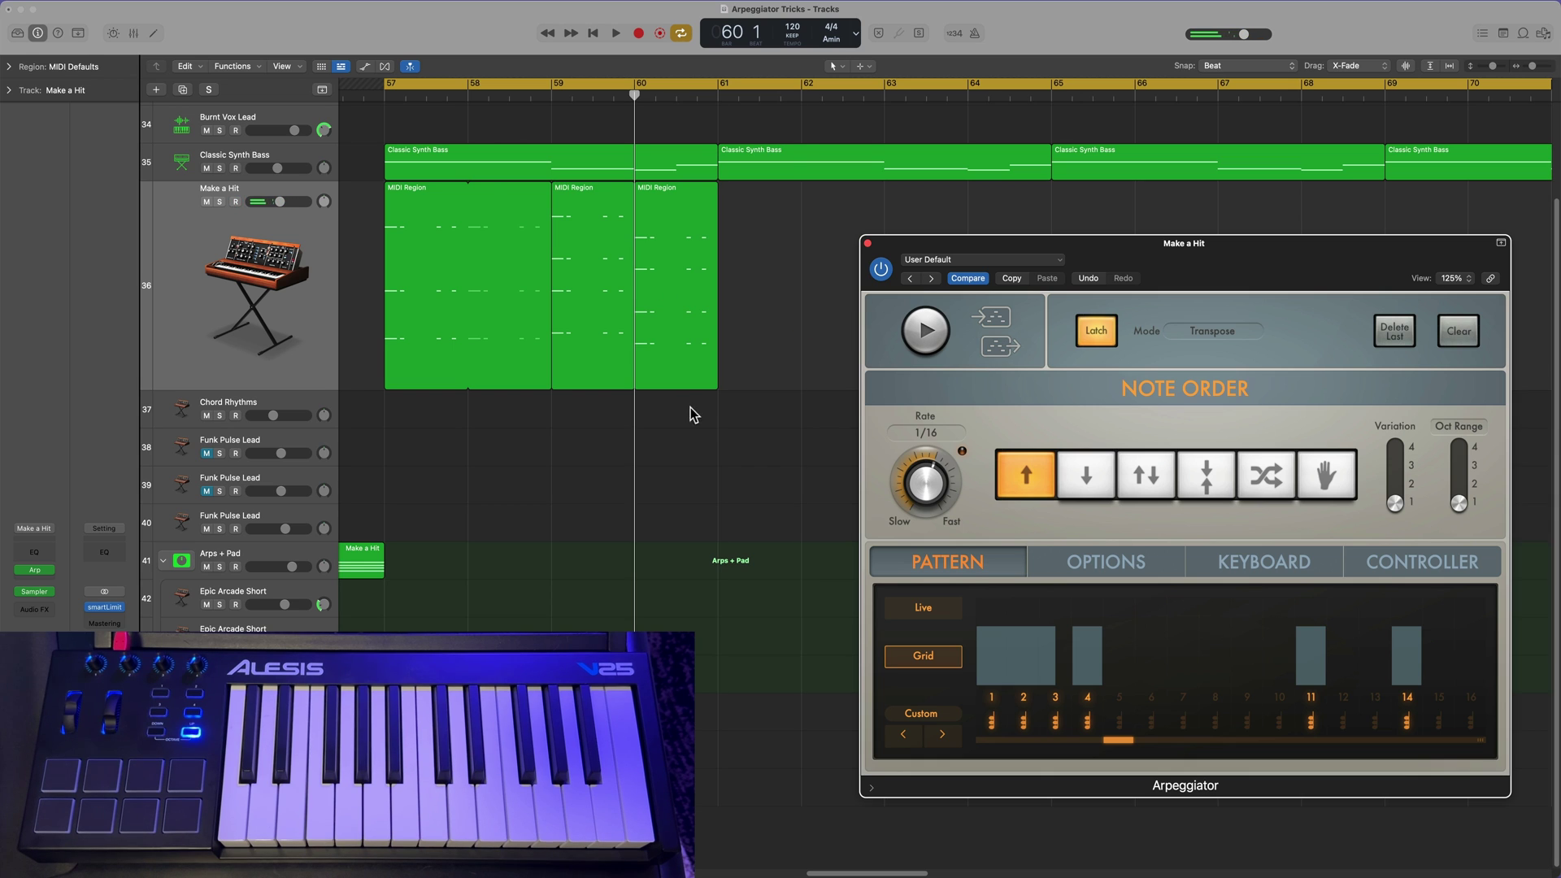
left_click_drag(713, 376, 673, 374)
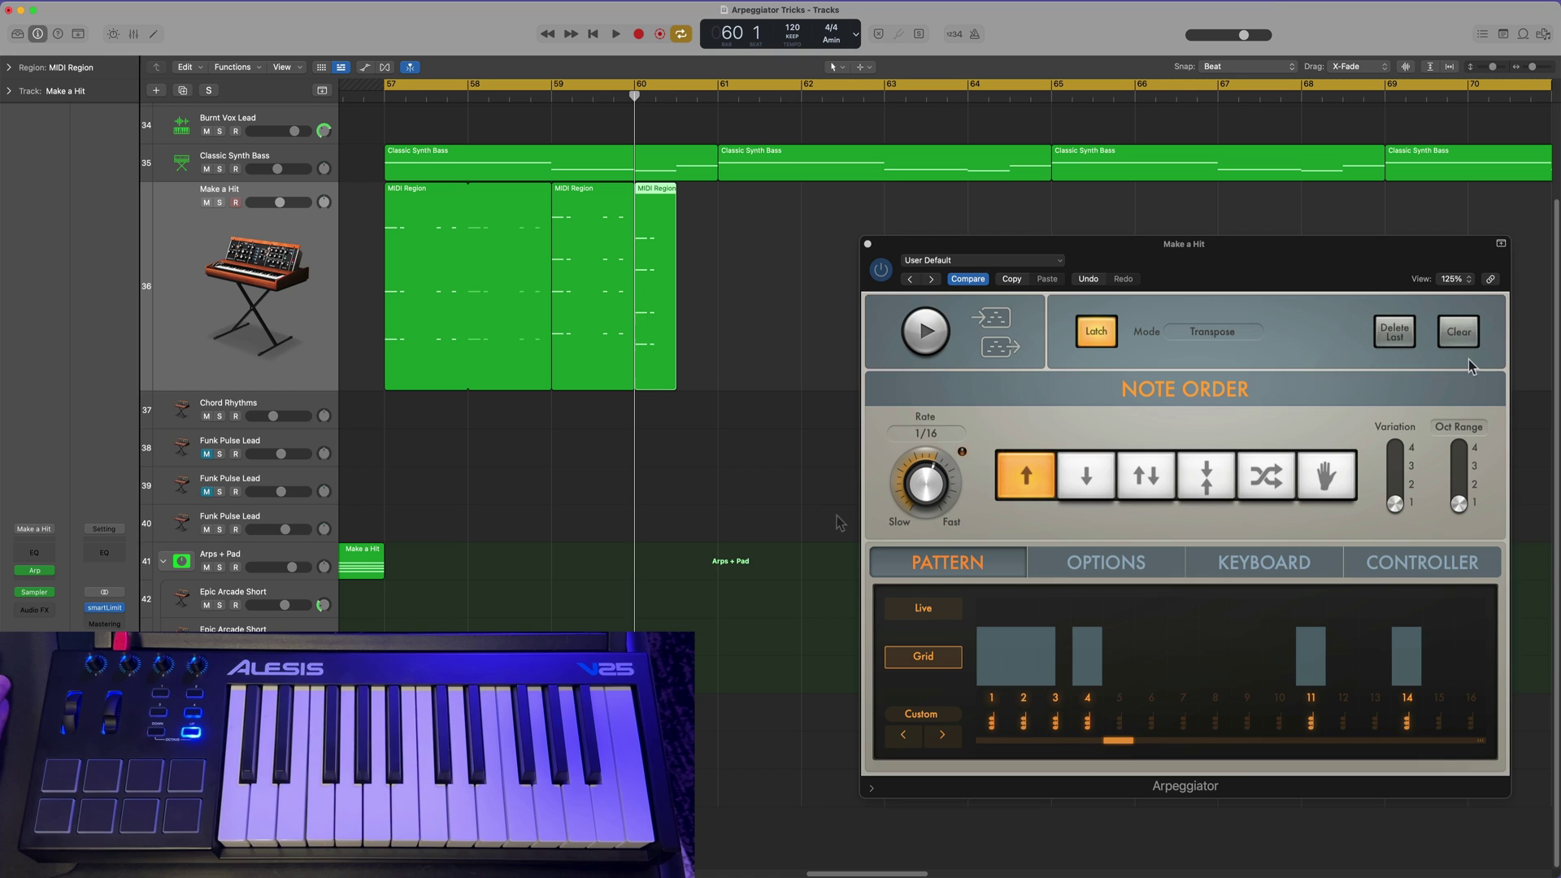
Step: Capture the last phrase as a region at bar 60.5
left_click(894, 341)
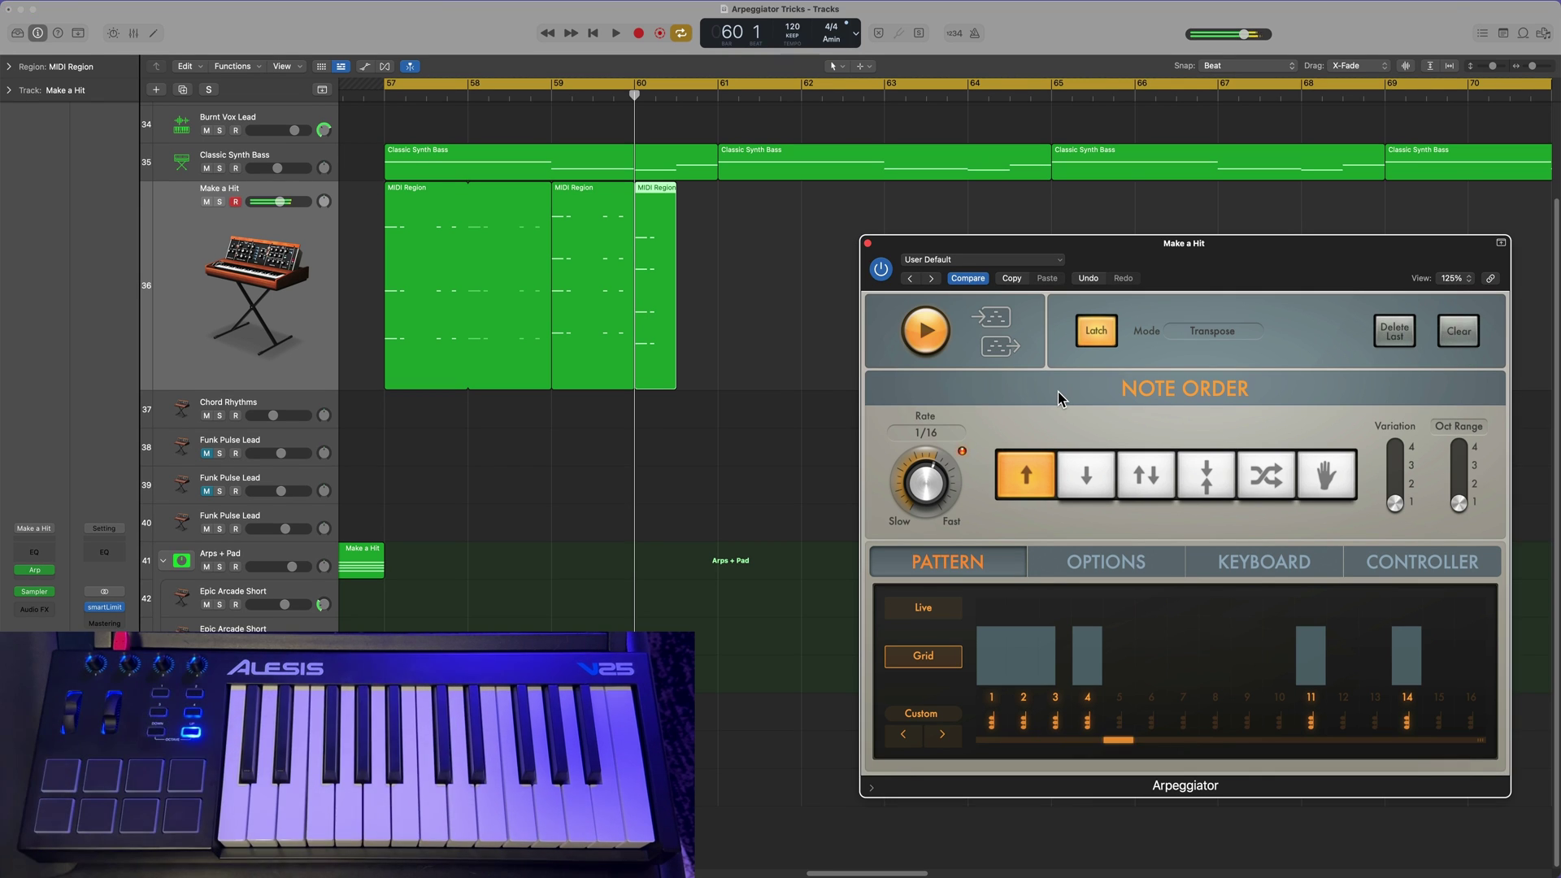
left_click(927, 333)
left_click_drag(999, 348, 696, 305)
Step: Join the four Make a Hit regions into one MIDI region and bypass the Arpeggiator
left_click_drag(769, 261, 525, 263)
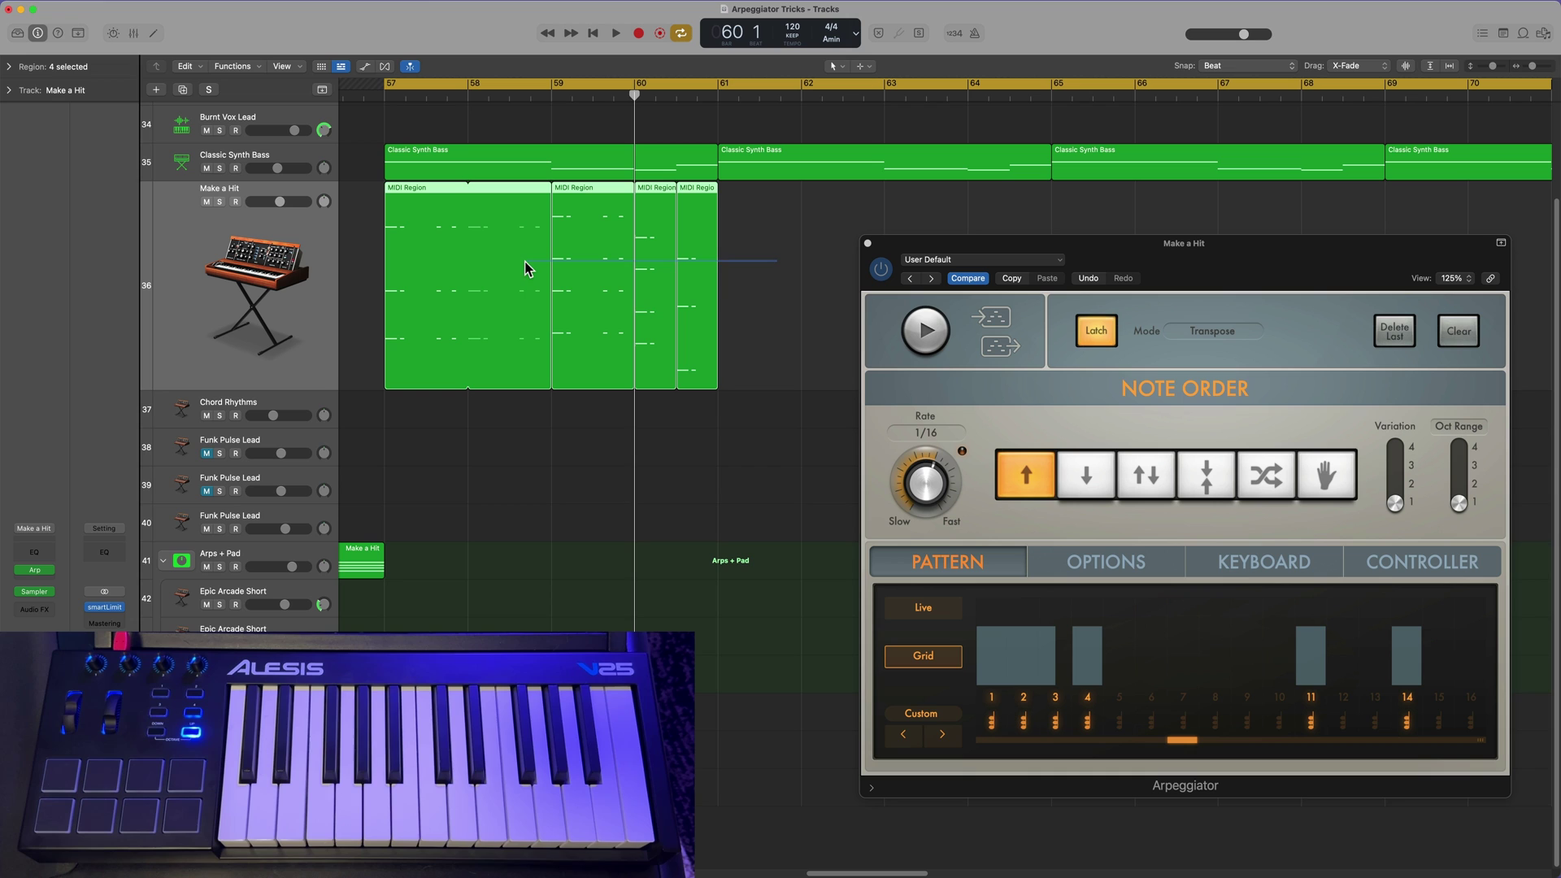
key("j")
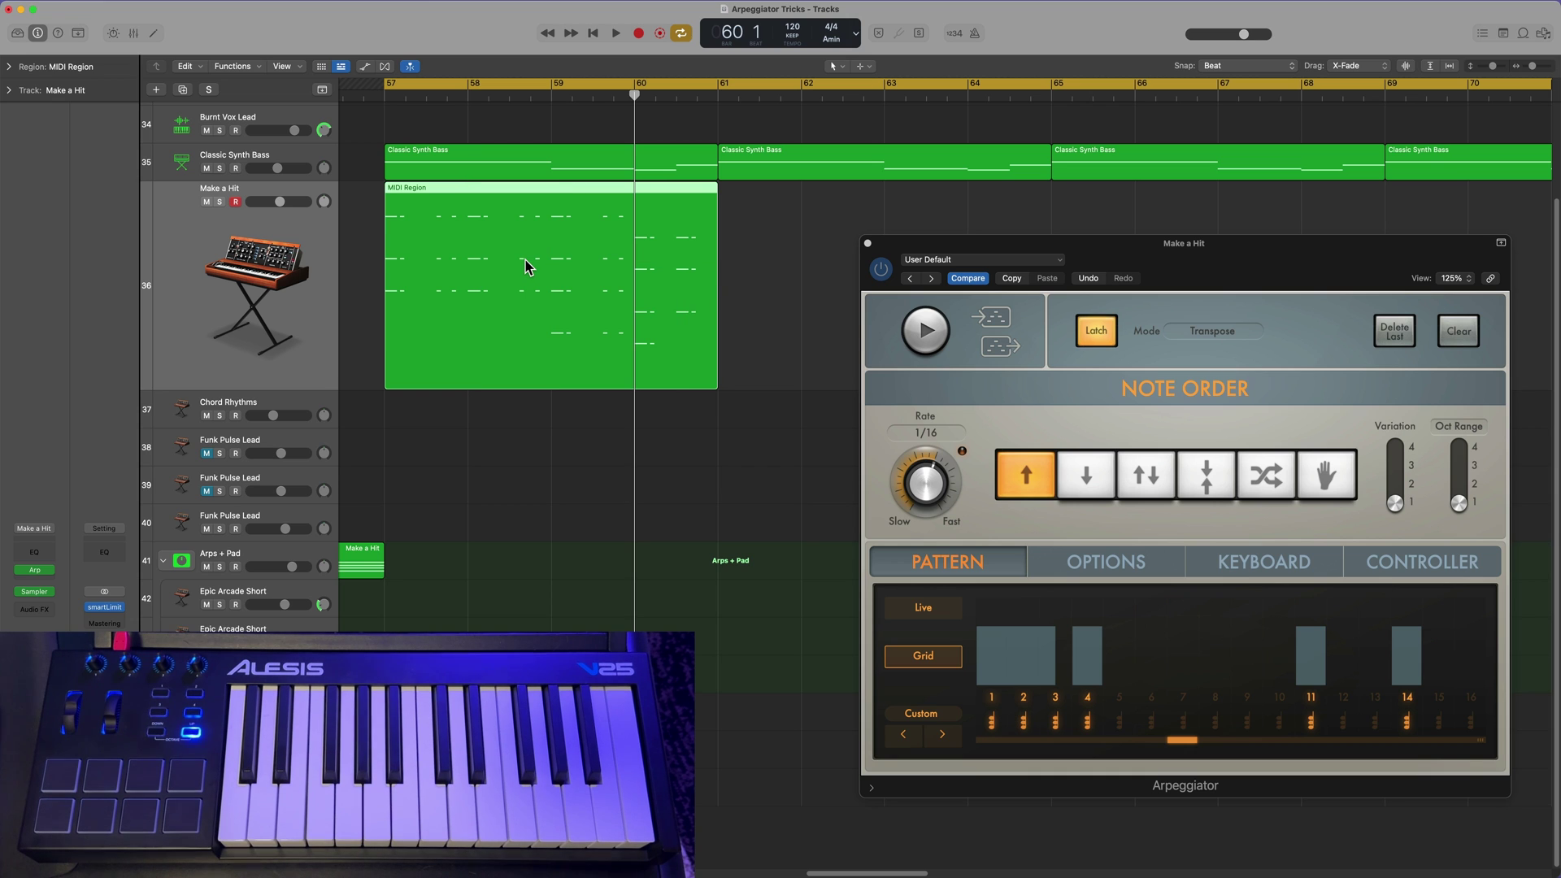
left_click(1239, 257)
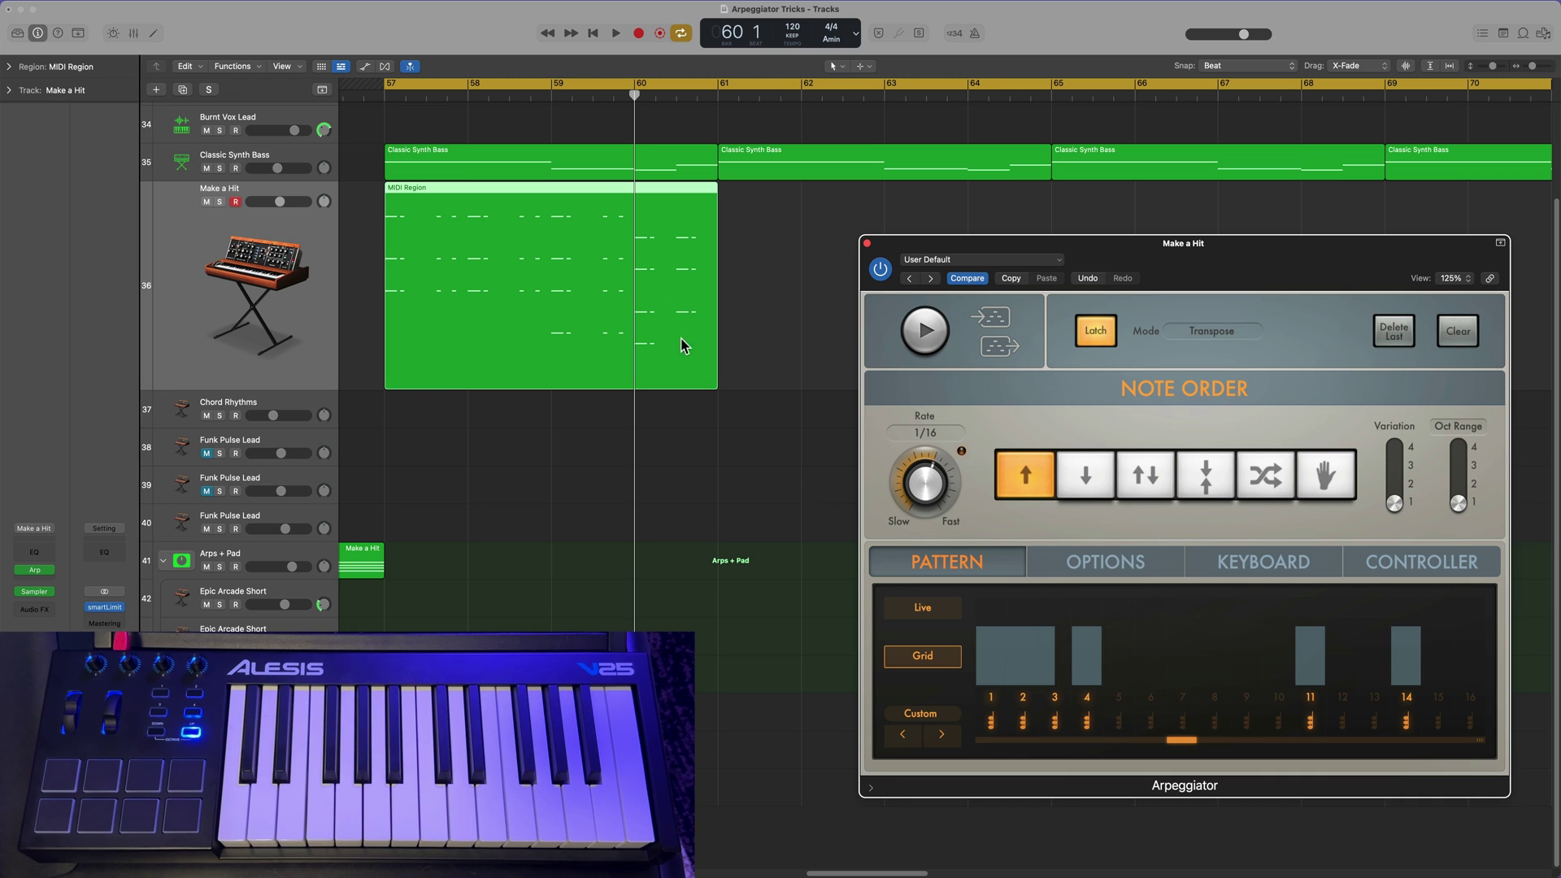
left_click(880, 269)
Step: Turn Latch off and open the joined MIDI region in the Piano Roll
left_click(1091, 338)
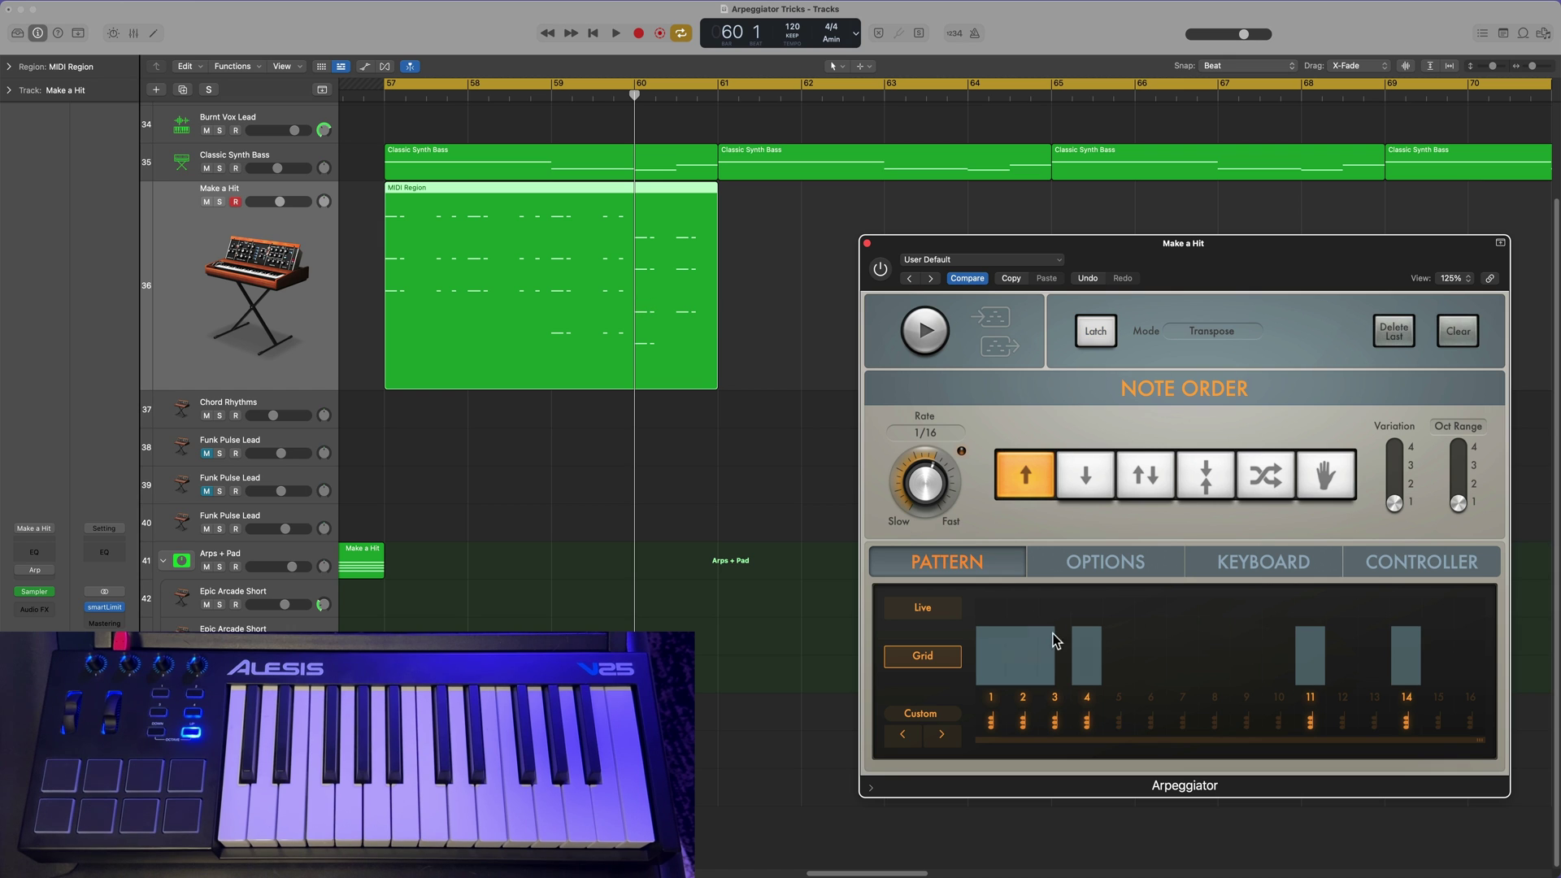
left_click(866, 243)
double_click(587, 236)
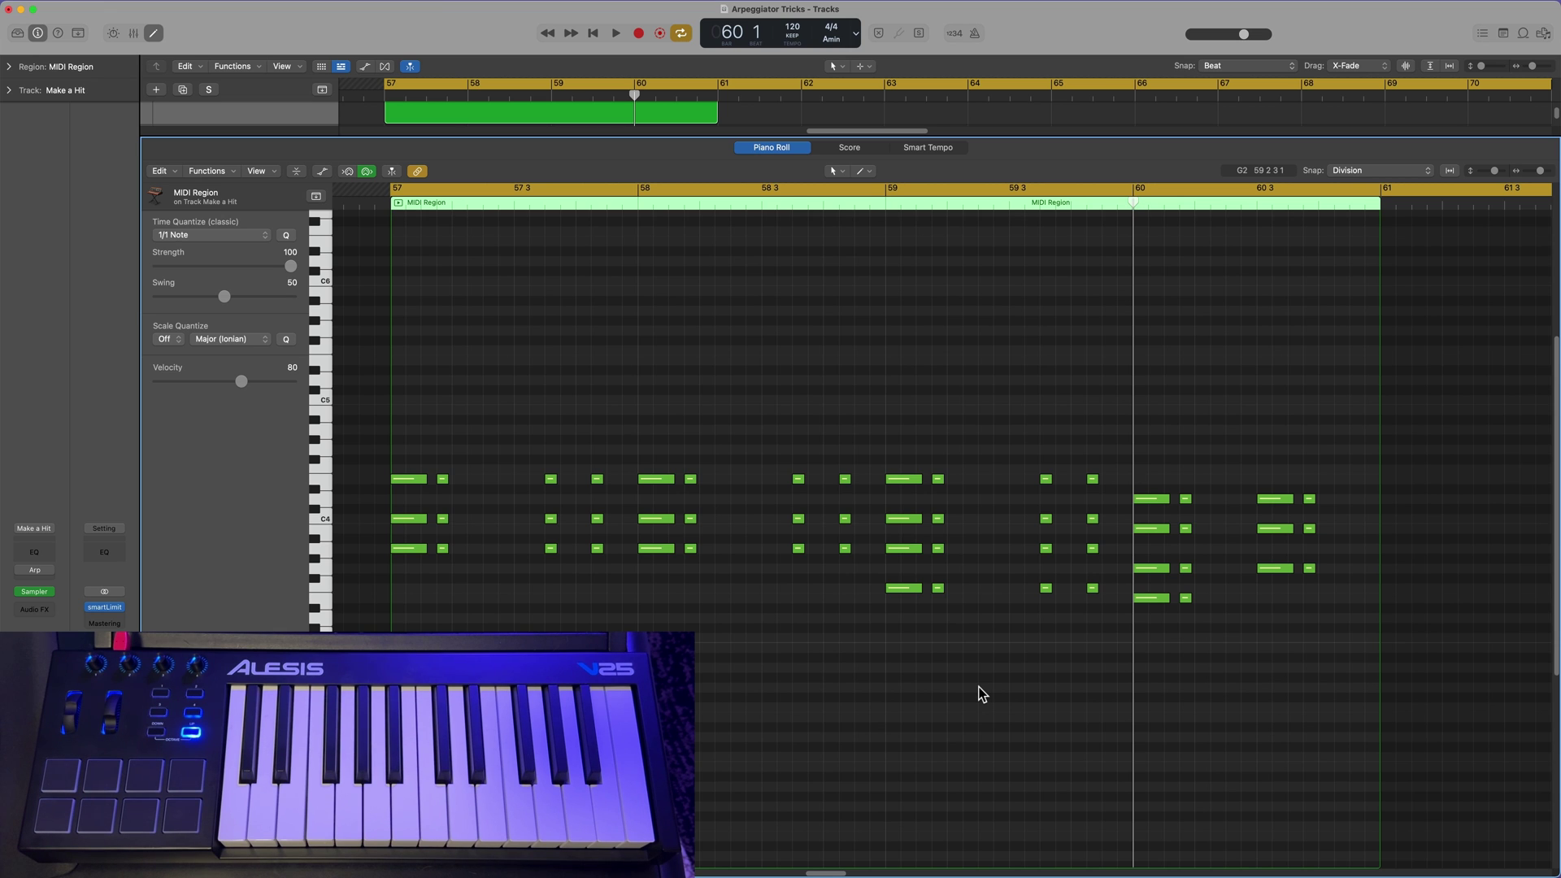
Step: Repeat the joined region into back-to-back copies through bar 73 and start playback
key("e")
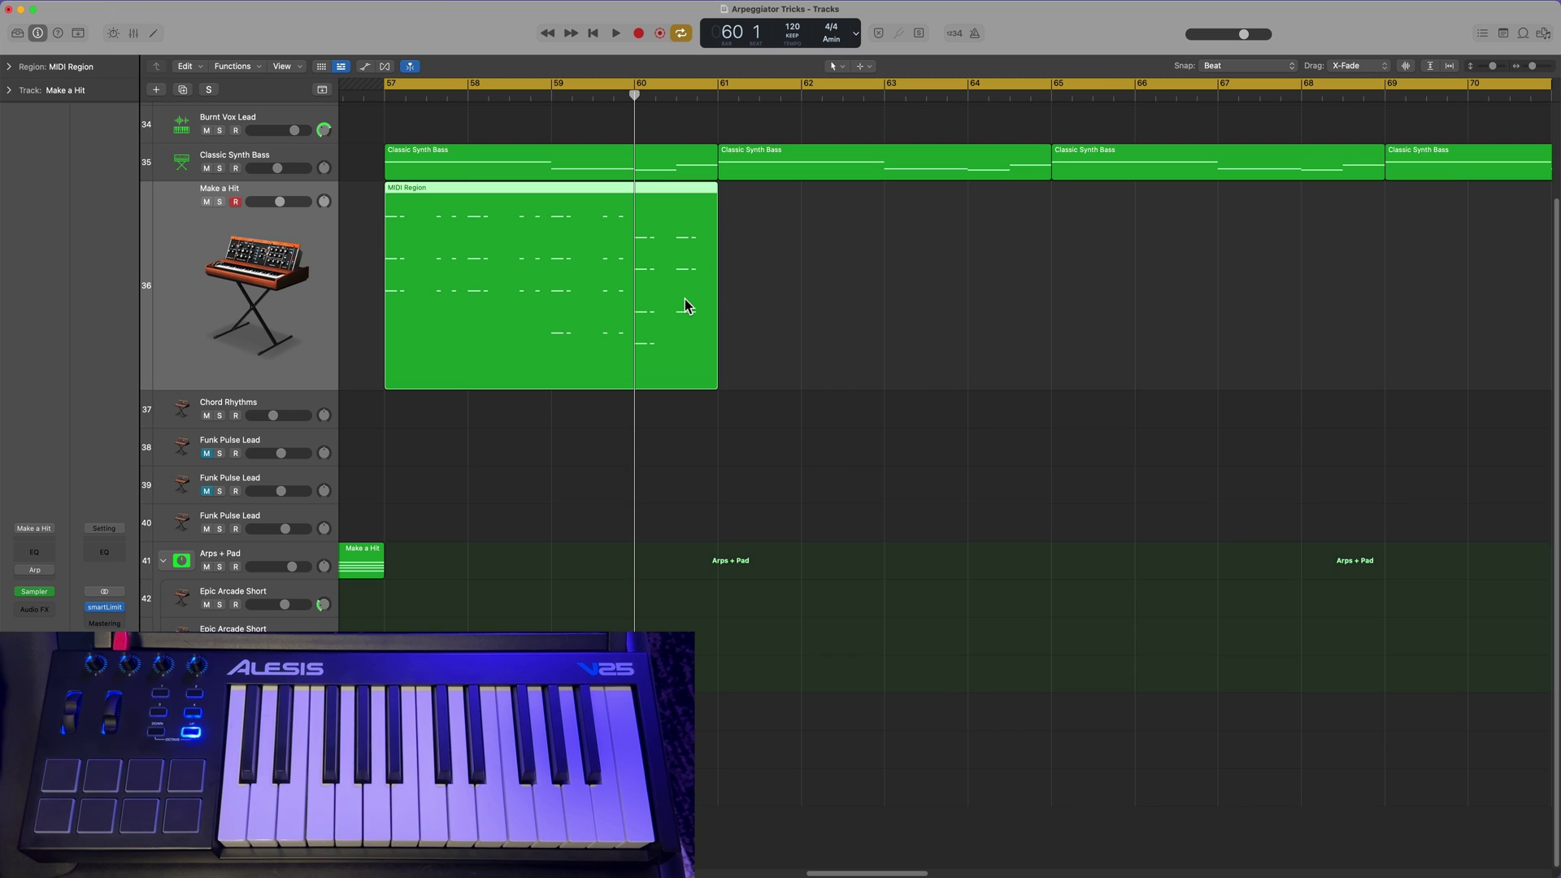
key("super+r")
key("super+r")
key("super+r")
key("super+Left")
key("space")
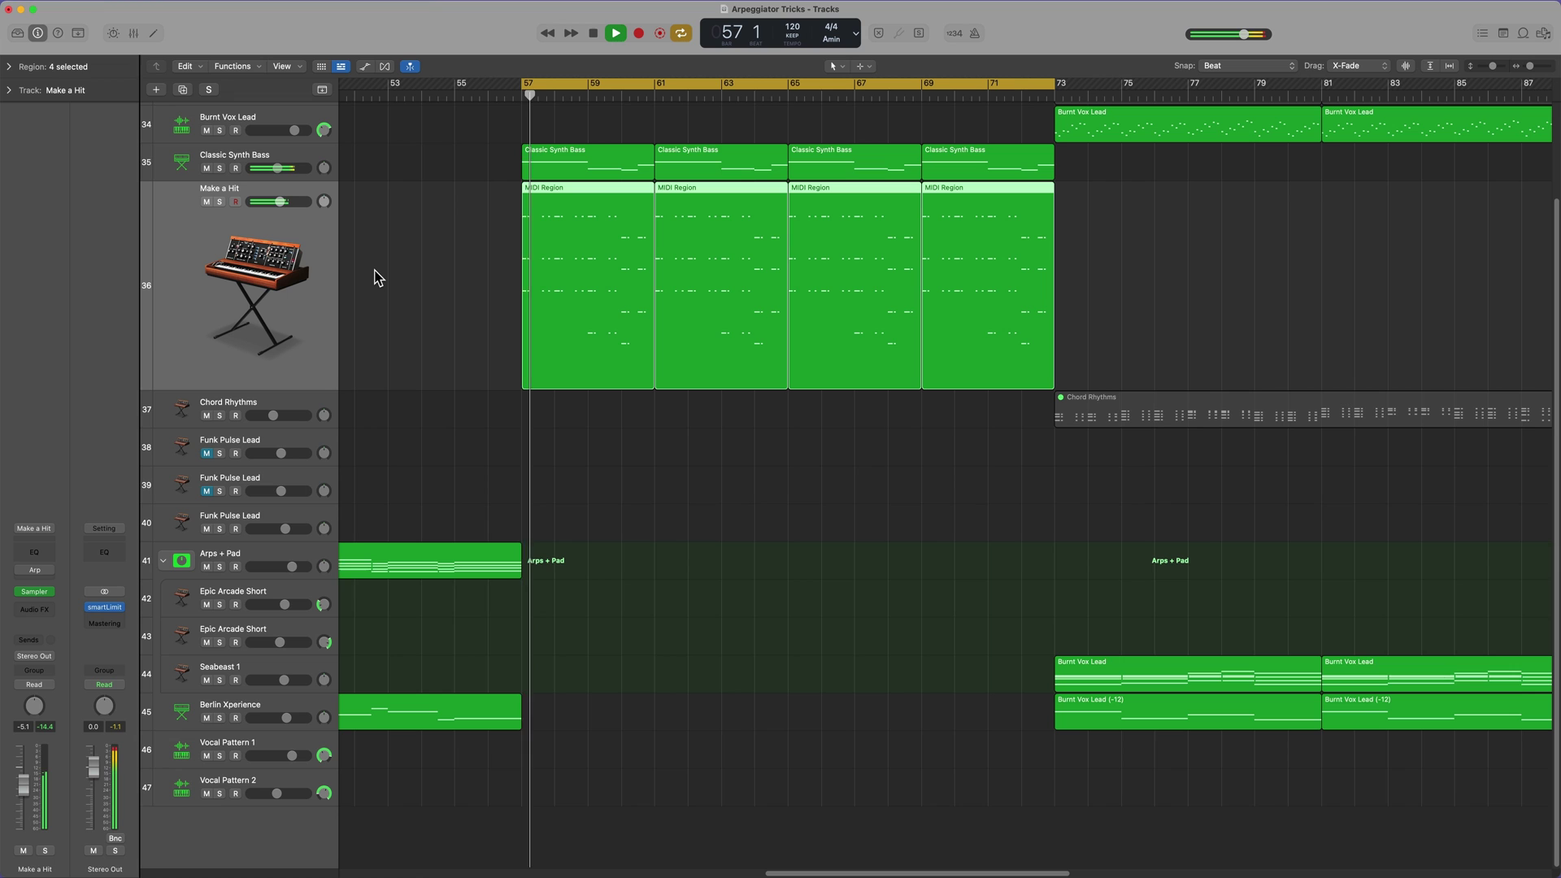
Step: Inspect the repeated regions' notes, including bars 61–65, in the Piano Roll, then close it and stop playback
left_click(617, 439)
double_click(577, 304)
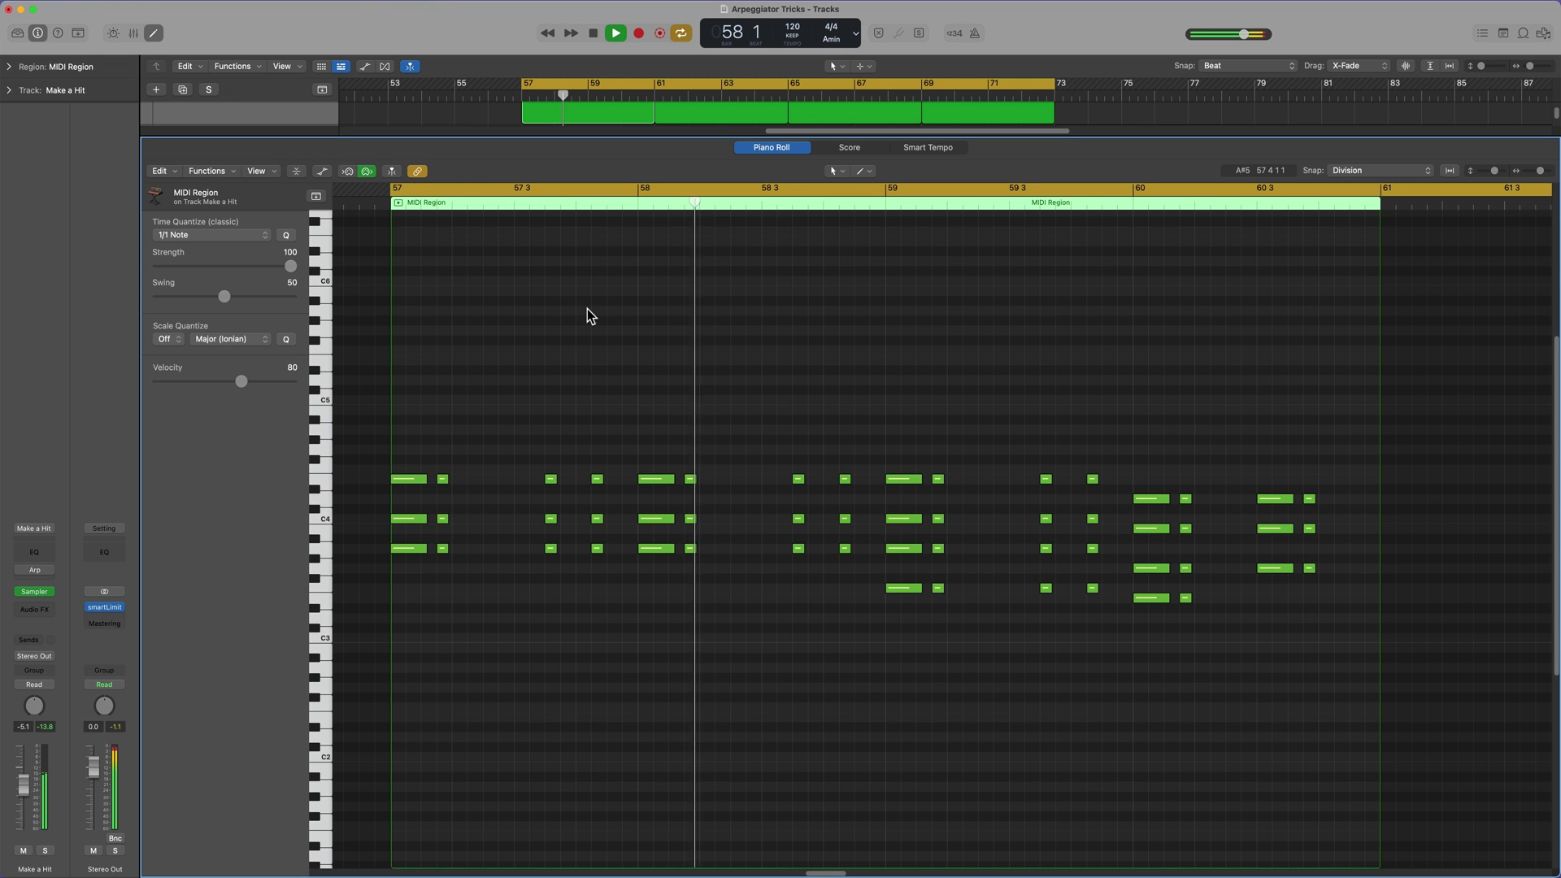
left_click(691, 111)
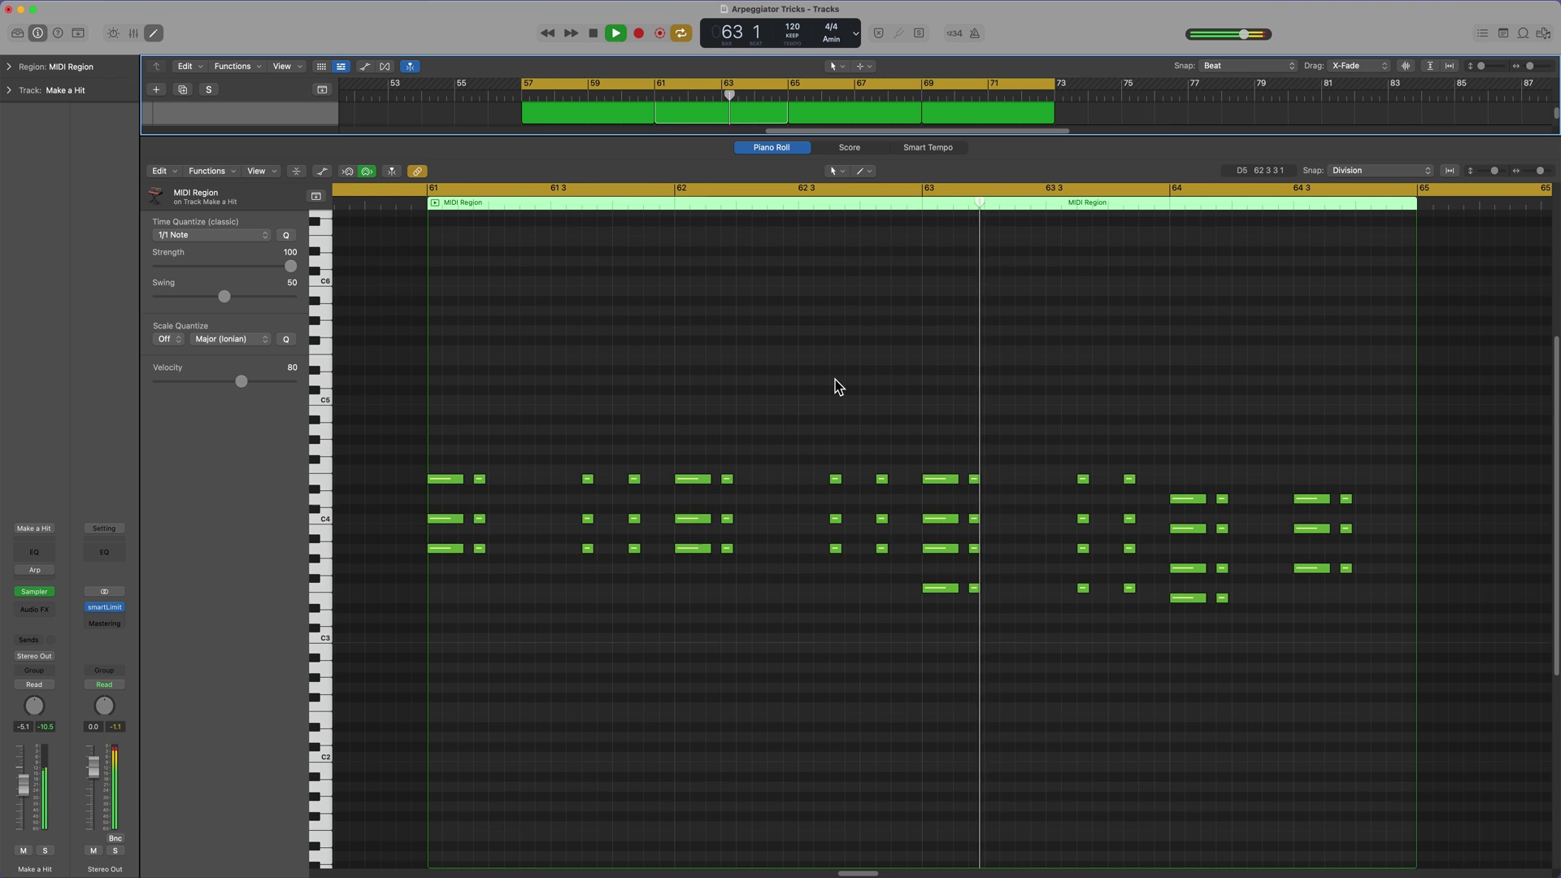
key("e")
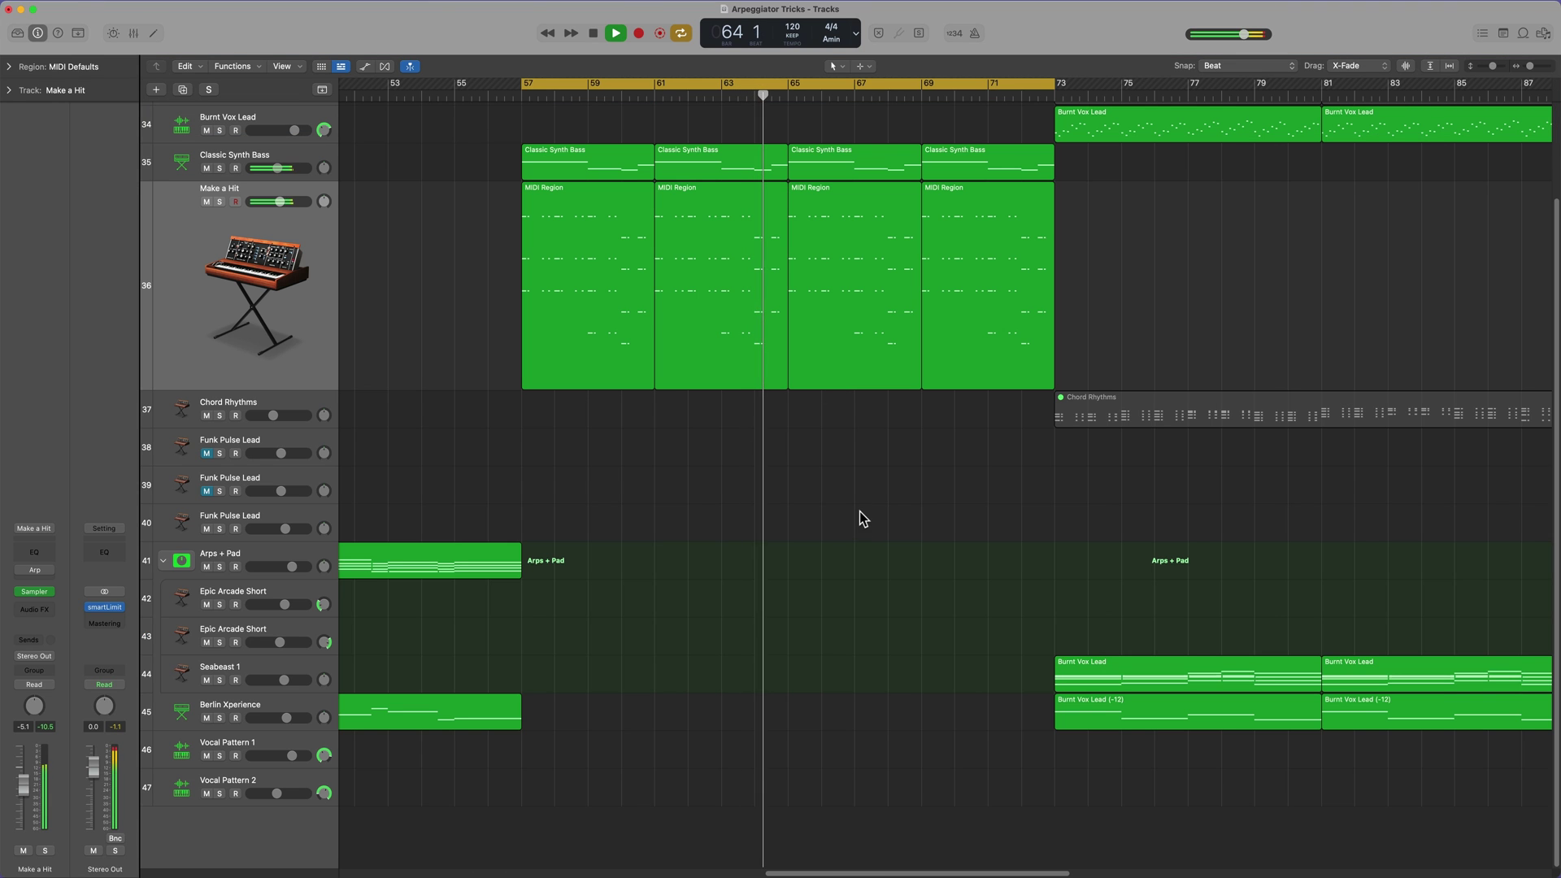
key("space")
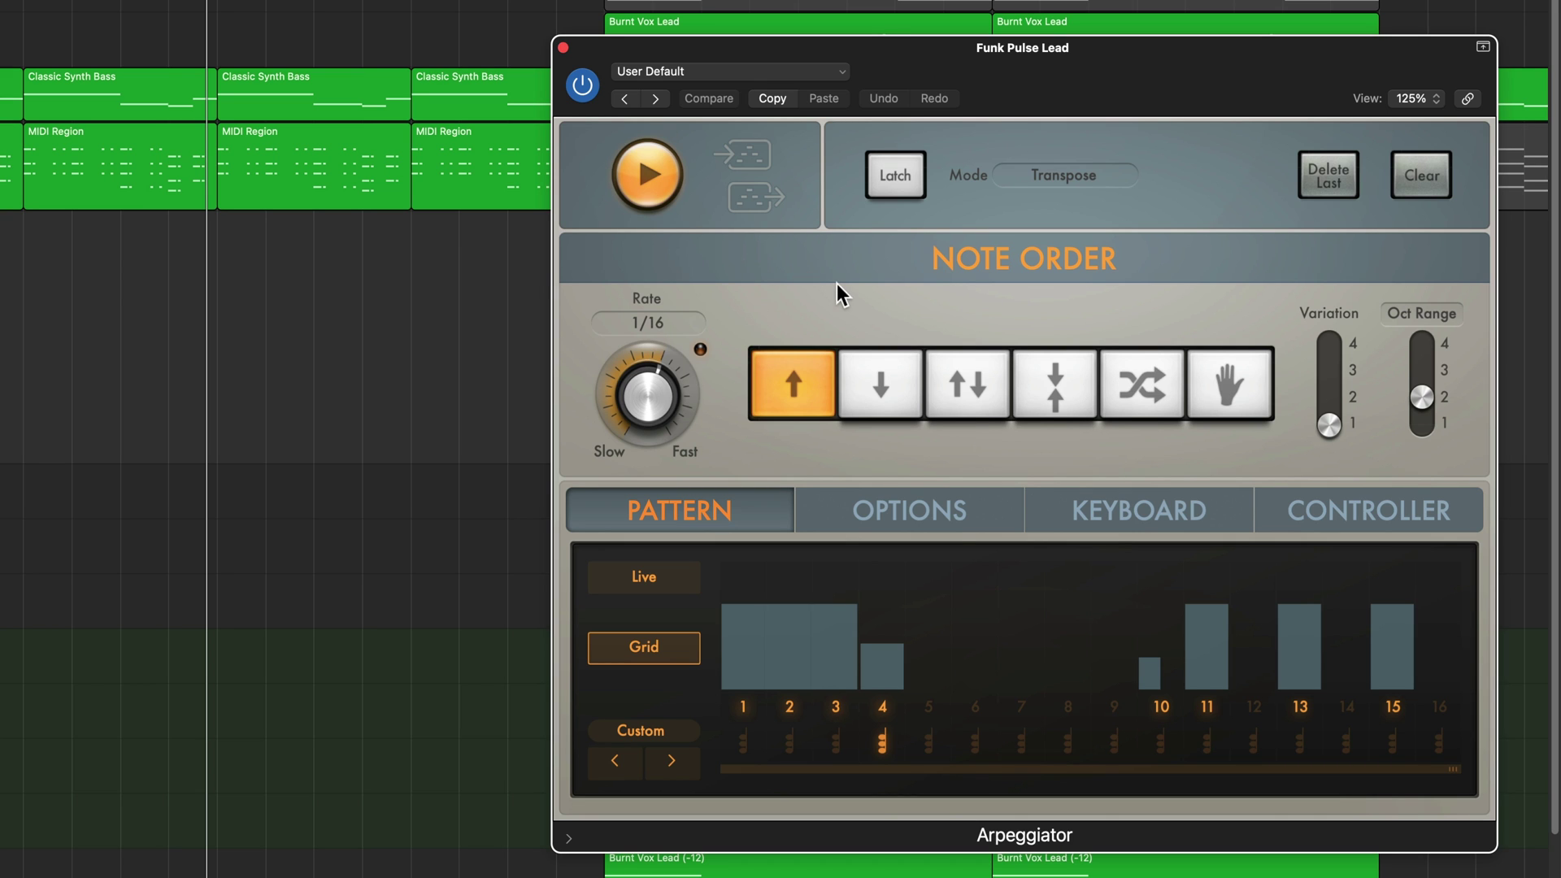
Step: Switch on Latch in the Funk Pulse Lead Arpeggiator
left_click(895, 176)
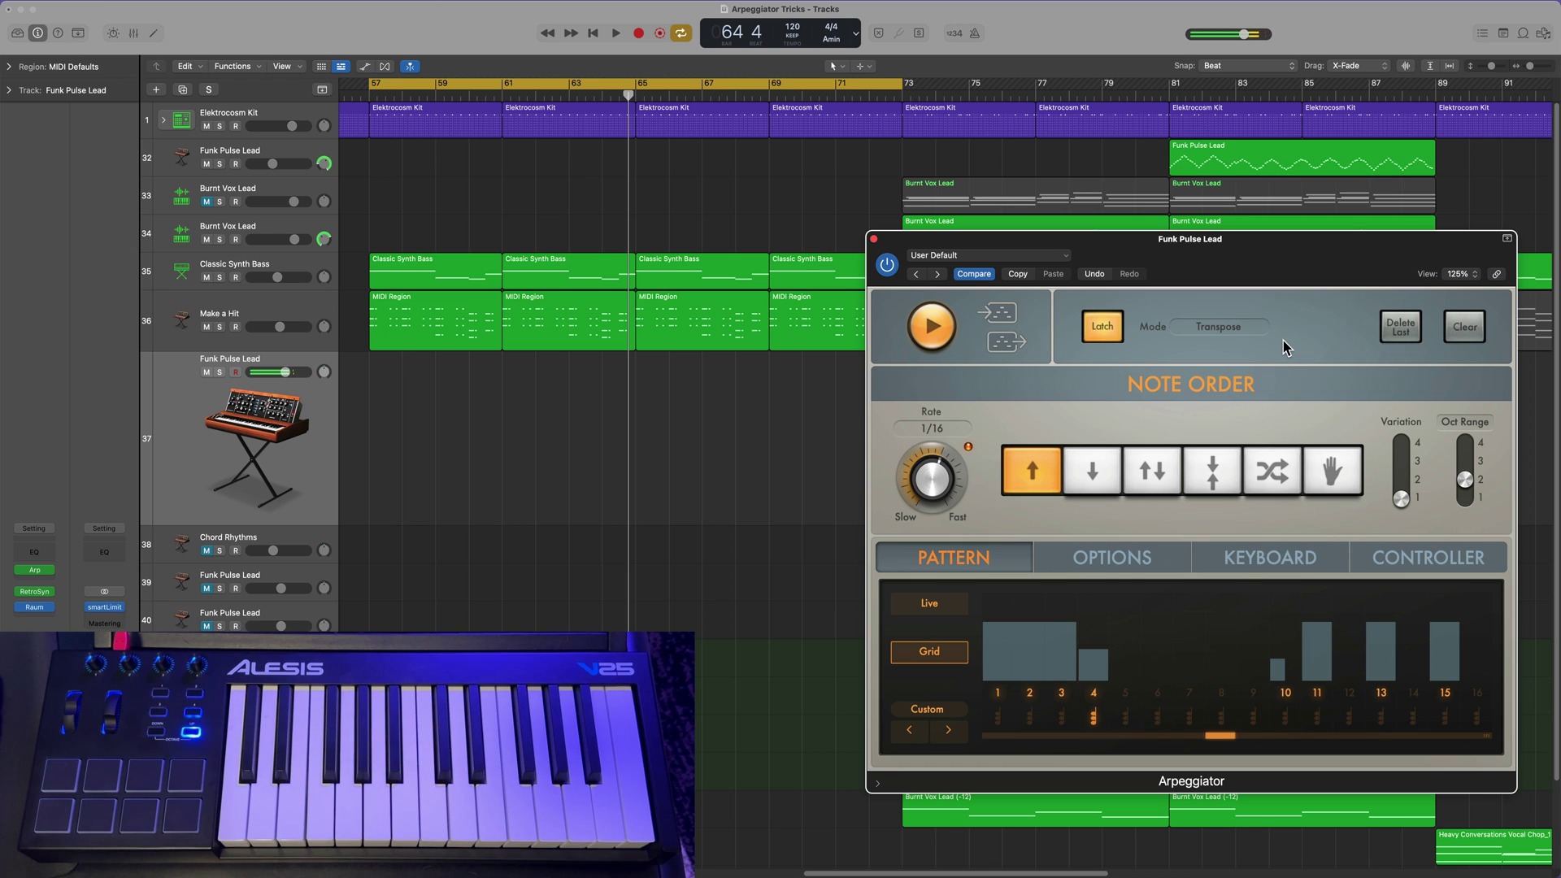
Step: Capture the arpeggio as a region on track 37, then clear held notes and replay
left_click(928, 334)
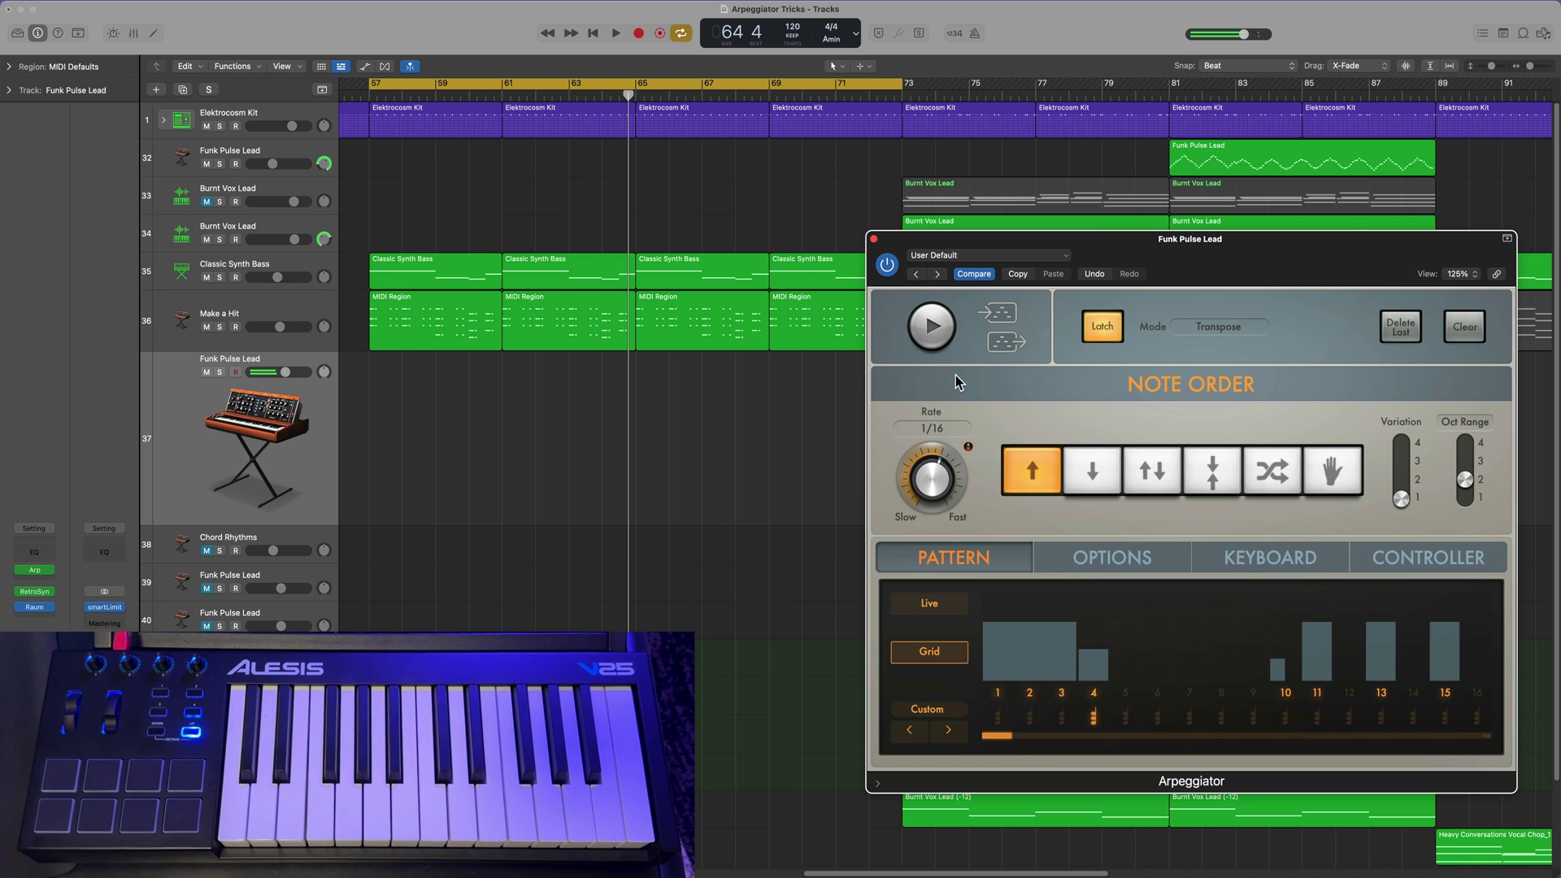
left_click_drag(959, 349, 390, 436)
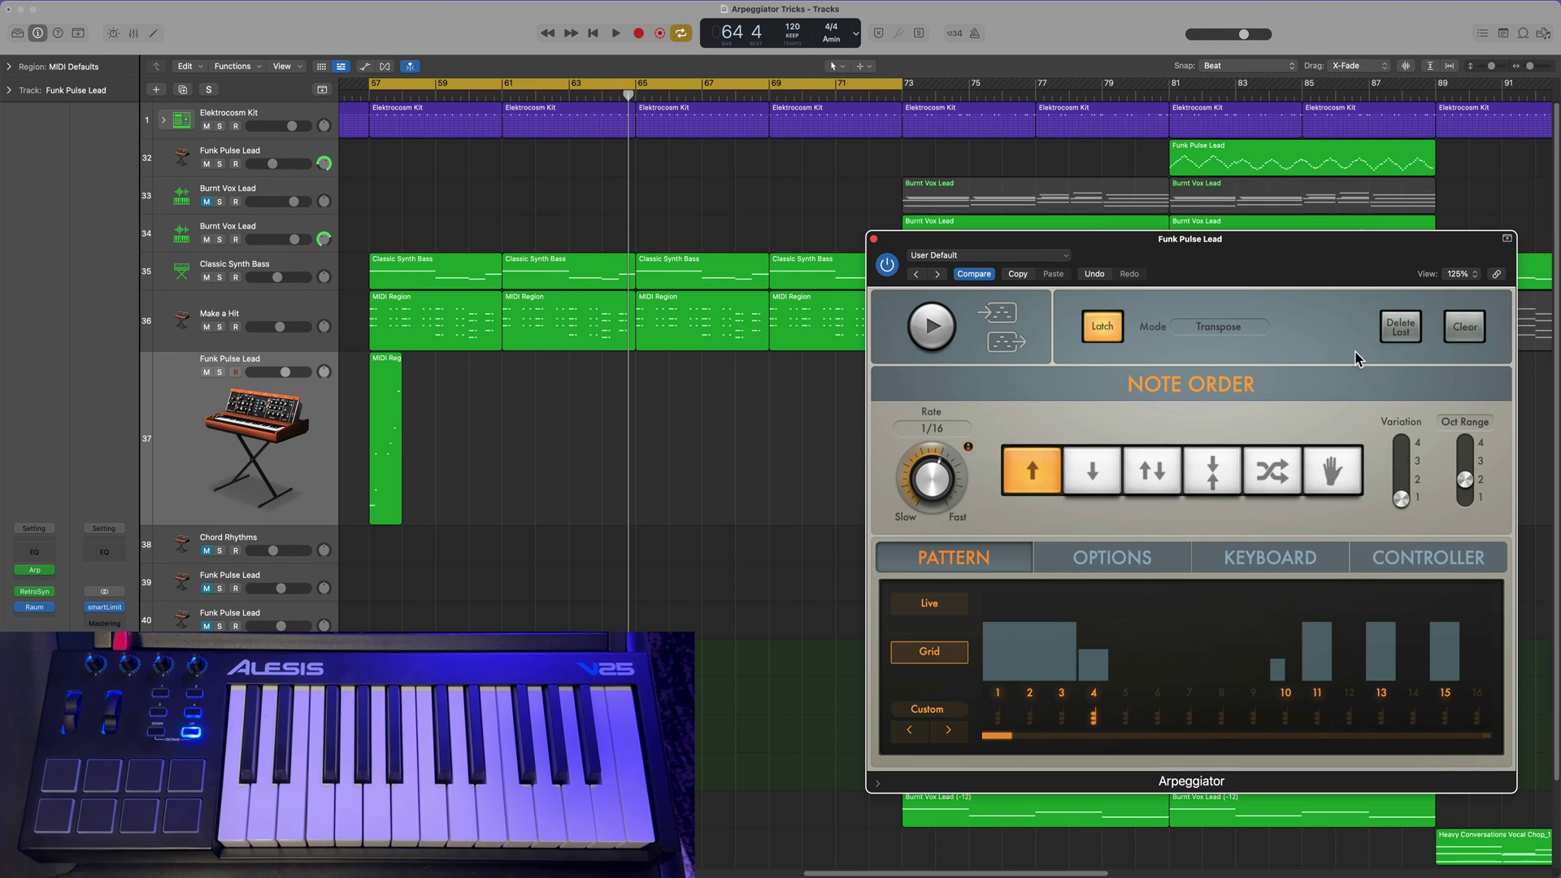
left_click(1463, 333)
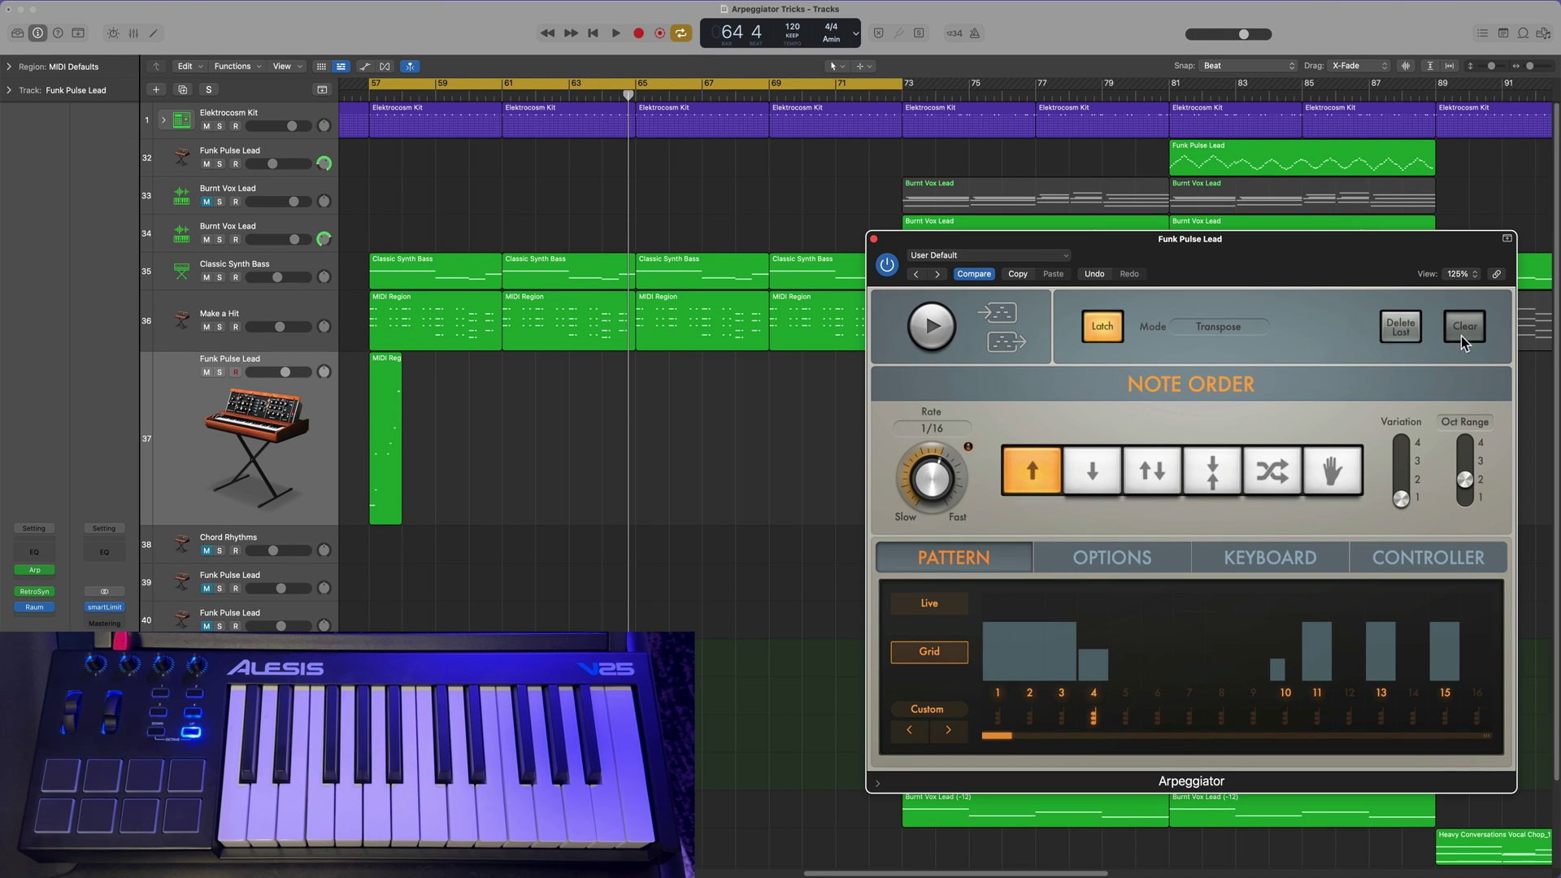
left_click(938, 334)
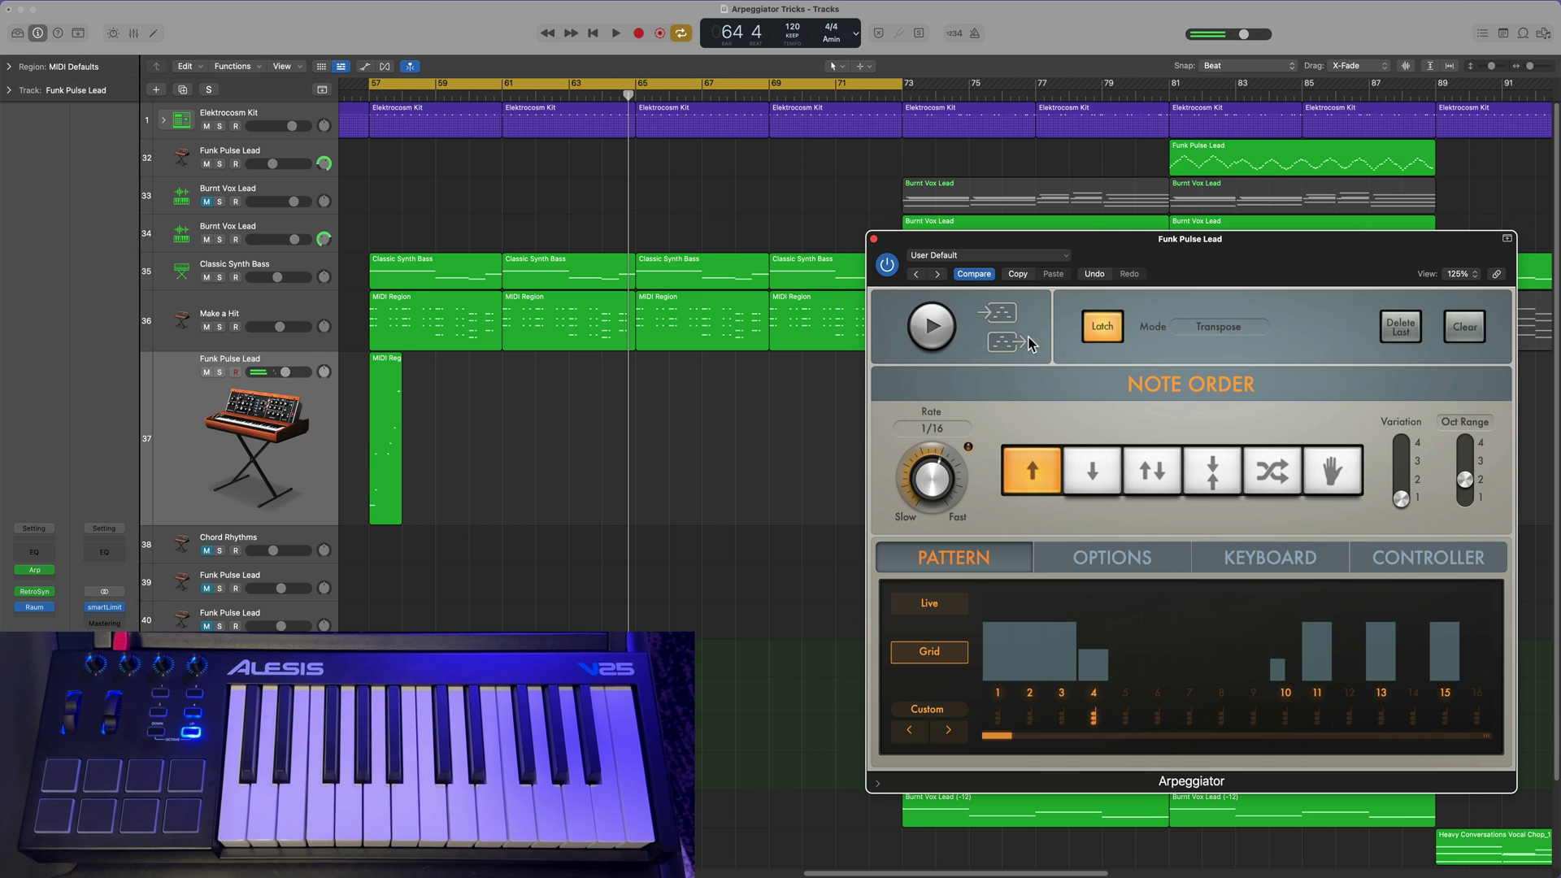
Step: Capture a second region beside the first, move the playhead to bar 59 and replay
left_click_drag(1007, 342, 418, 431)
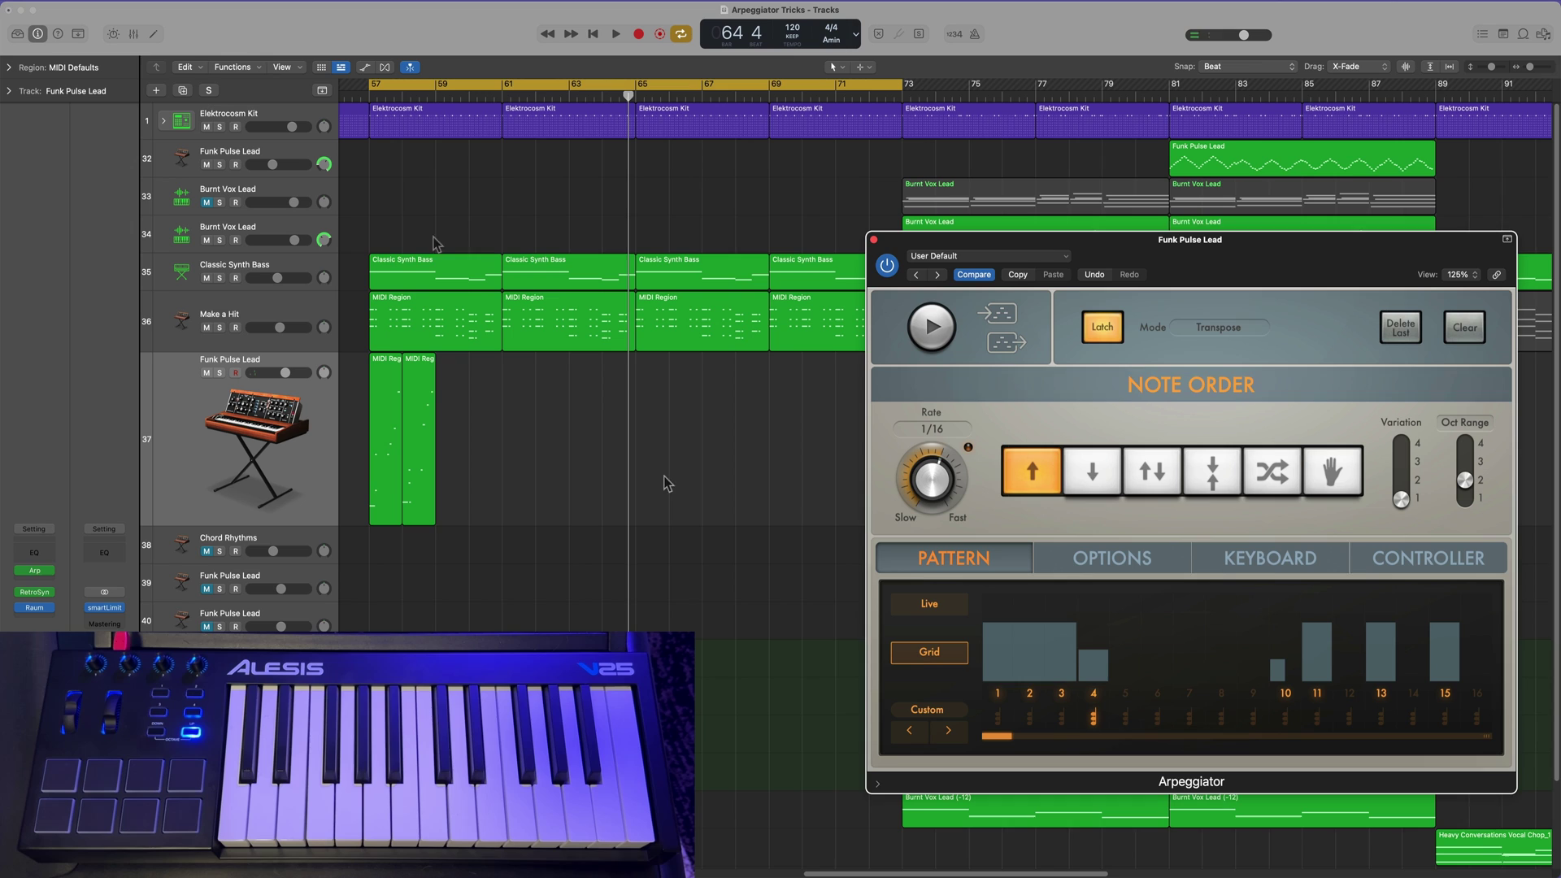
left_click(436, 94)
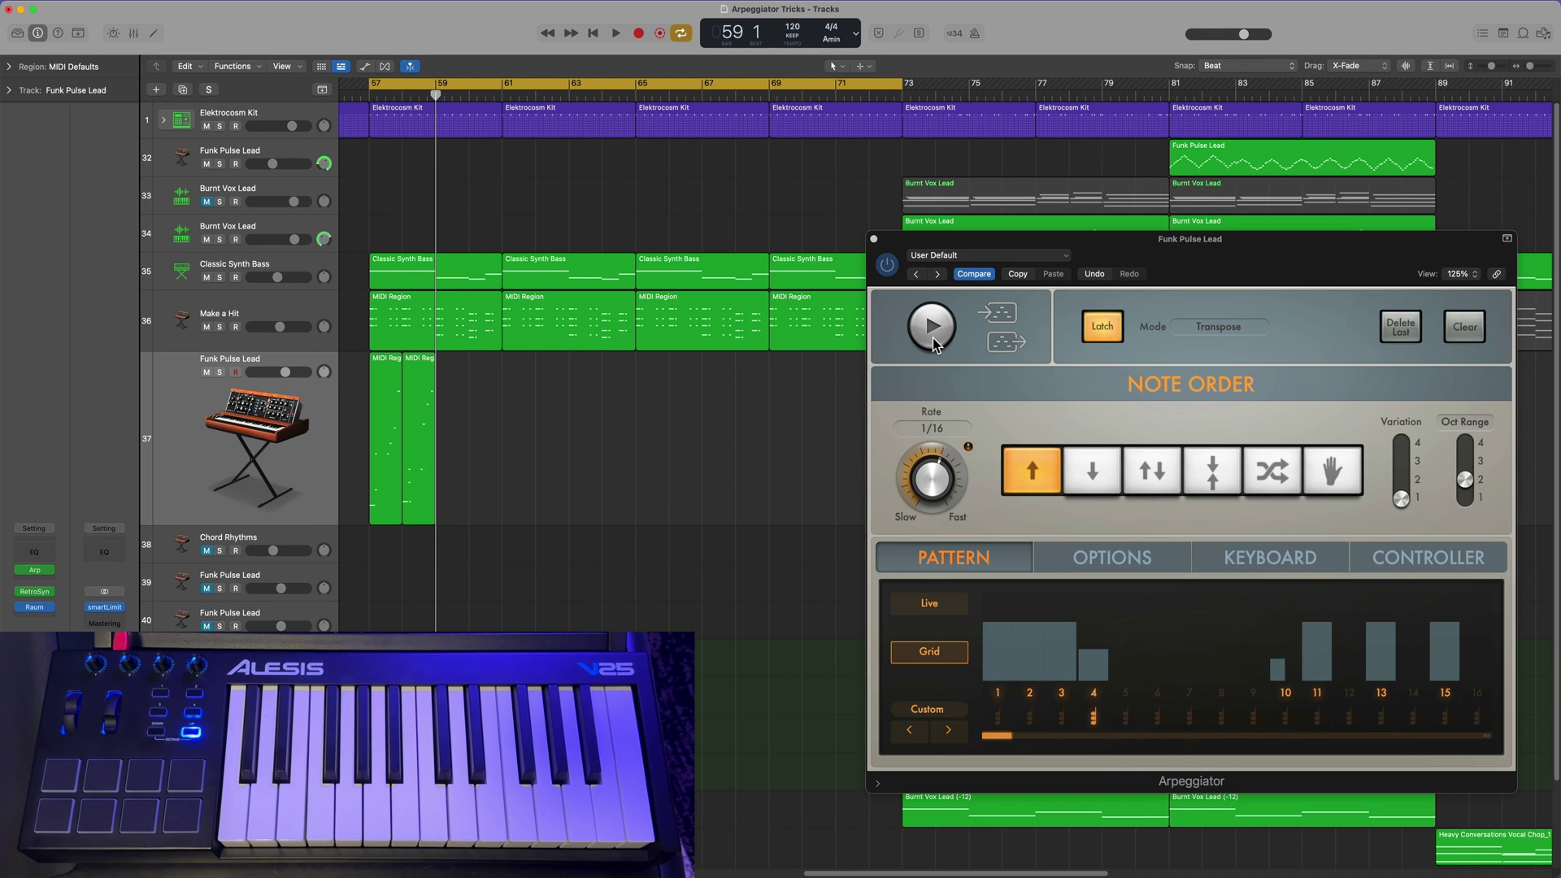
left_click(1484, 344)
left_click(932, 326)
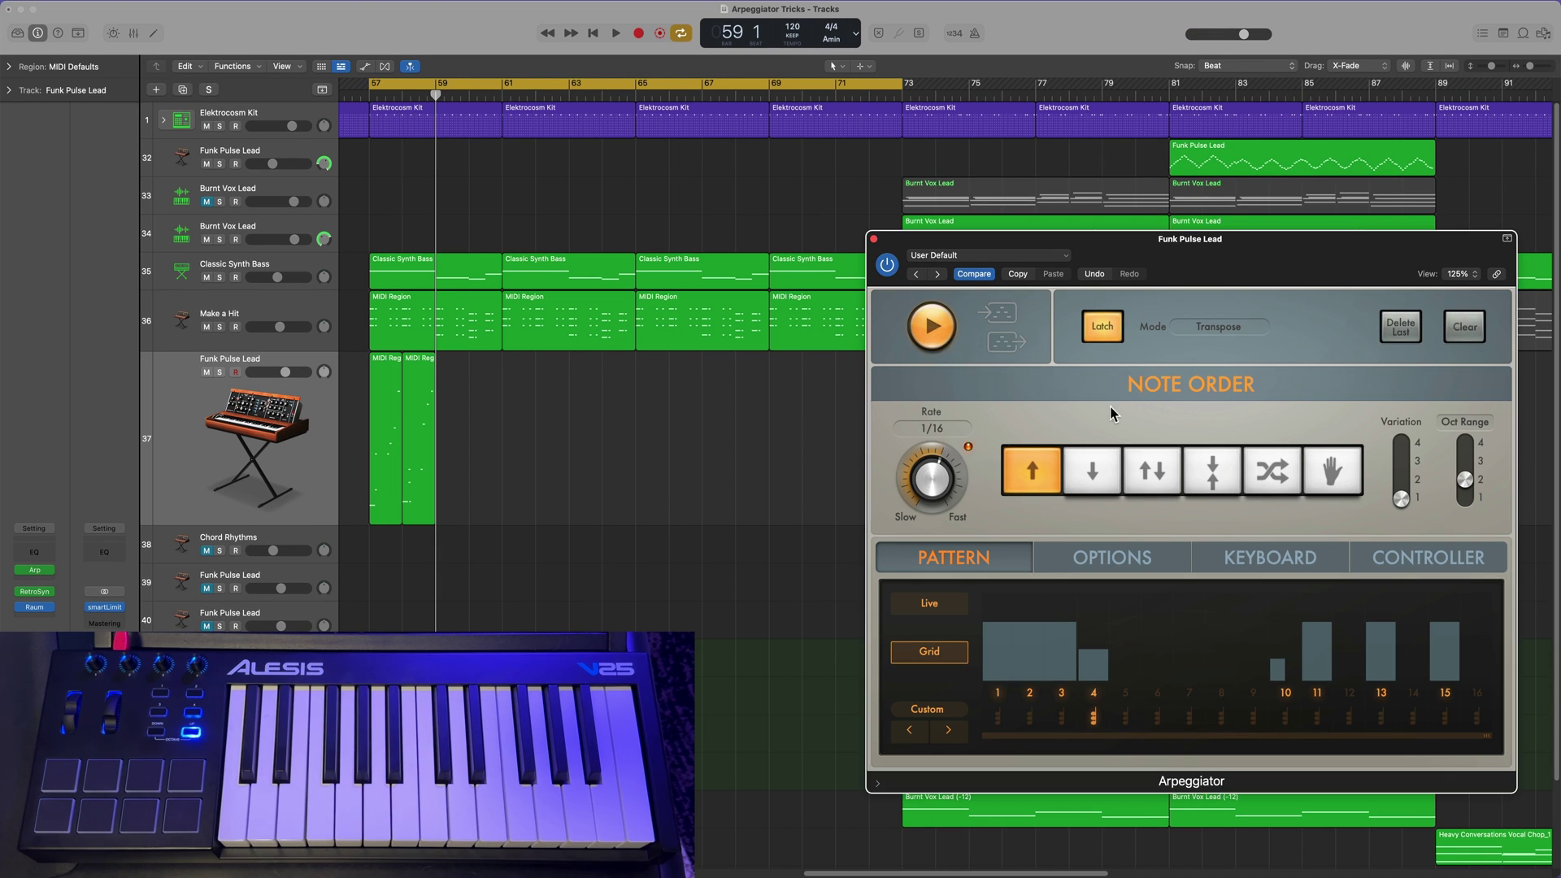
Step: Stop the Arpeggiator and switch on pattern steps 12, 14 and 16
left_click(931, 333)
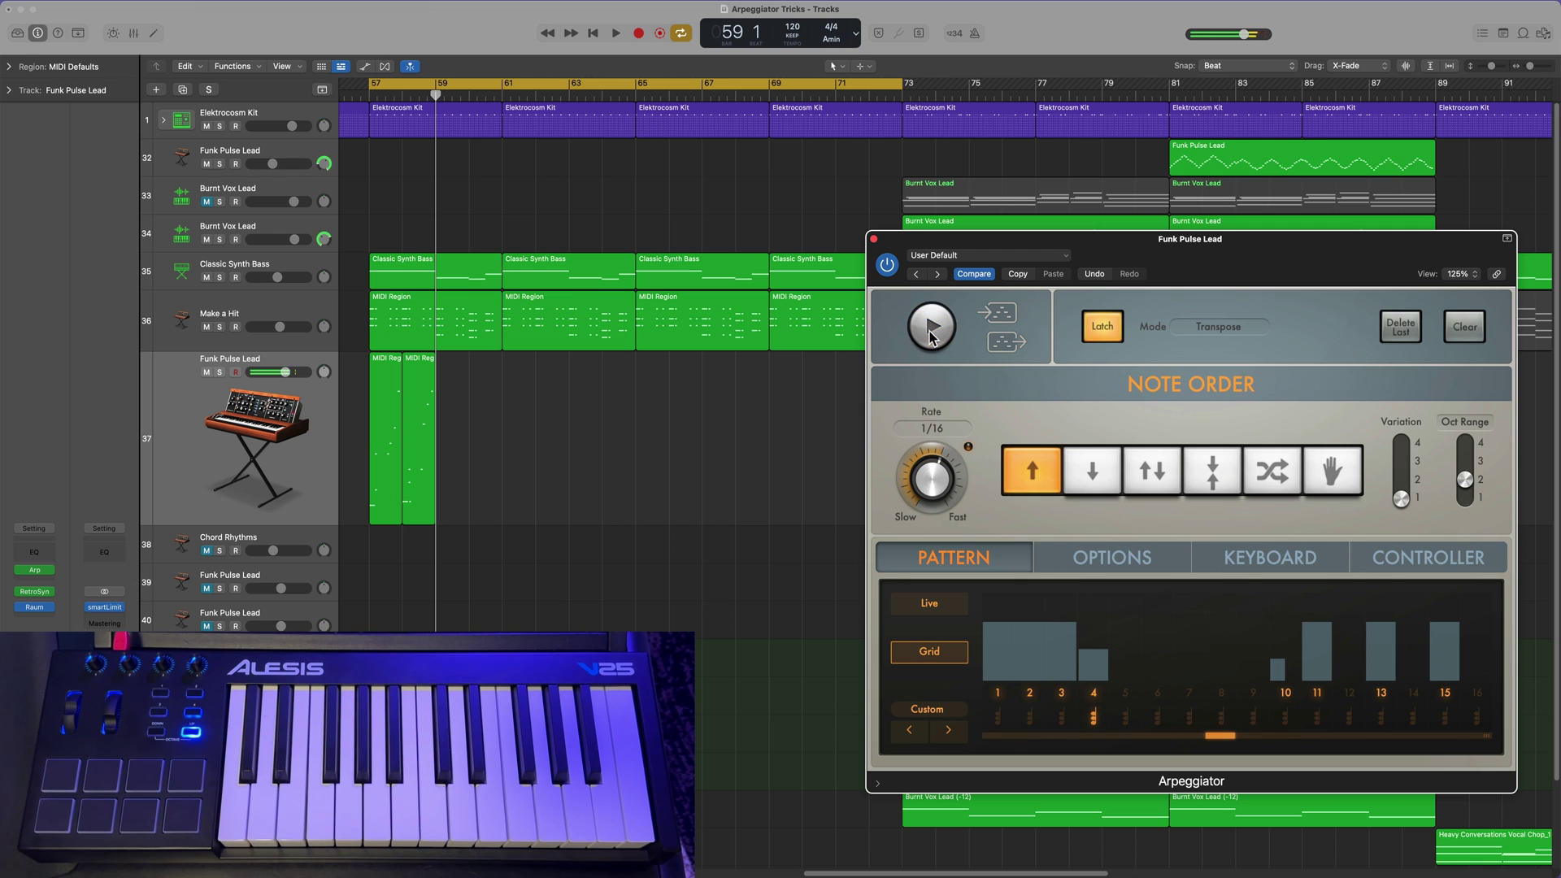
left_click(1349, 692)
left_click(1413, 693)
left_click(1476, 693)
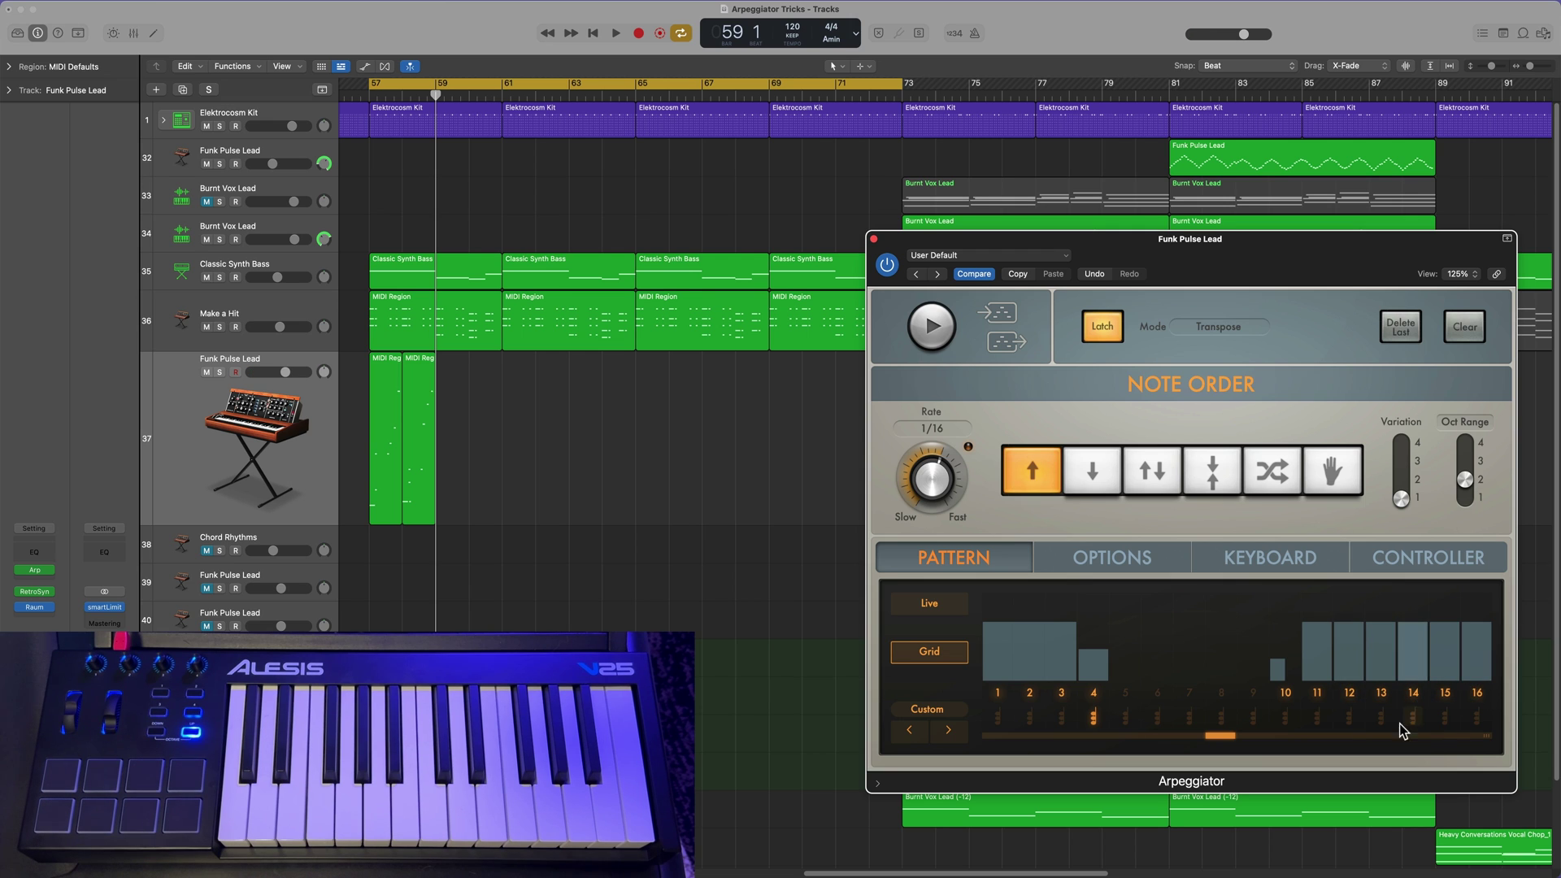
Step: Shorten the note lengths of steps 12, 14 and 16, untie step 3, and replay
left_click(1345, 715)
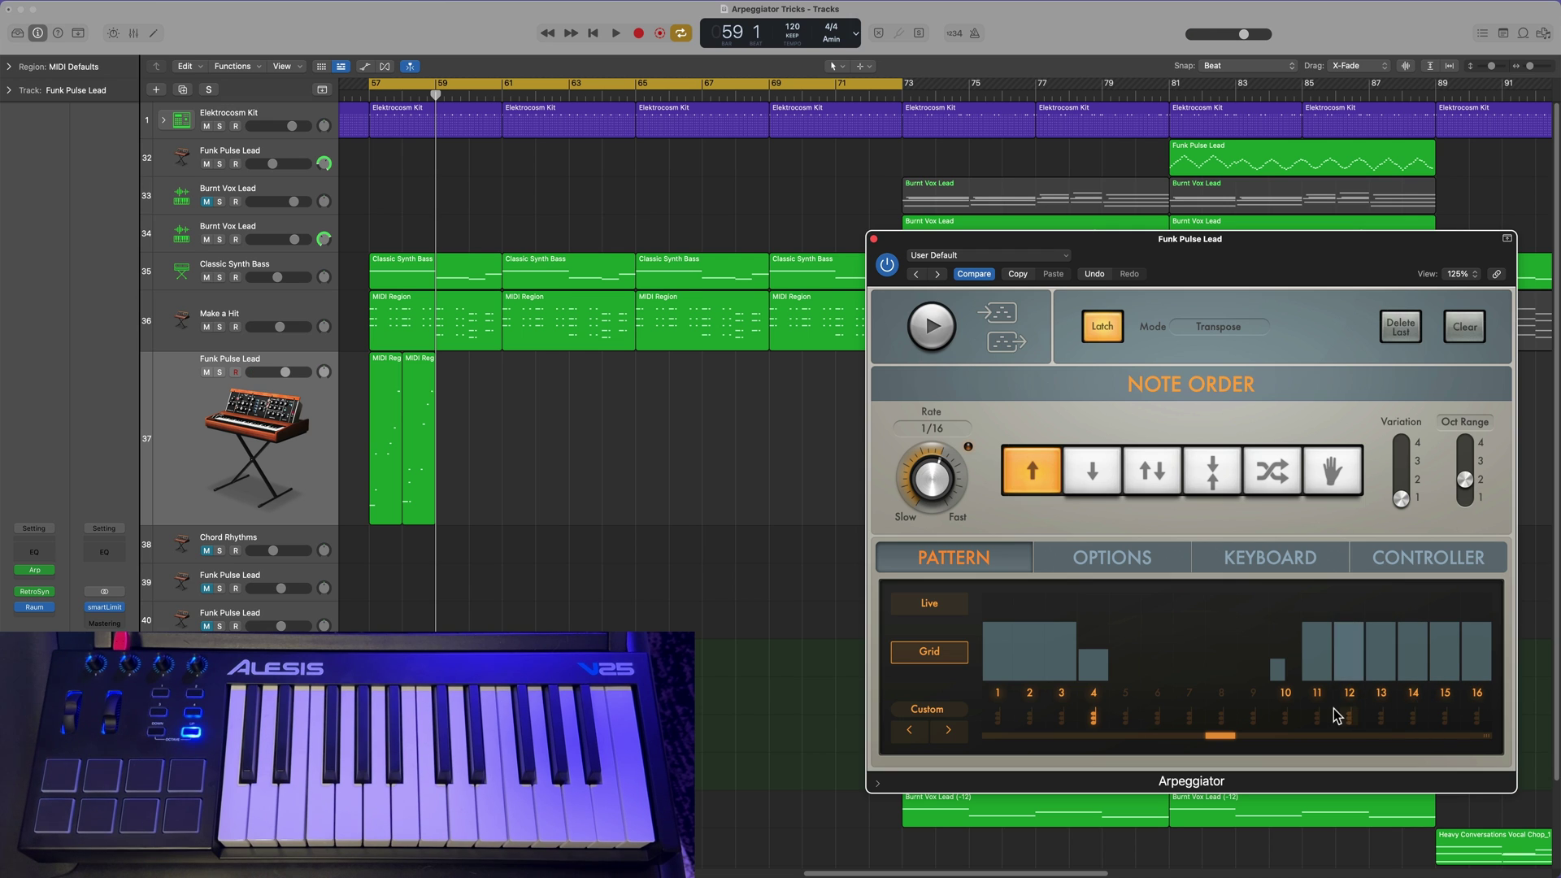
left_click(1412, 655)
left_click(1481, 650)
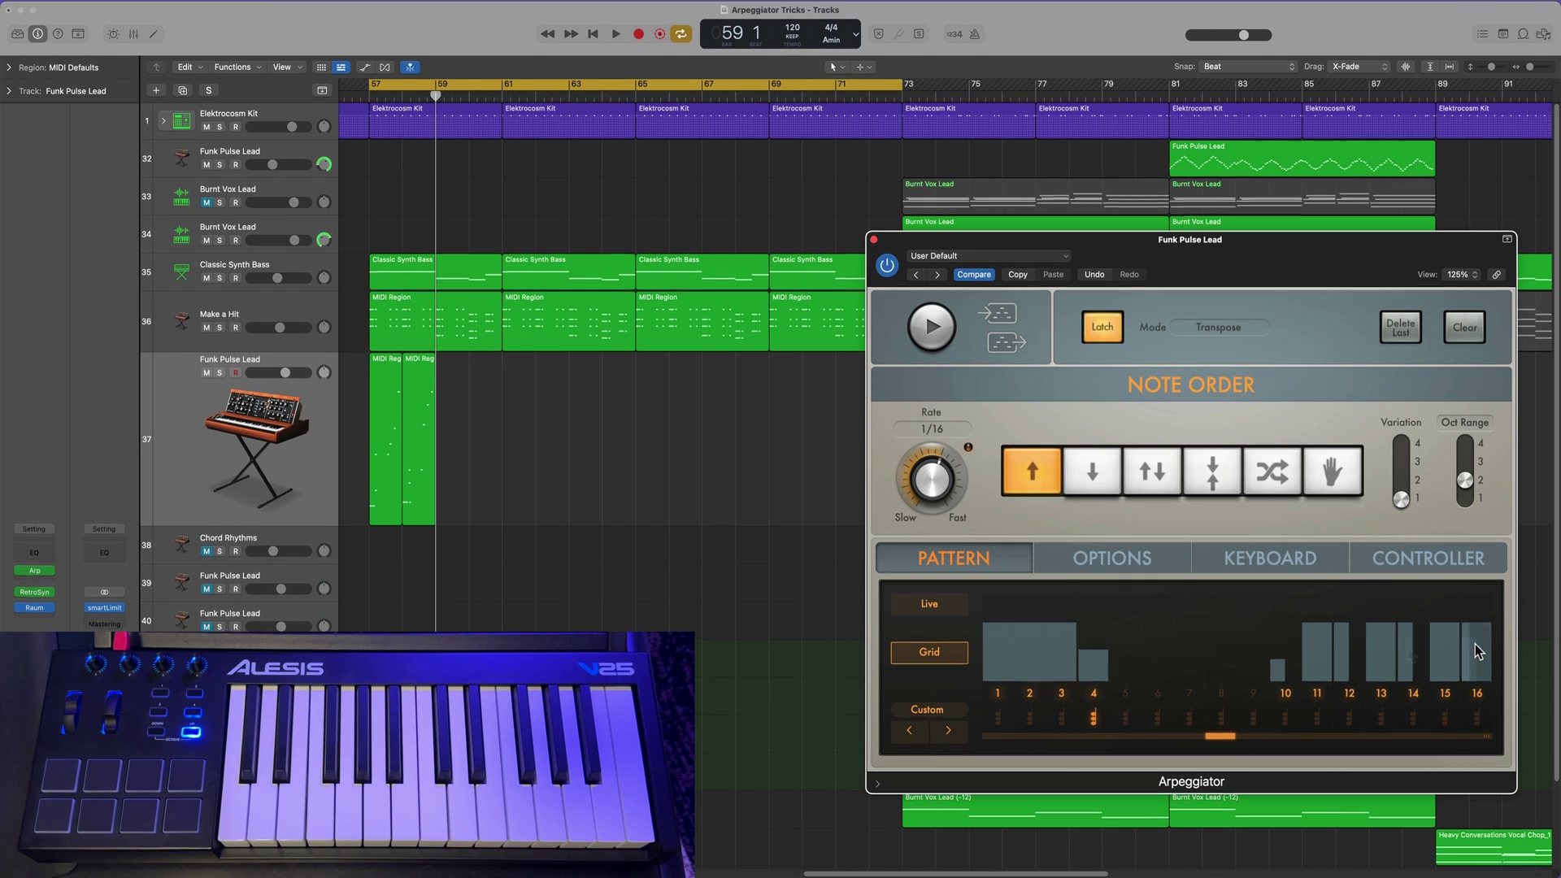
left_click(1473, 636)
left_click(1345, 652)
left_click(1349, 665)
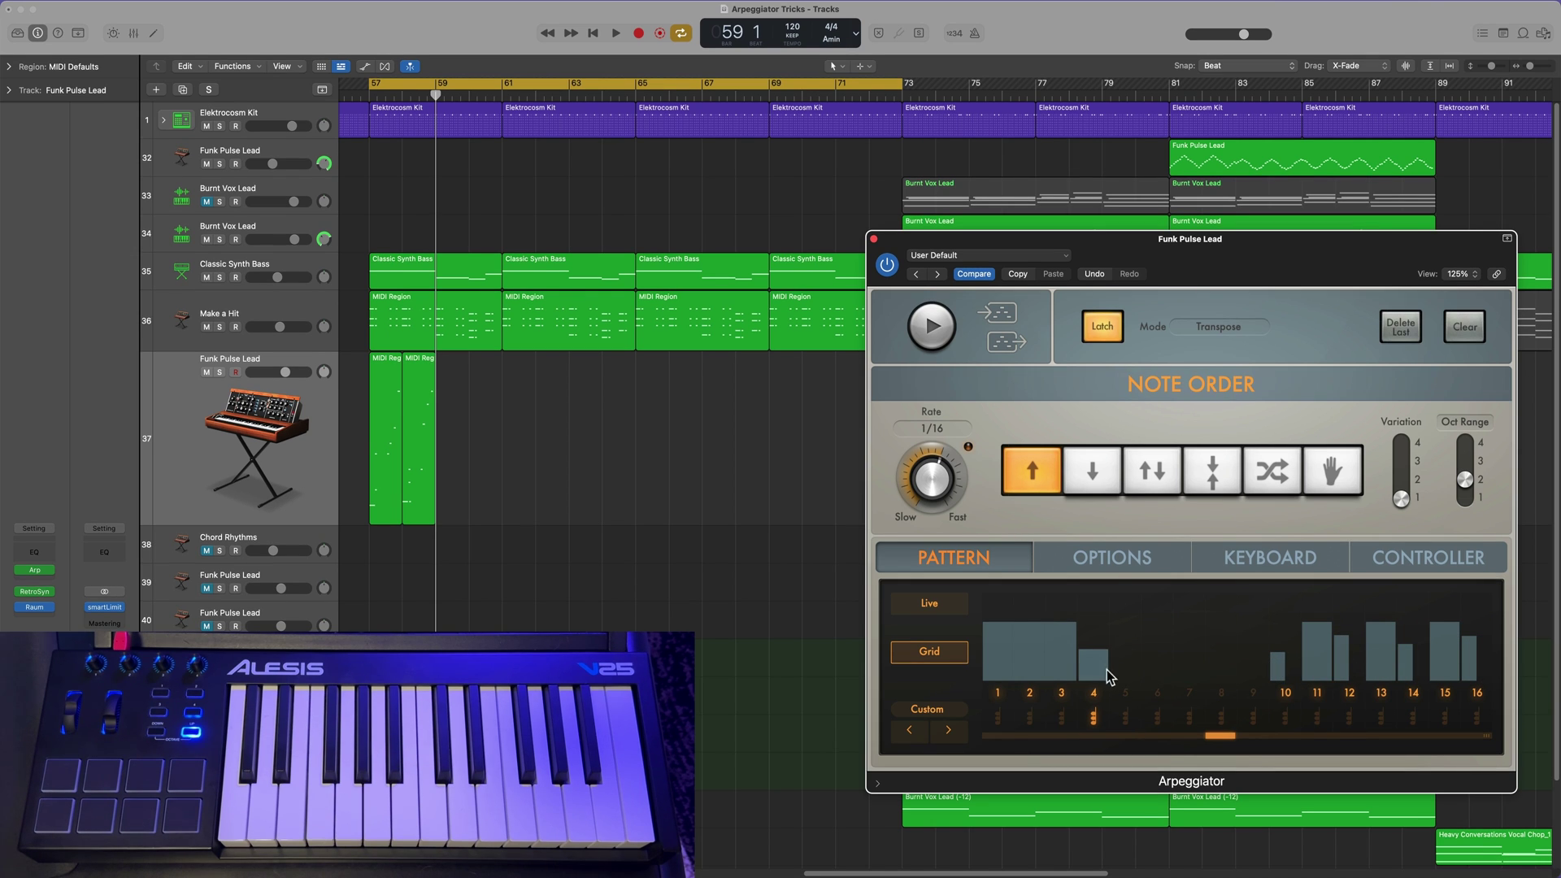
left_click(1060, 655)
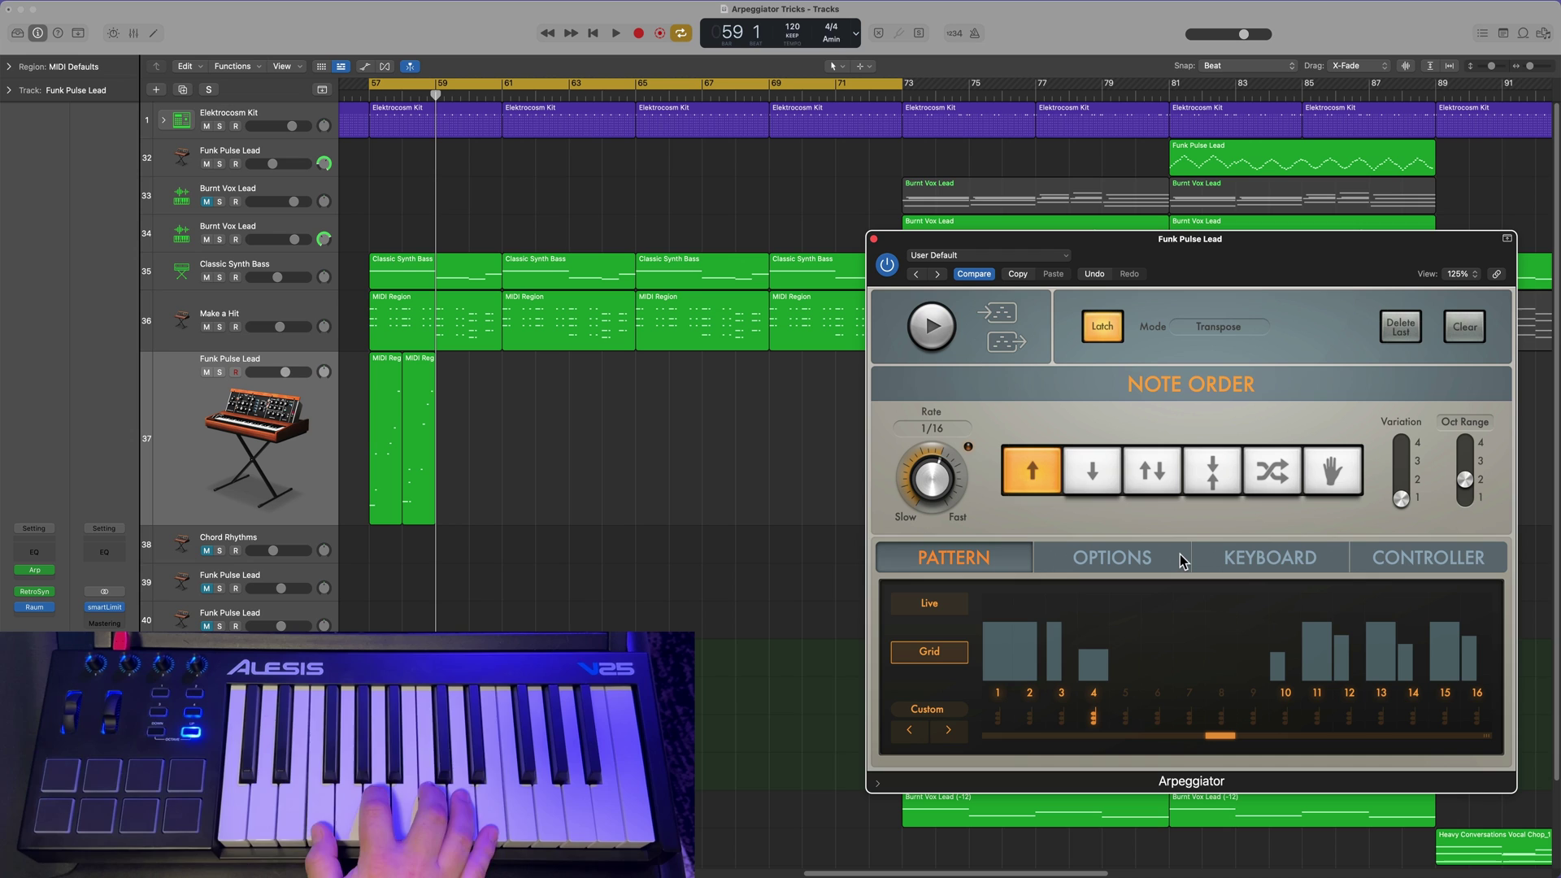
left_click(937, 345)
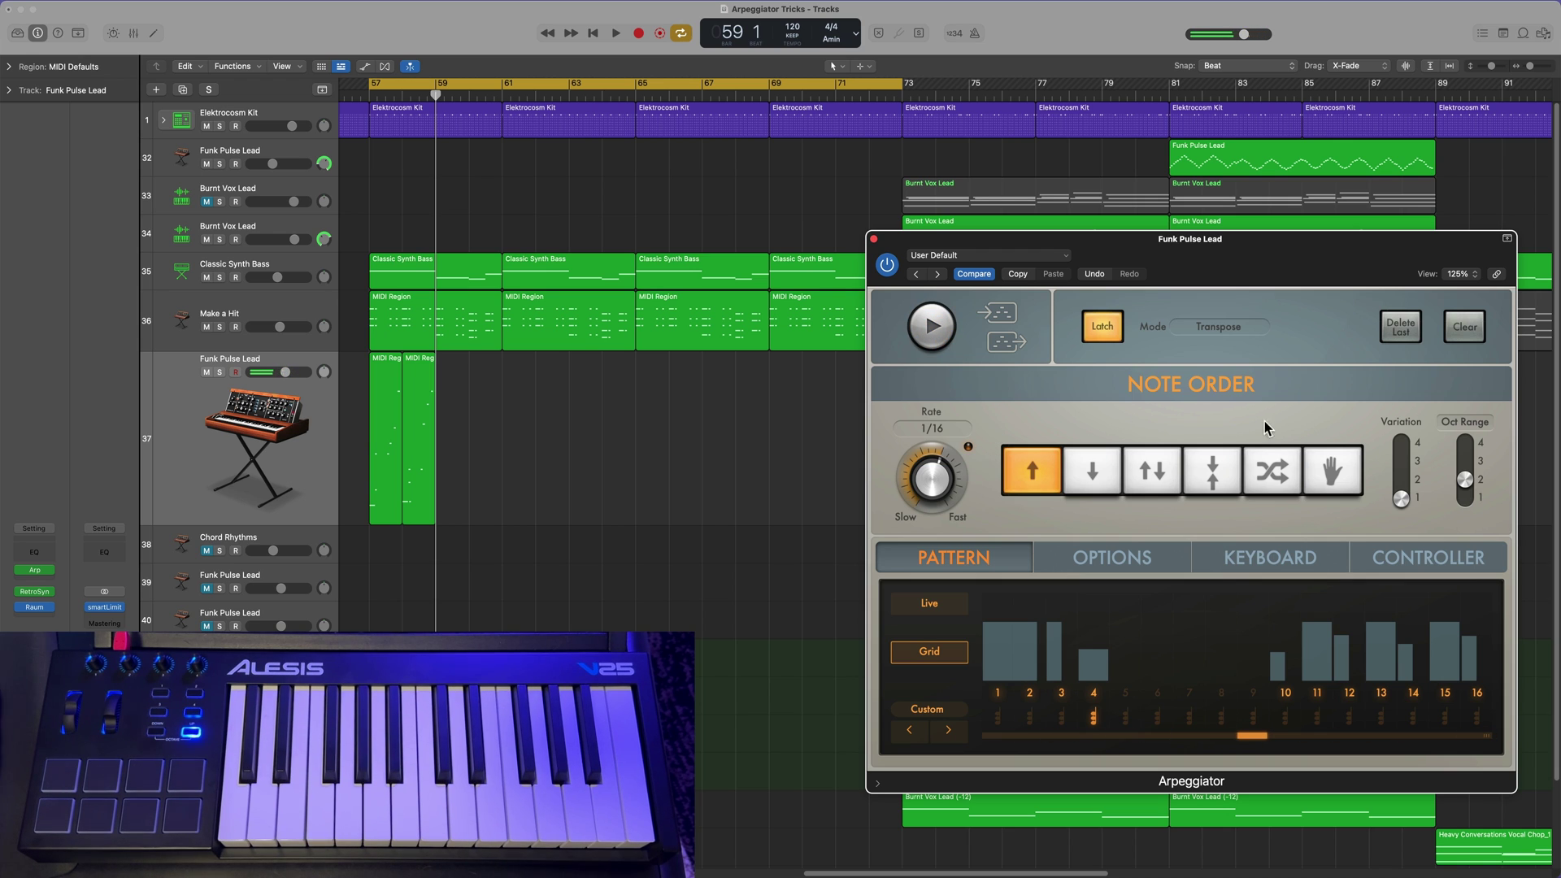
Step: Turn off pattern steps 14 and 16, max out step 4, and capture another Funk Pulse Lead region
left_click_drag(1006, 342, 459, 427)
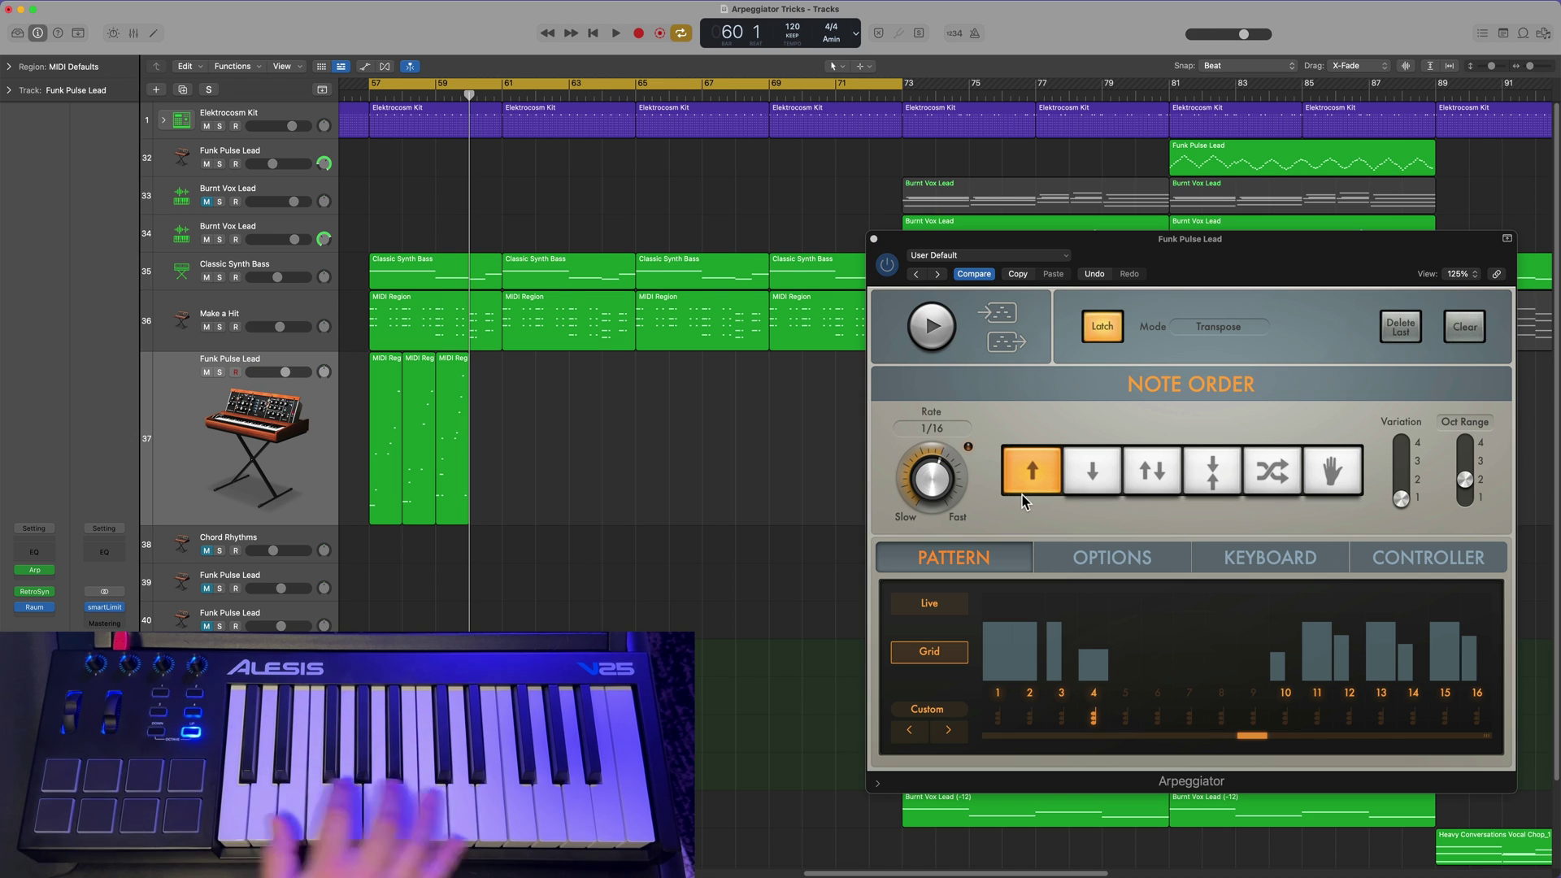
left_click(1467, 343)
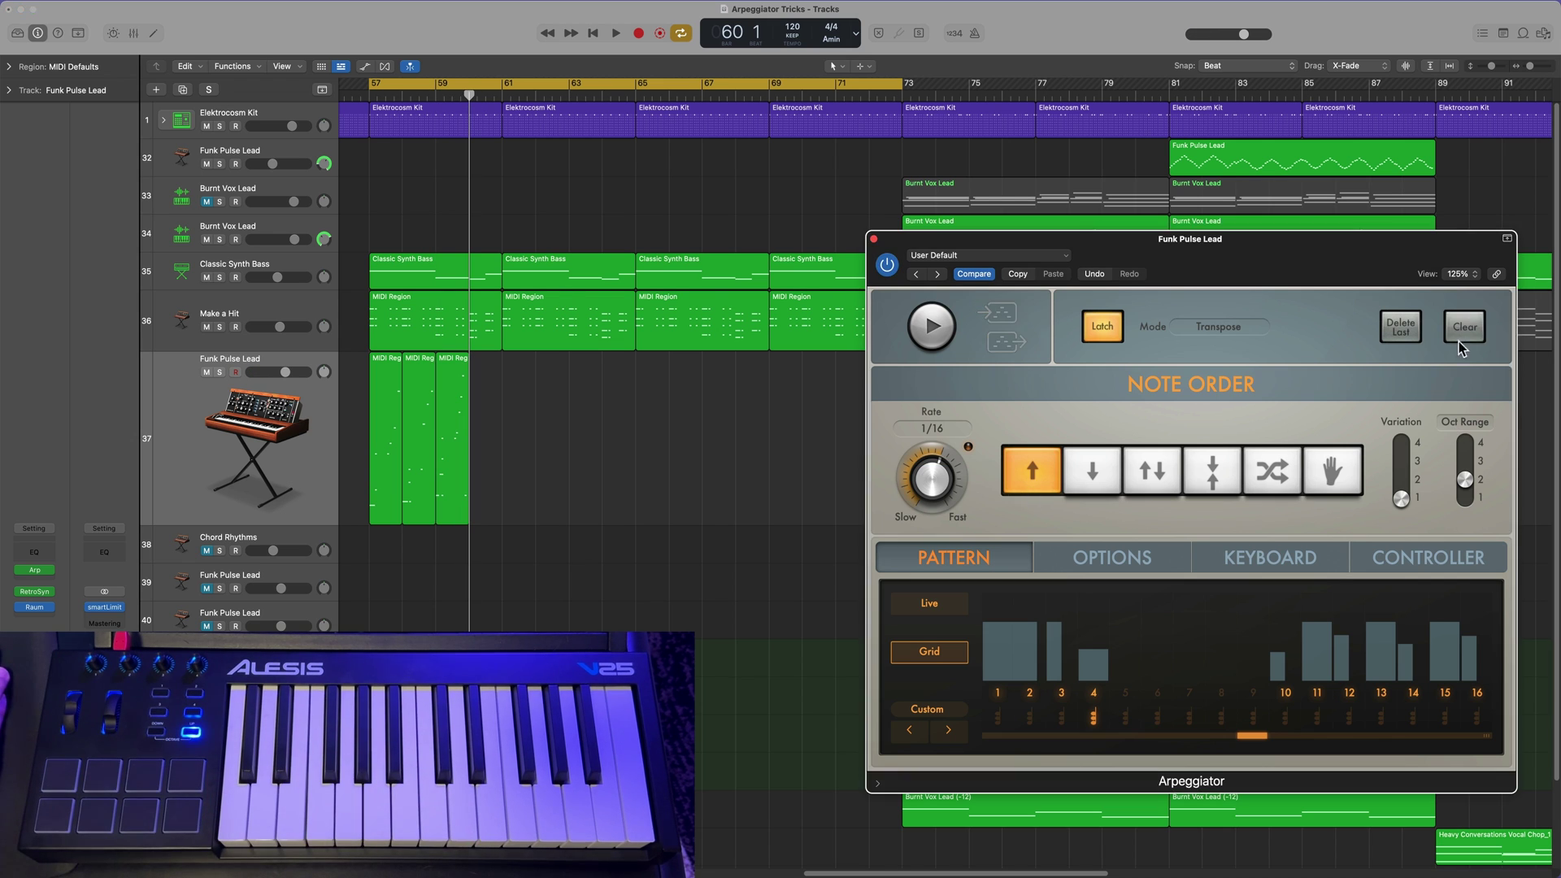
left_click(930, 326)
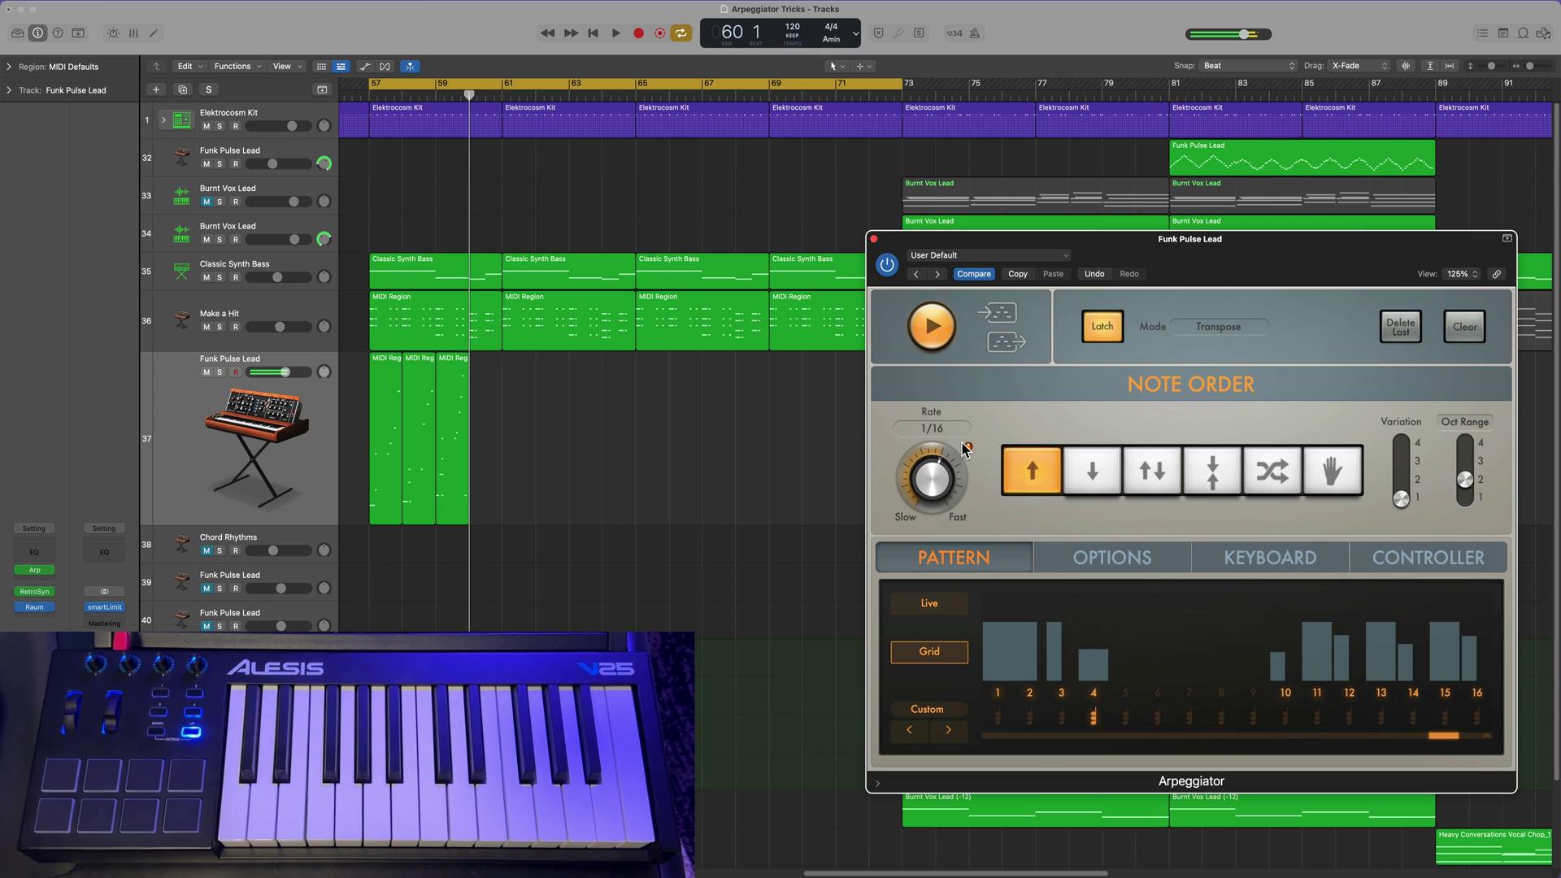
left_click(1476, 692)
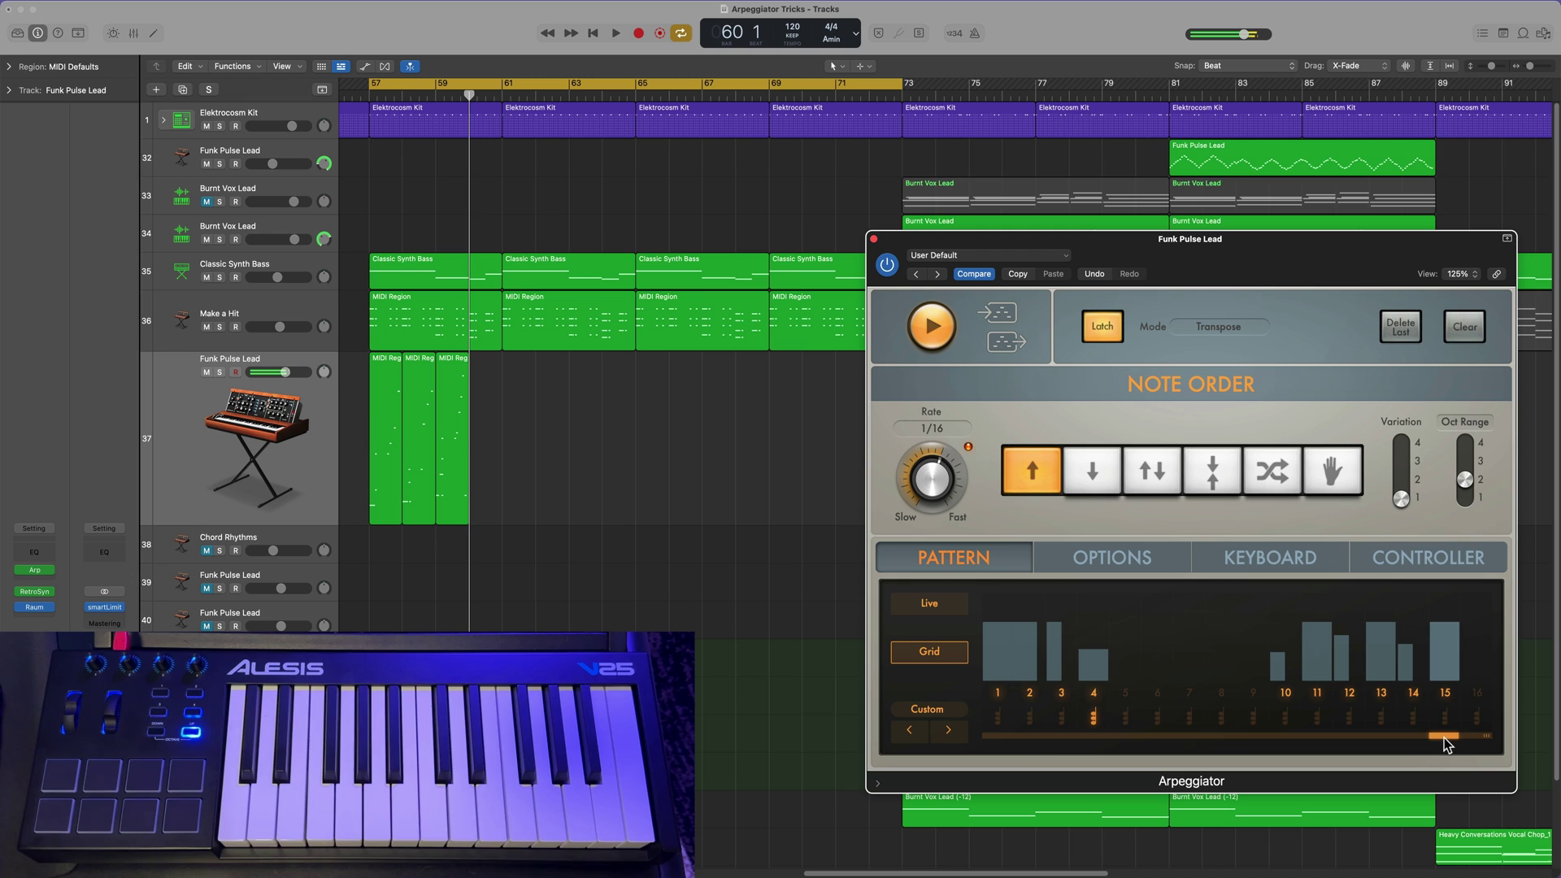
left_click(1412, 692)
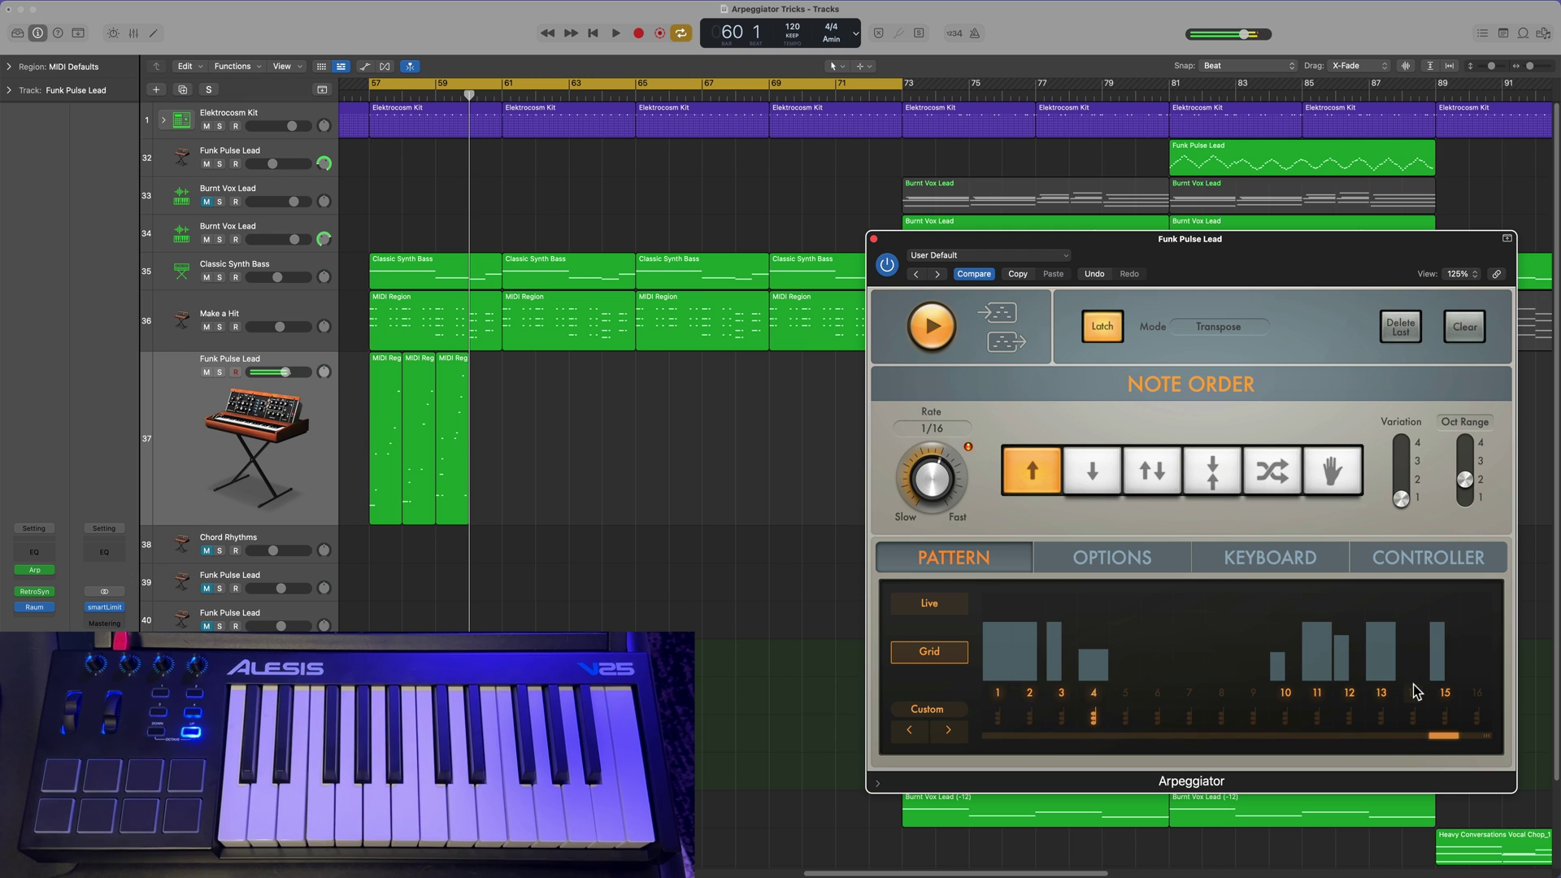
left_click(1093, 711)
left_click(945, 343)
left_click_drag(1006, 351, 498, 443)
Step: Capture a further arpeggio and drop it onto track 37 at bar 61
key("super+Right")
key("super+Right")
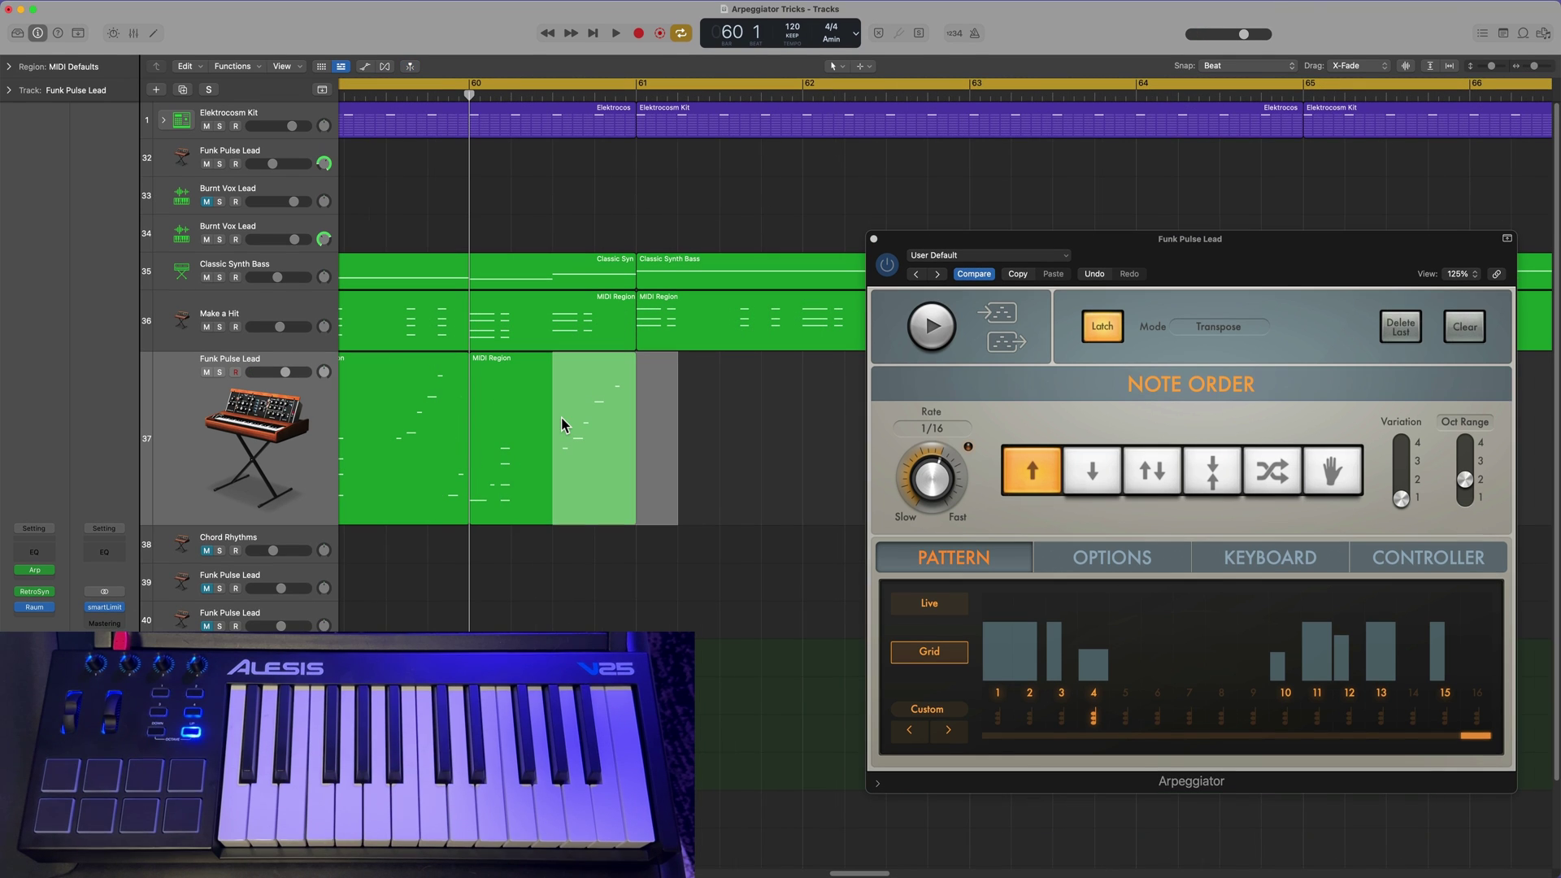
left_click(638, 97)
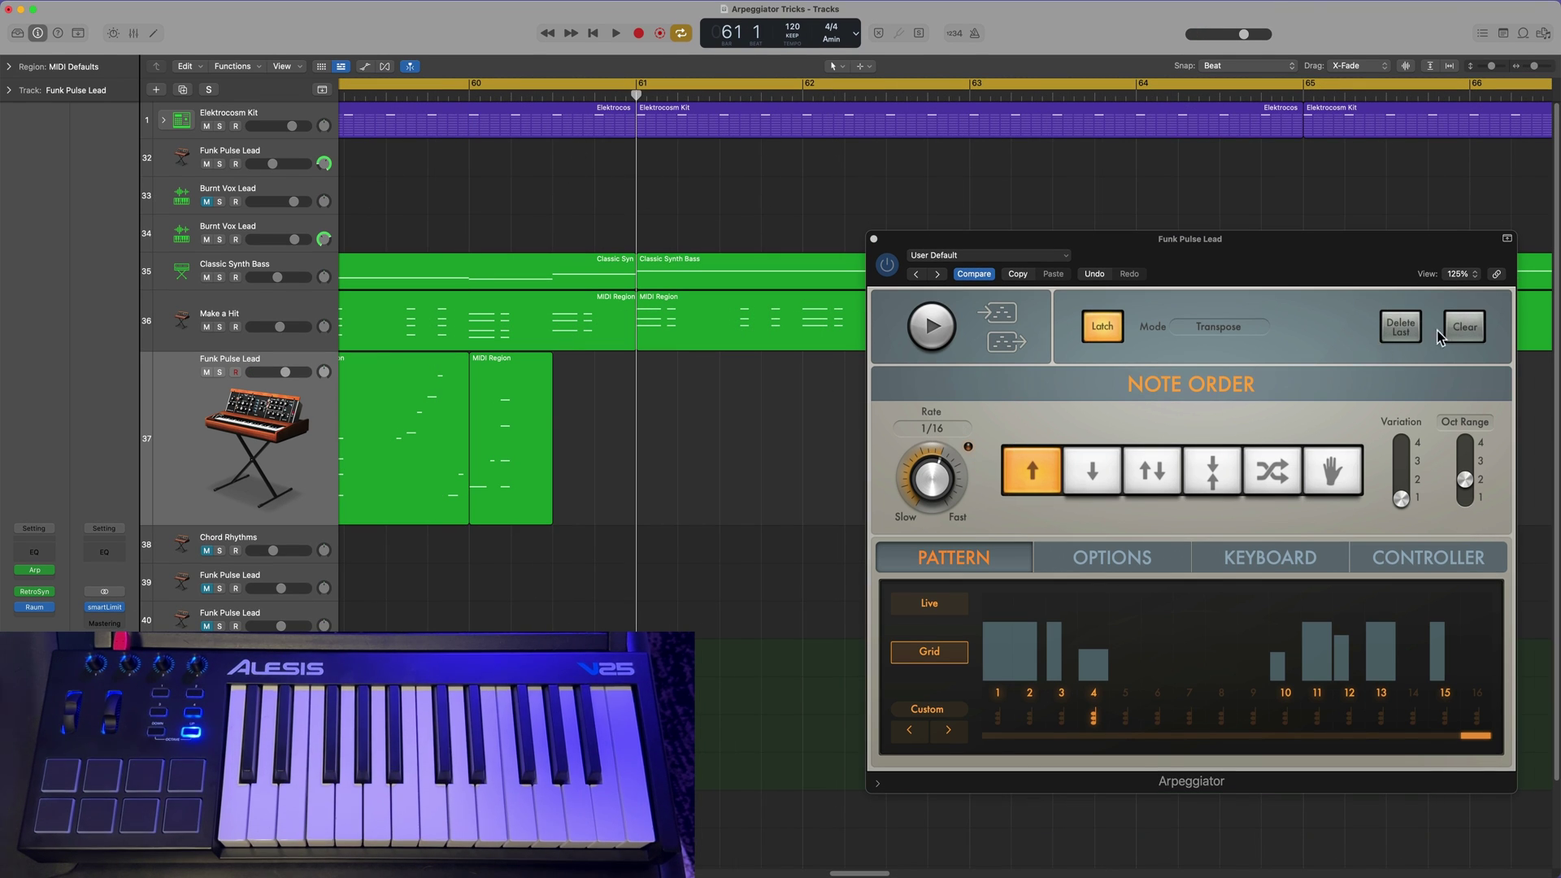
left_click(1125, 394)
left_click(910, 333)
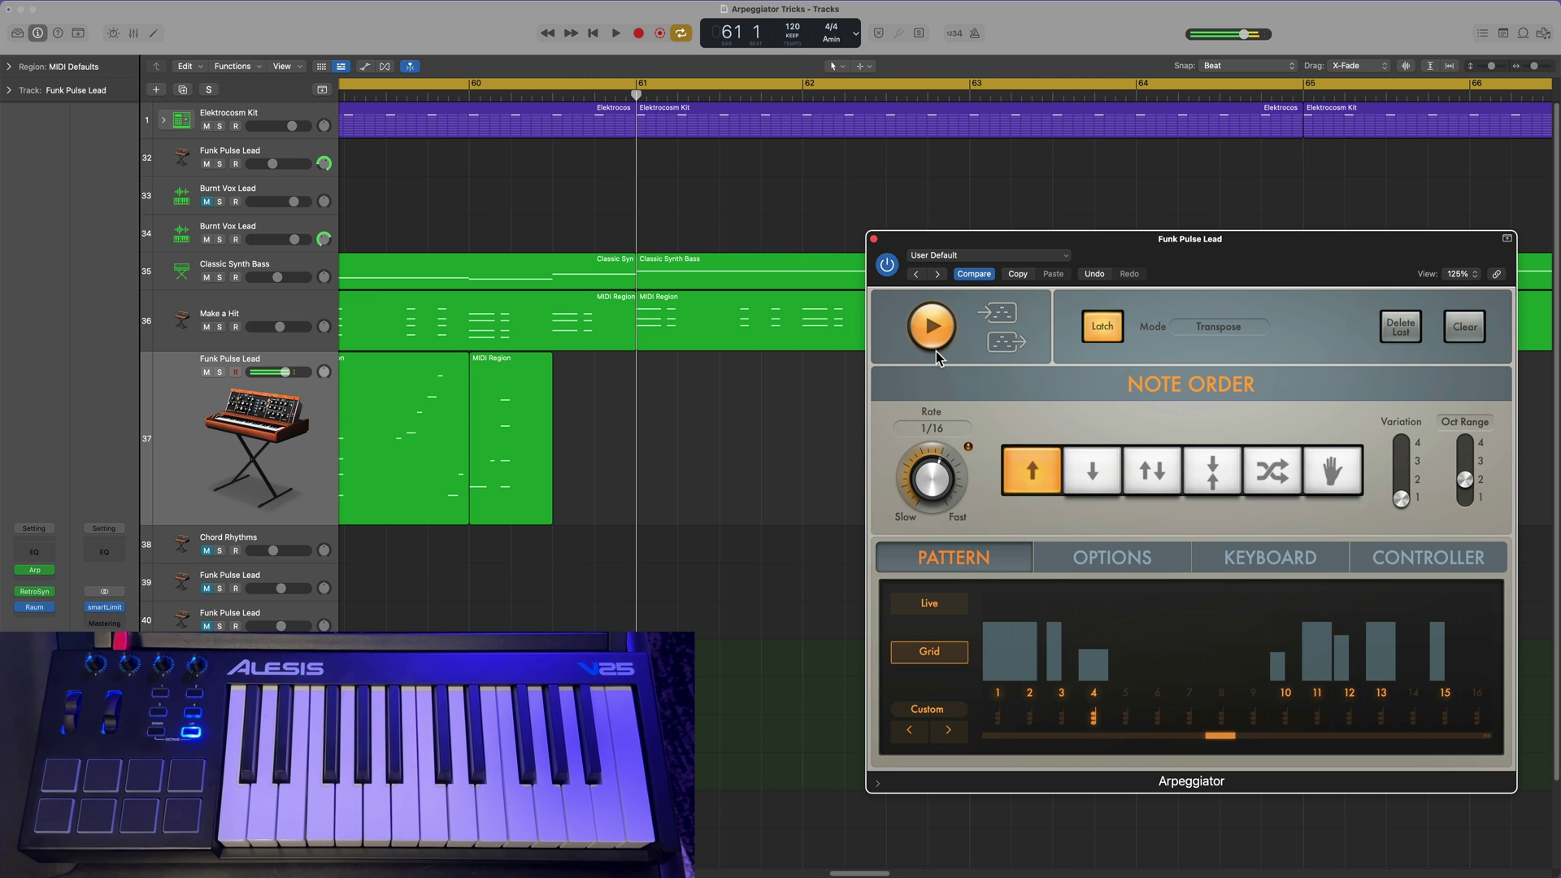
left_click(934, 349)
left_click_drag(870, 373, 603, 423)
Step: Trim the new region's front, move it to end at bar 61, and bypass the Arpeggiator
key("Delete")
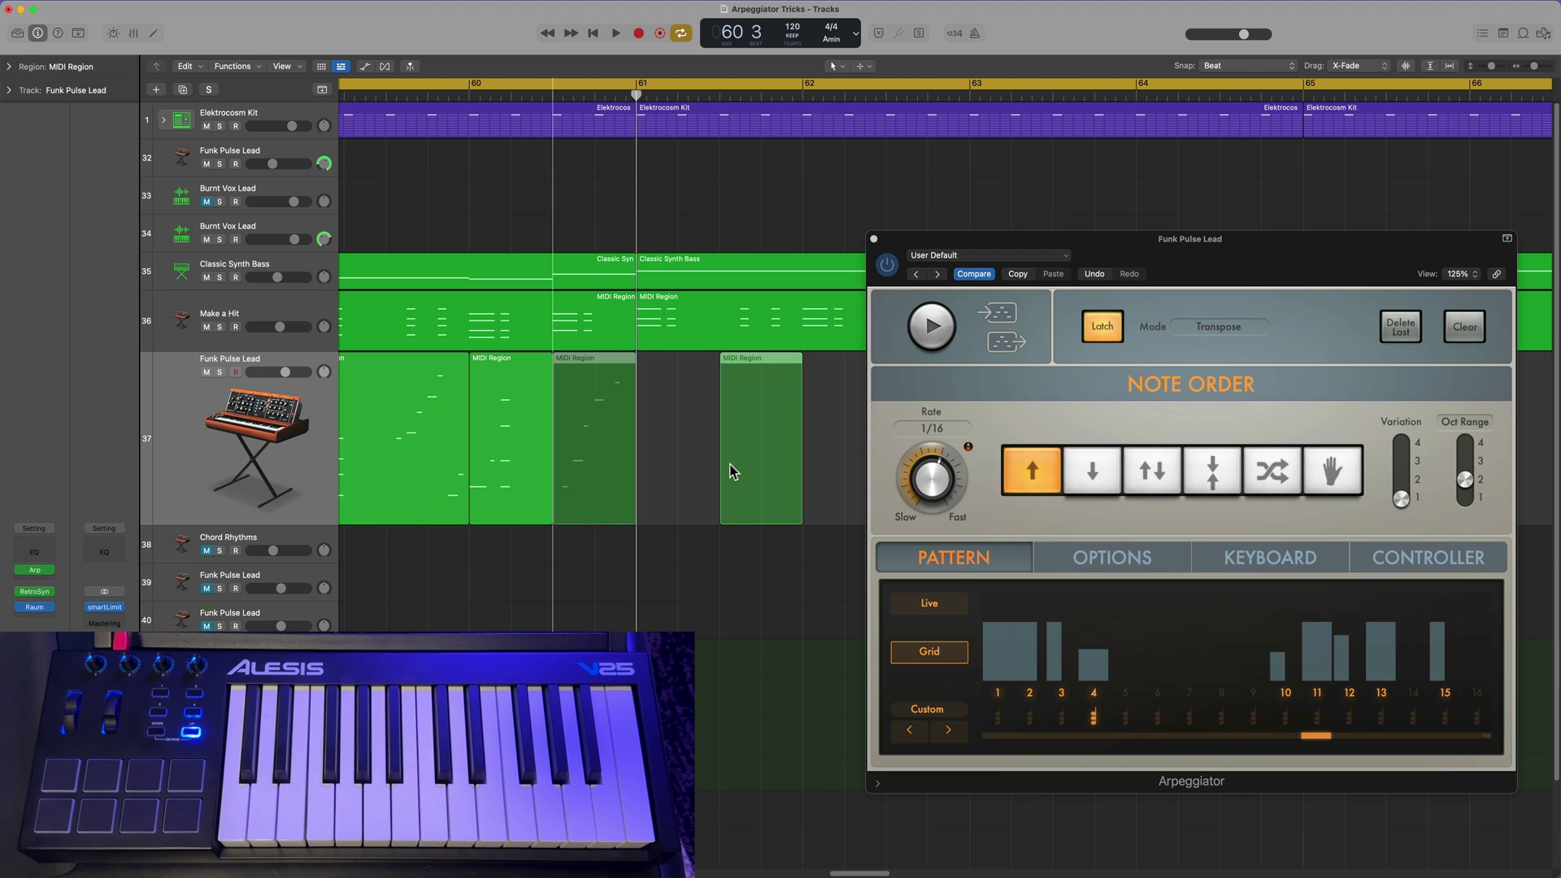
left_click_drag(732, 470, 734, 472)
left_click(886, 265)
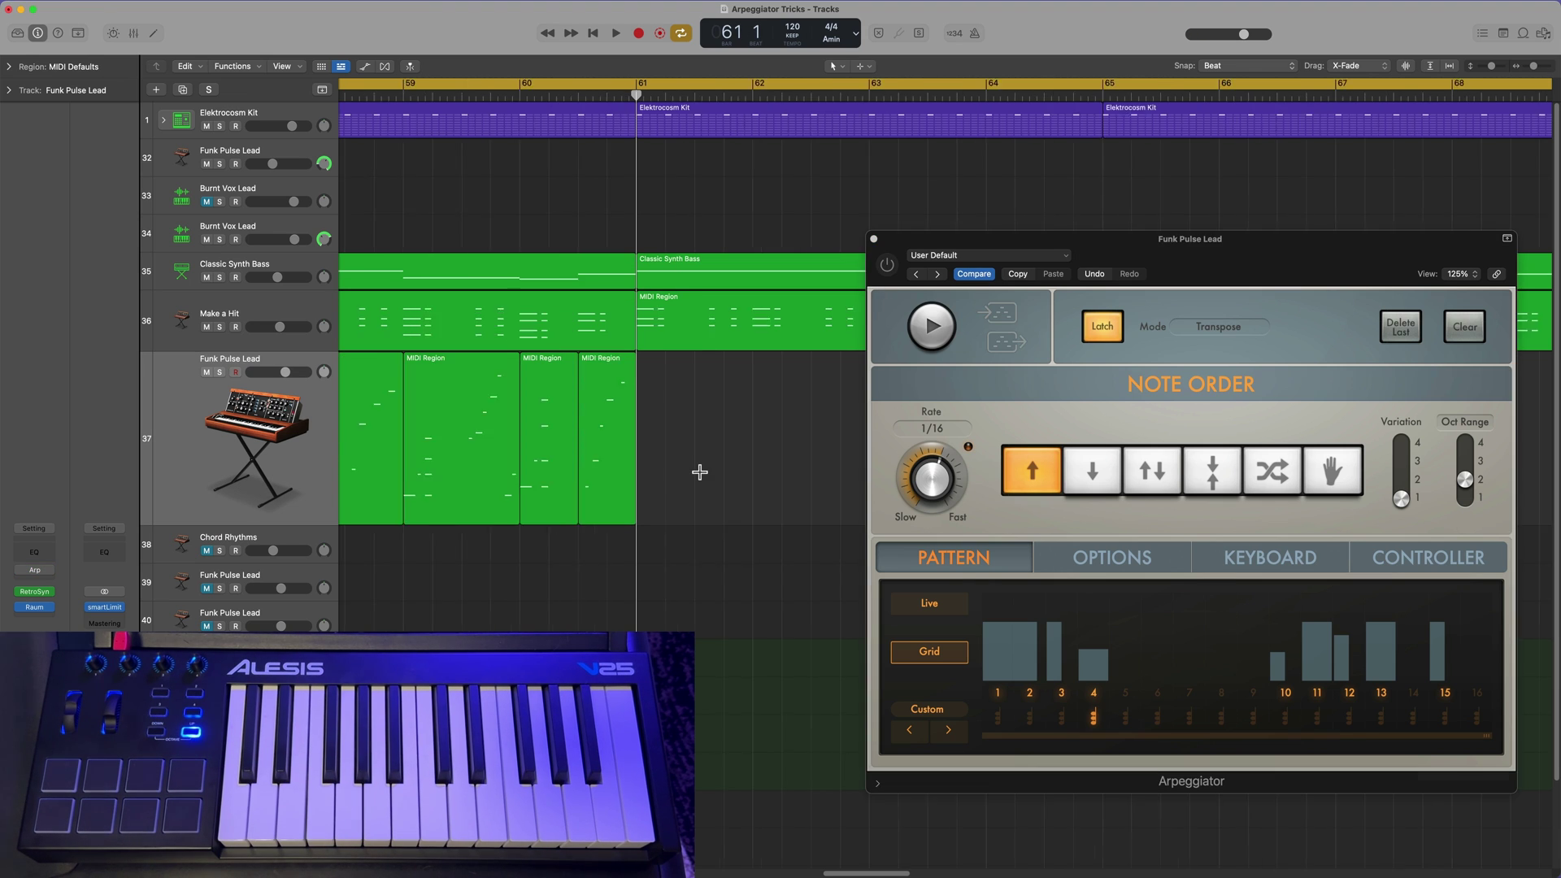
key("super+Left")
Step: Join the five Funk Pulse Lead regions into one and open it in the Piano Roll
left_click_drag(736, 417, 443, 449)
key("super+j")
double_click(526, 449)
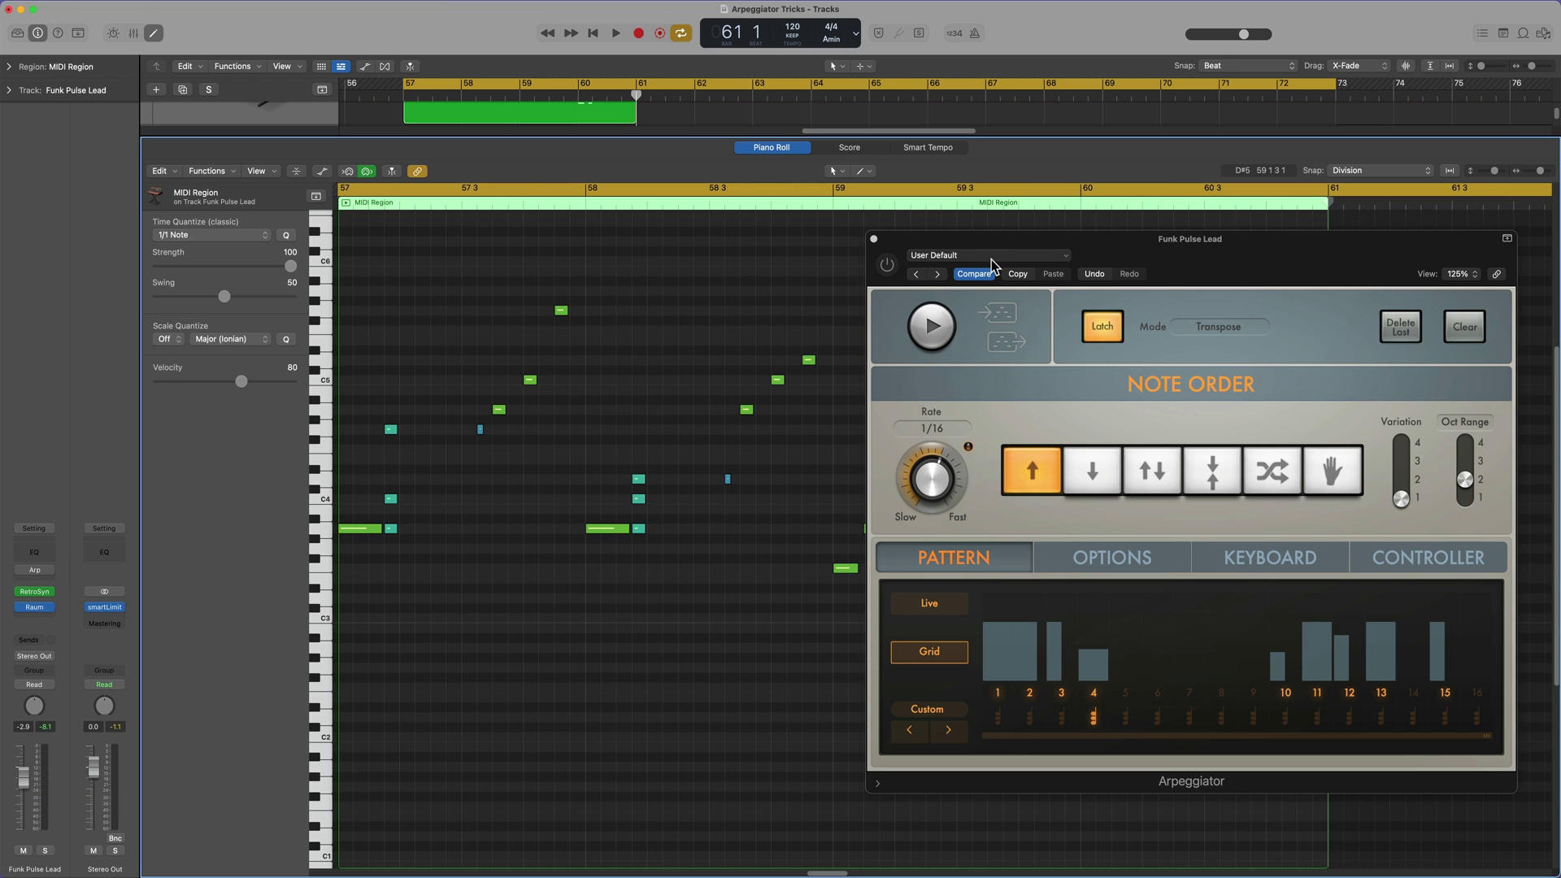
left_click(873, 239)
Step: Play the joined region back, then set all 40 notes' velocity to 54
scroll(641, 667, "left", 2)
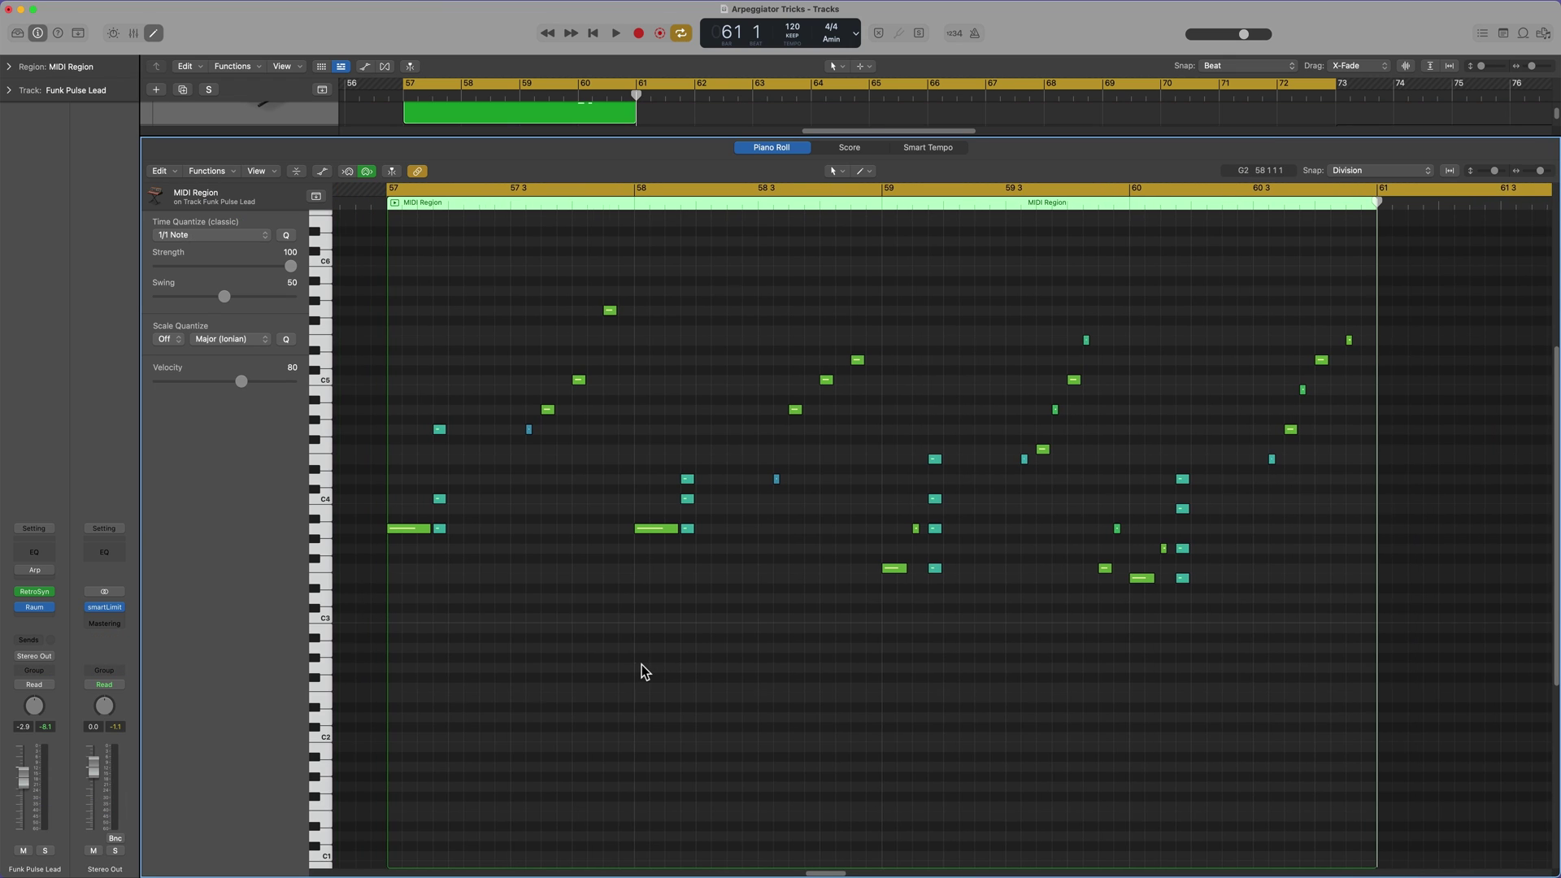
key("space")
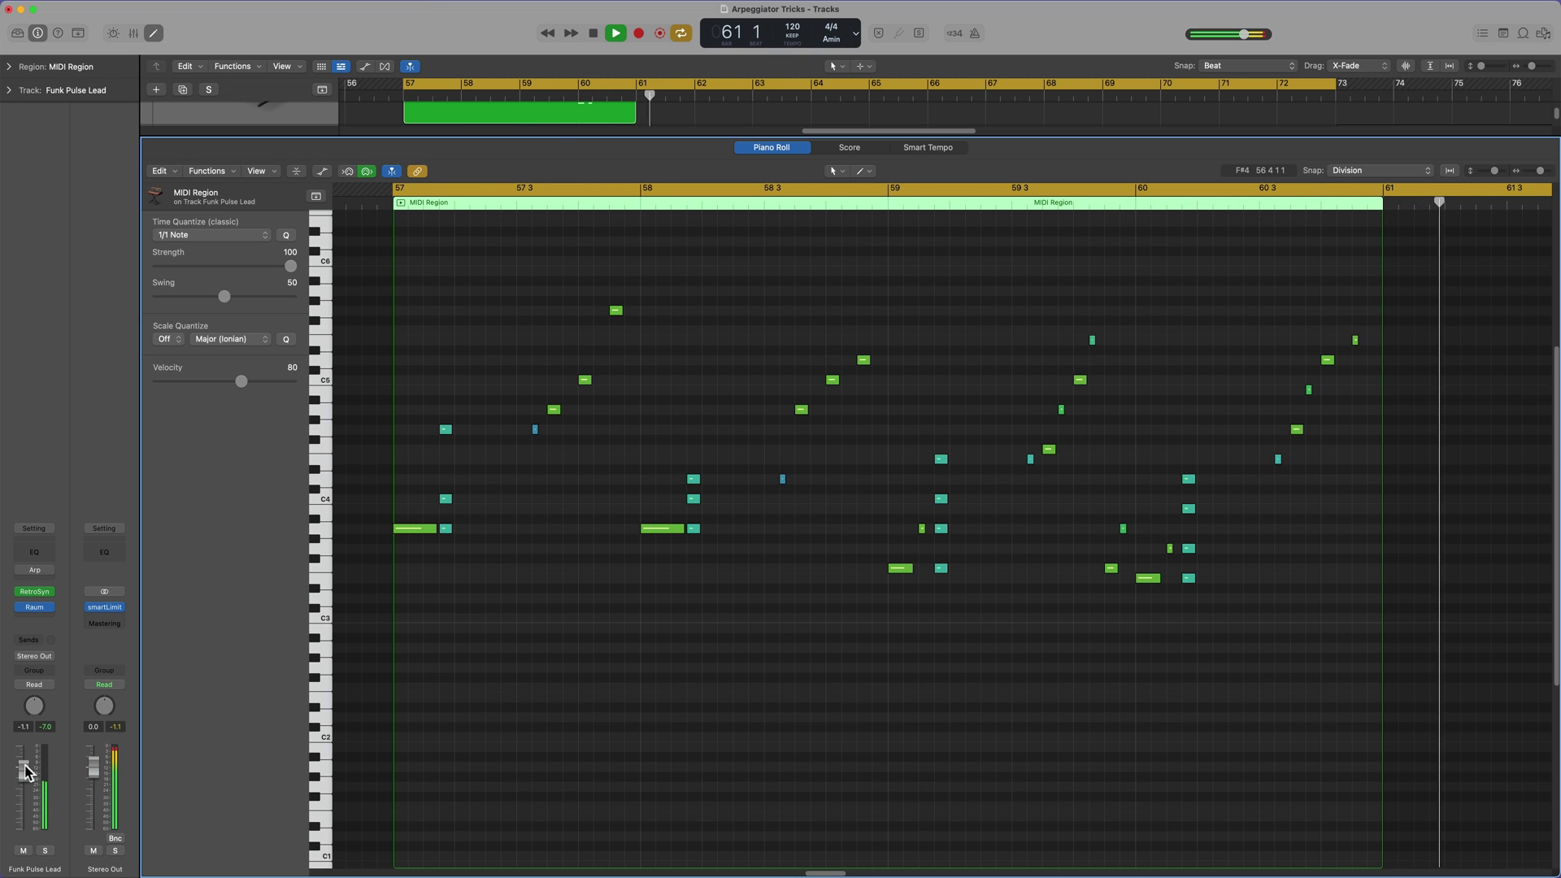
key("space")
key("super+a")
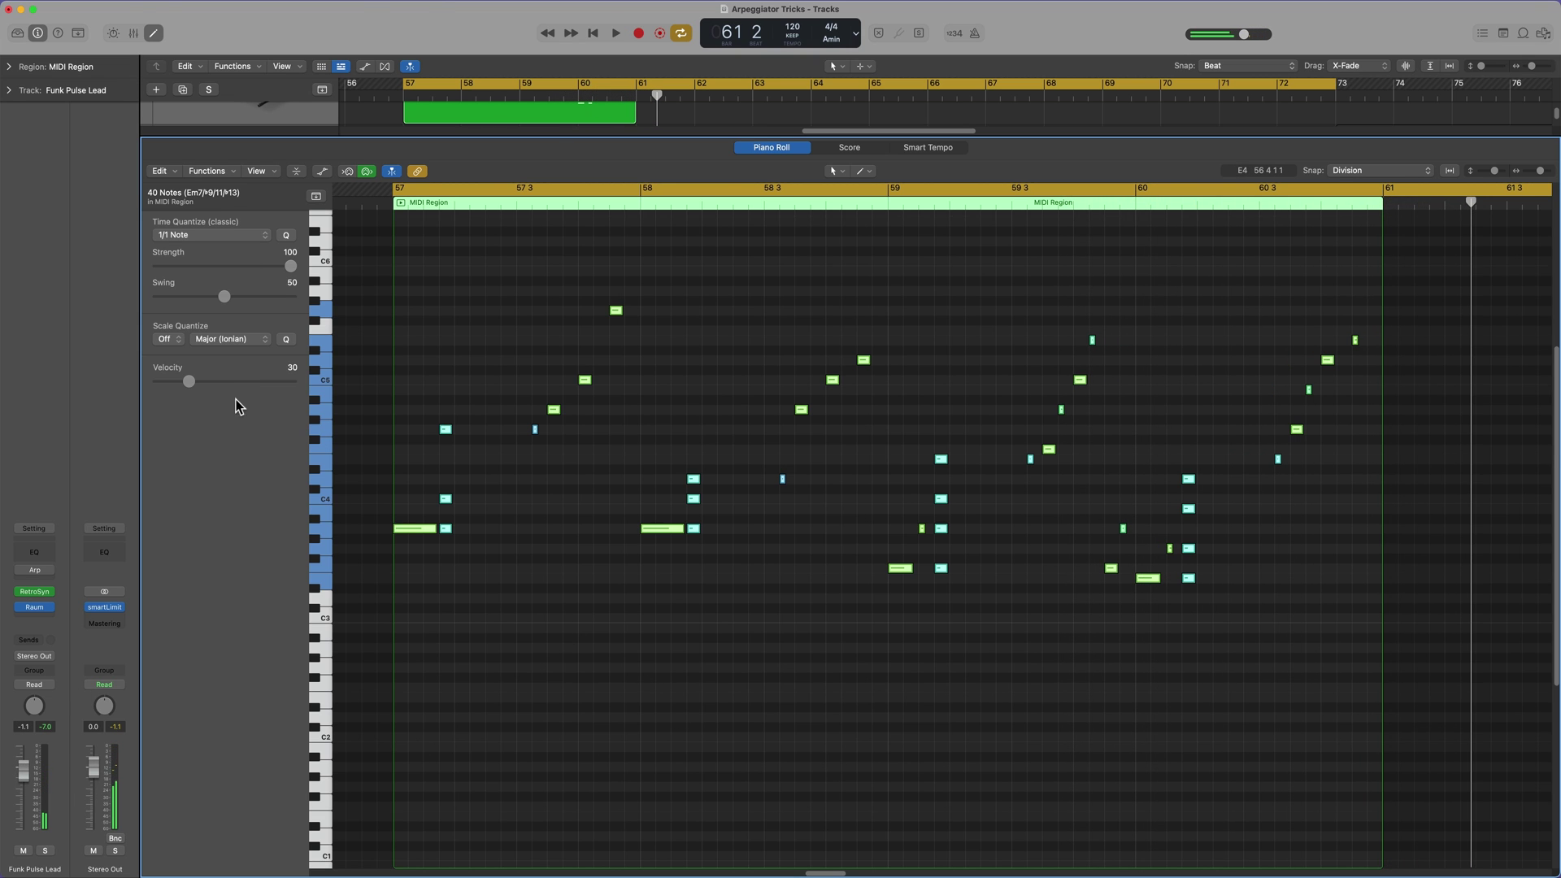
left_click_drag(192, 377, 213, 379)
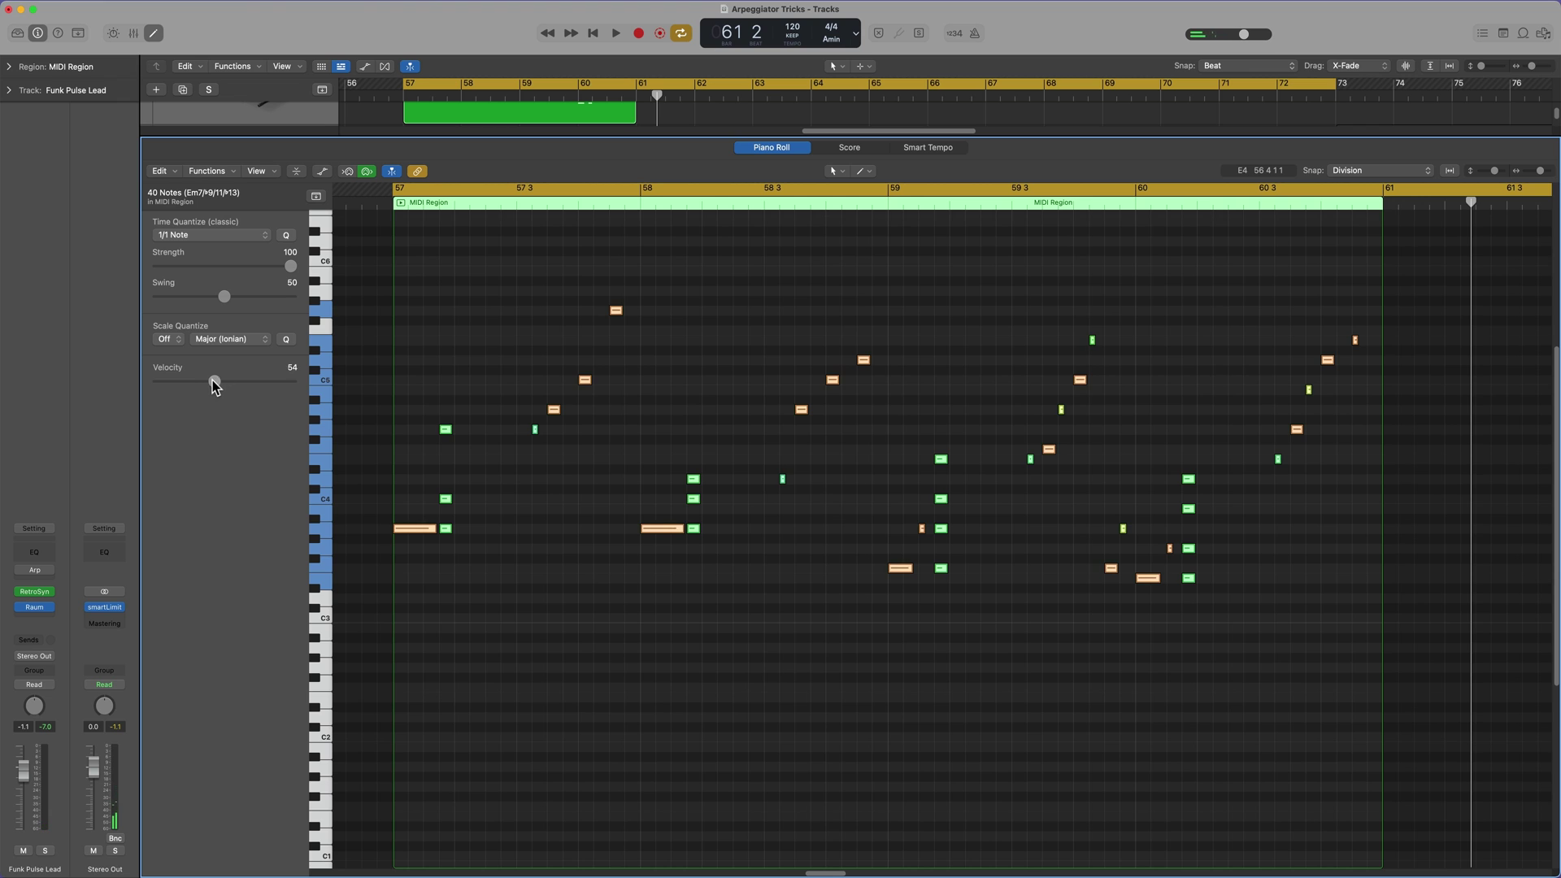
left_click(620, 655)
Step: Repeat the joined Funk Pulse Lead region through bar 73 and play from bar 57 to check
key("e")
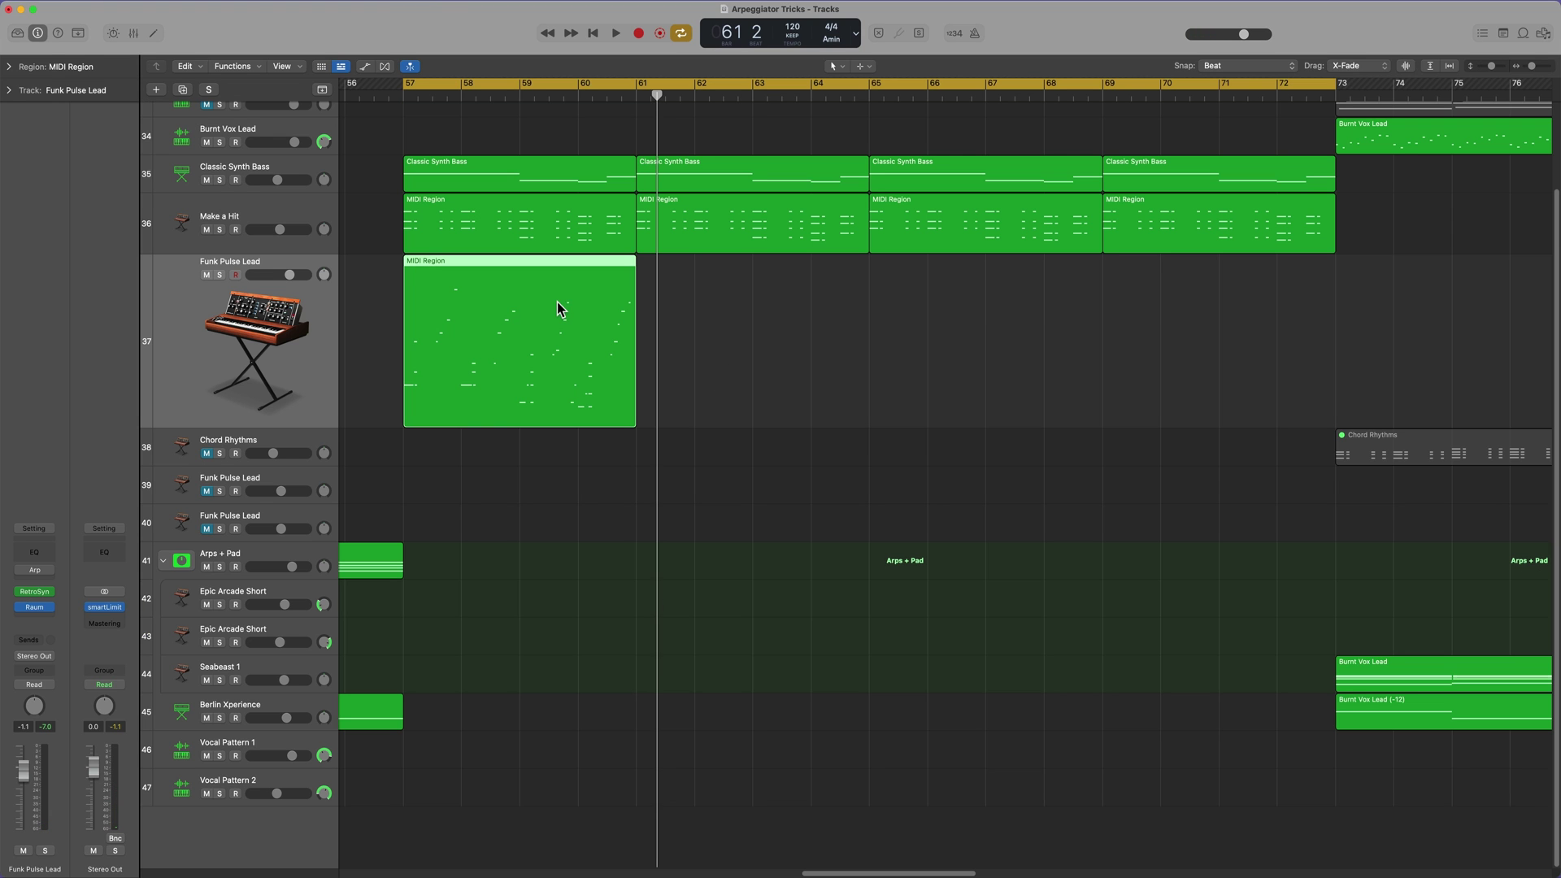
key("super+r")
key("super+r")
key("super+r")
left_click(615, 514)
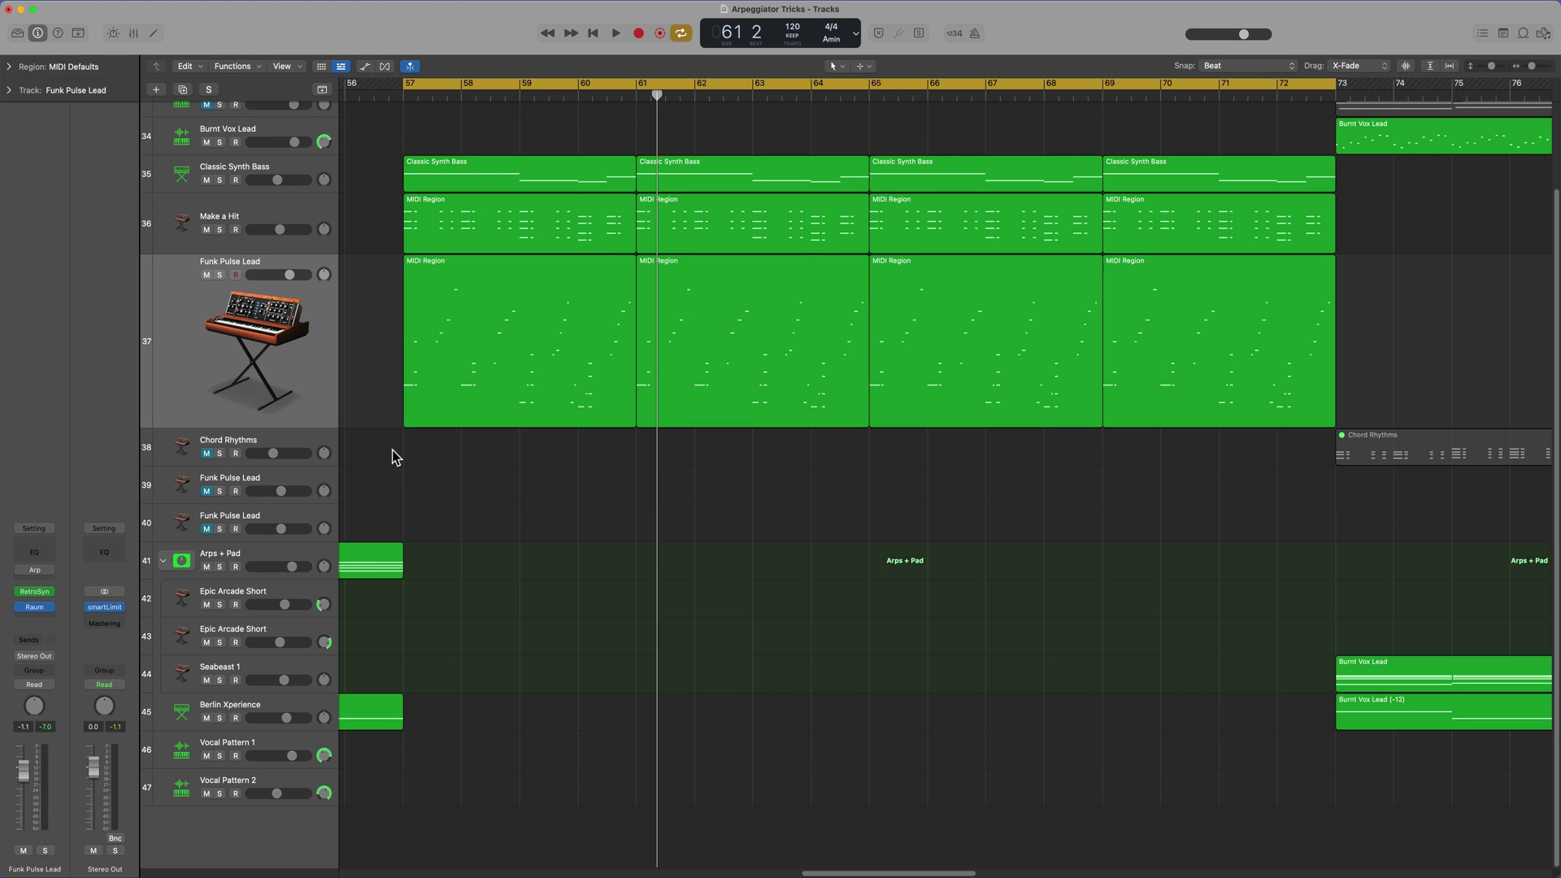
key("space")
left_click_drag(567, 482, 1008, 482)
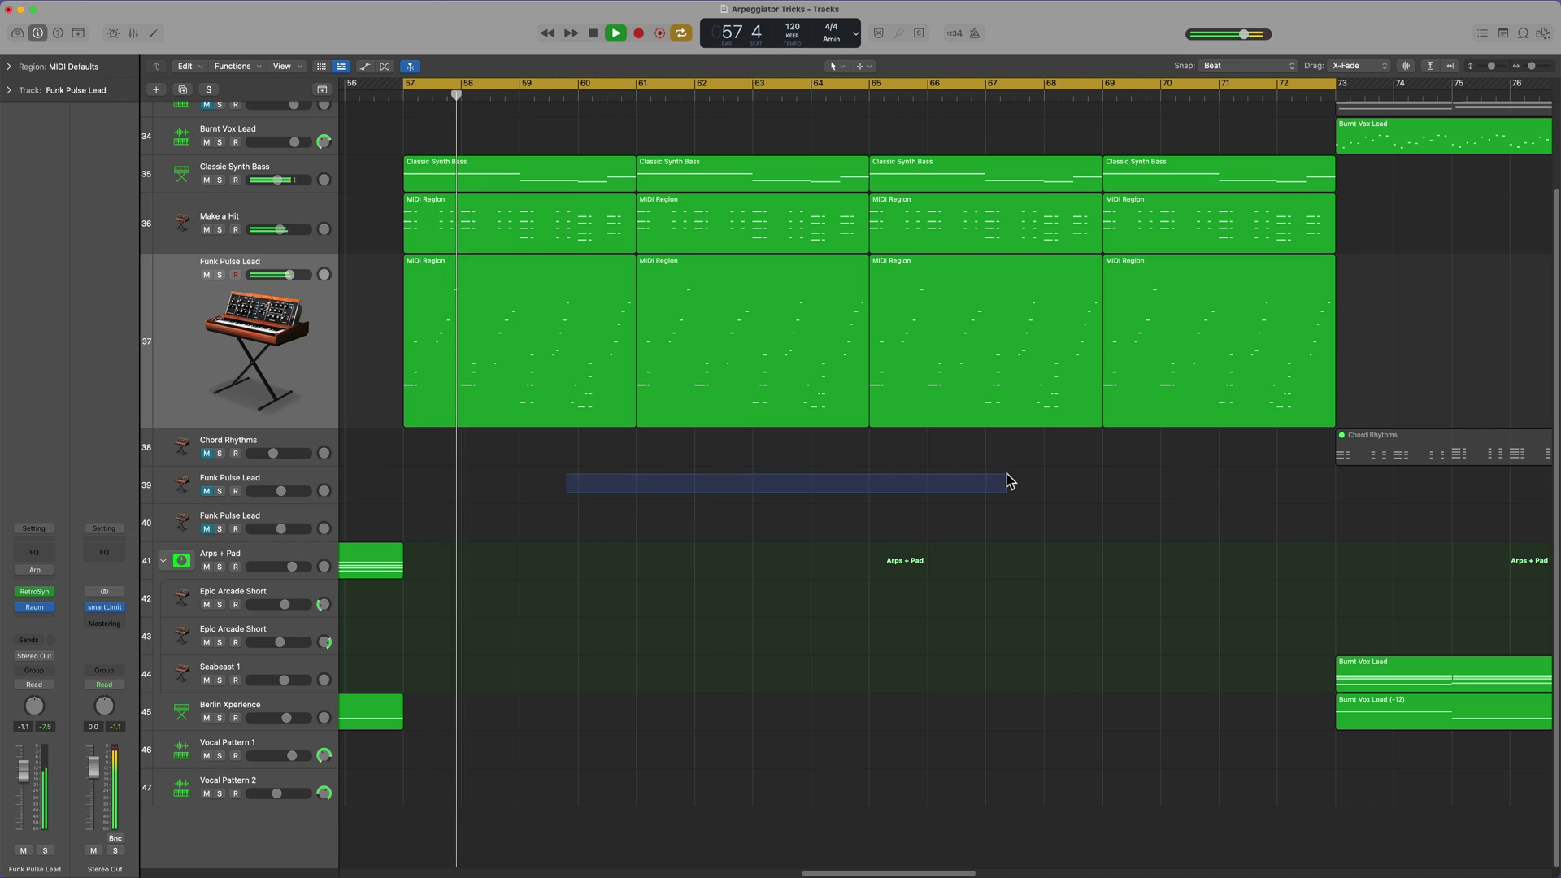
left_click(465, 374)
key("e")
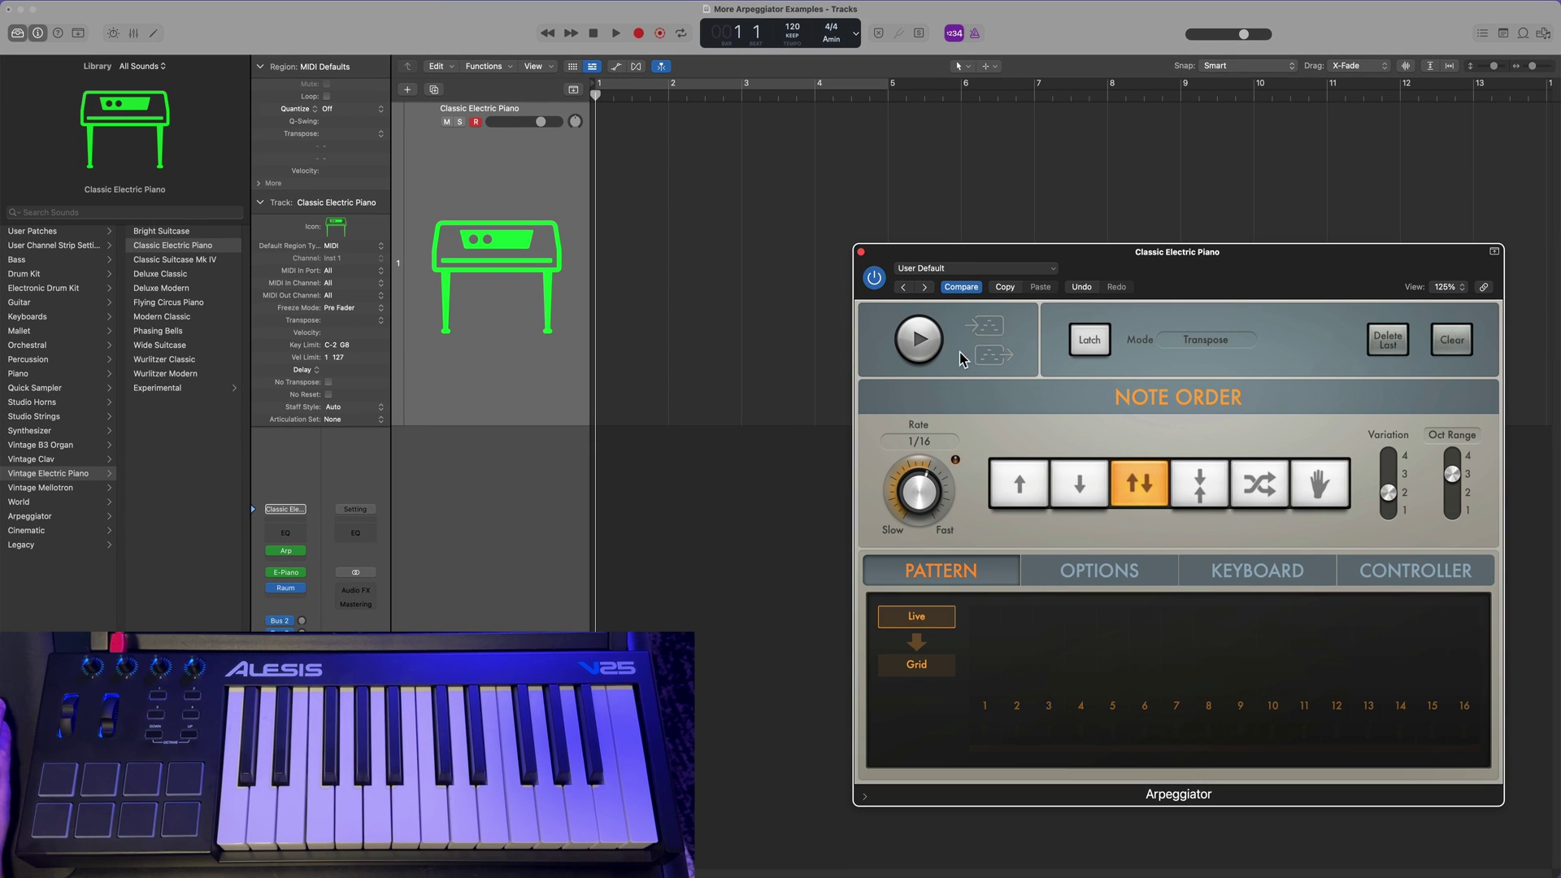
Step: Play a latched arpeggio and capture it as a region at bar 1 on Classic Electric Piano
left_click(918, 339)
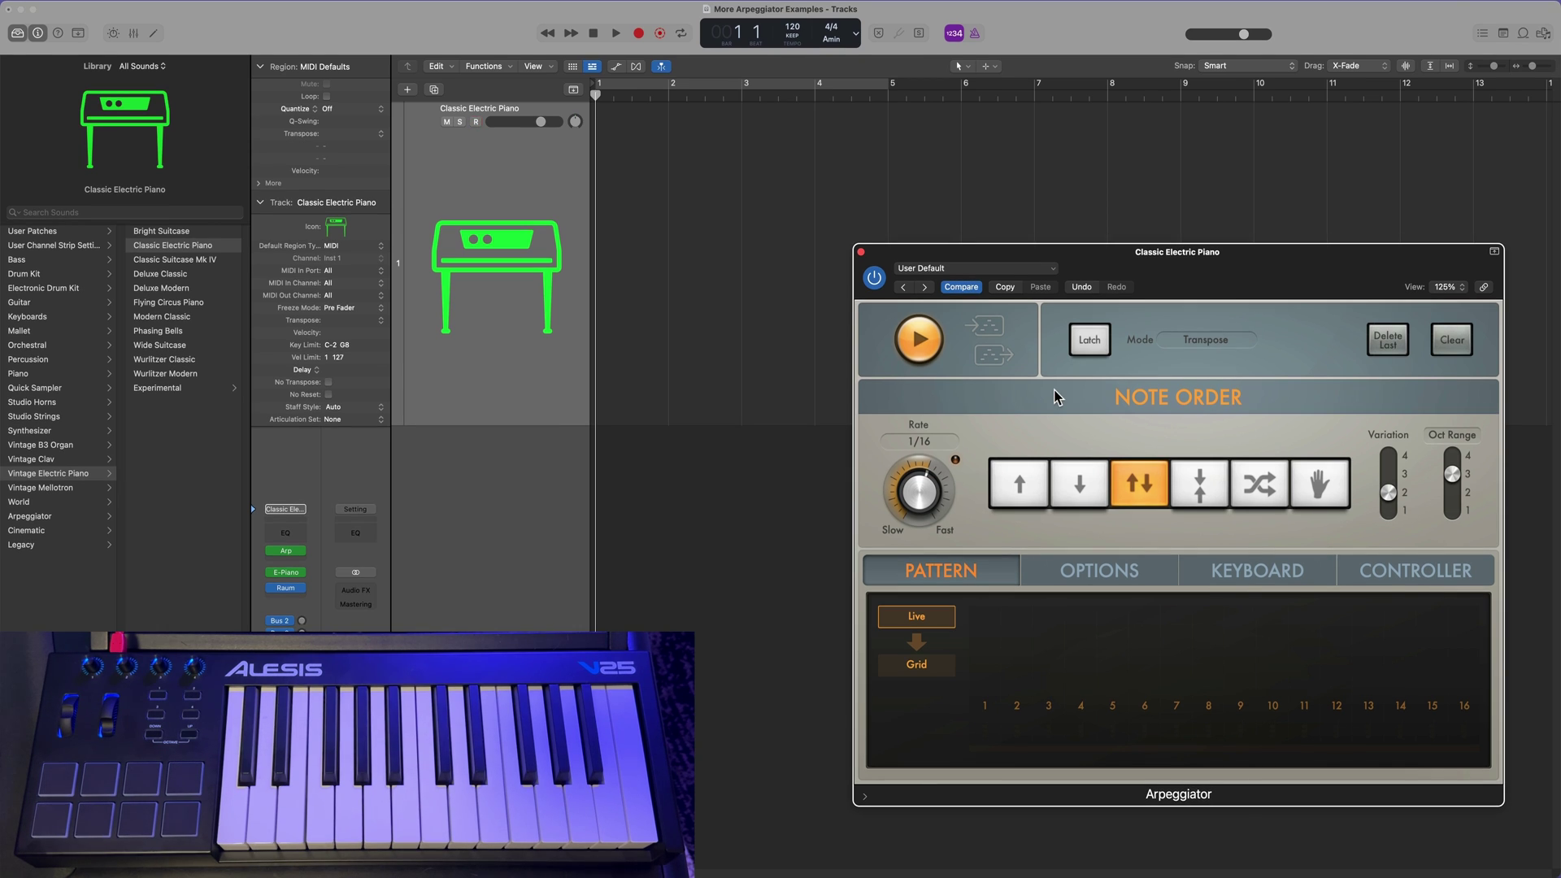
left_click(1093, 353)
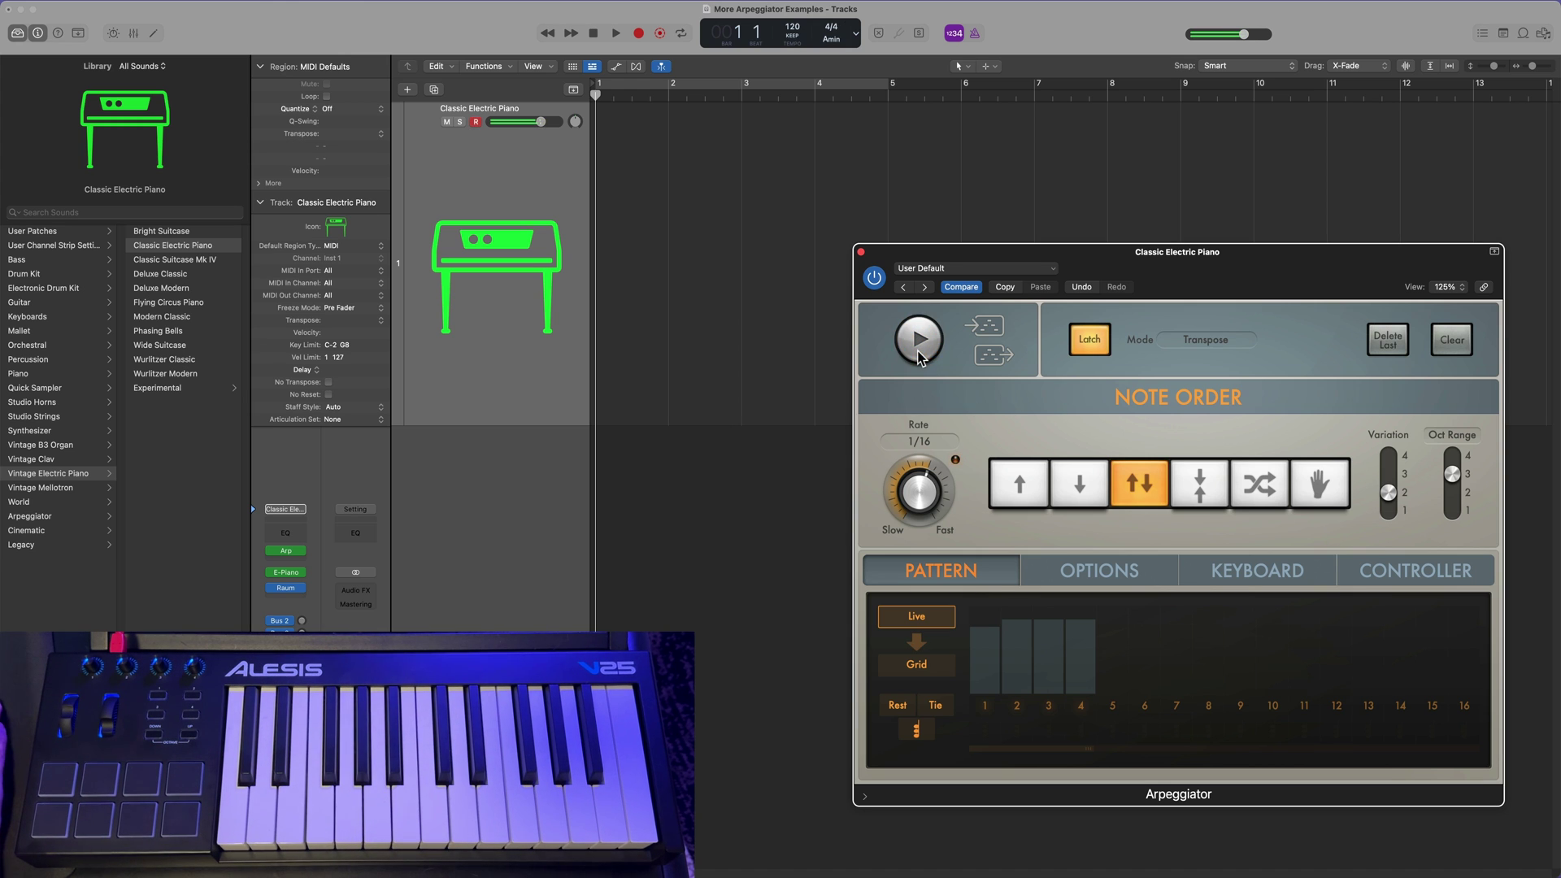
left_click_drag(984, 334, 605, 201)
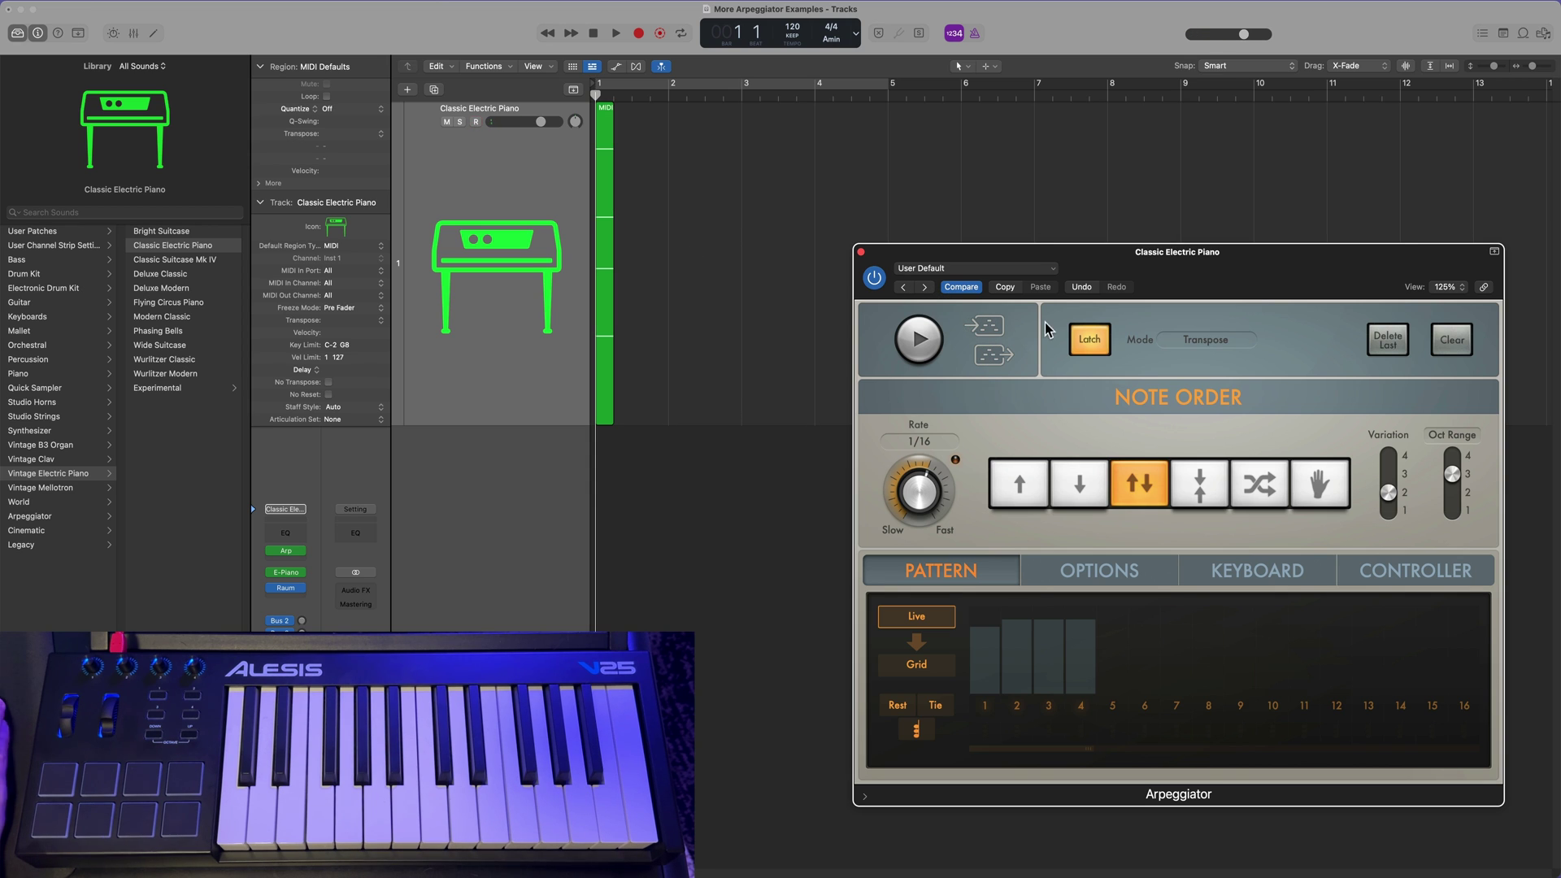
Step: Check the bar-1 region's four notes, then set the playhead to bar 3
double_click(610, 226)
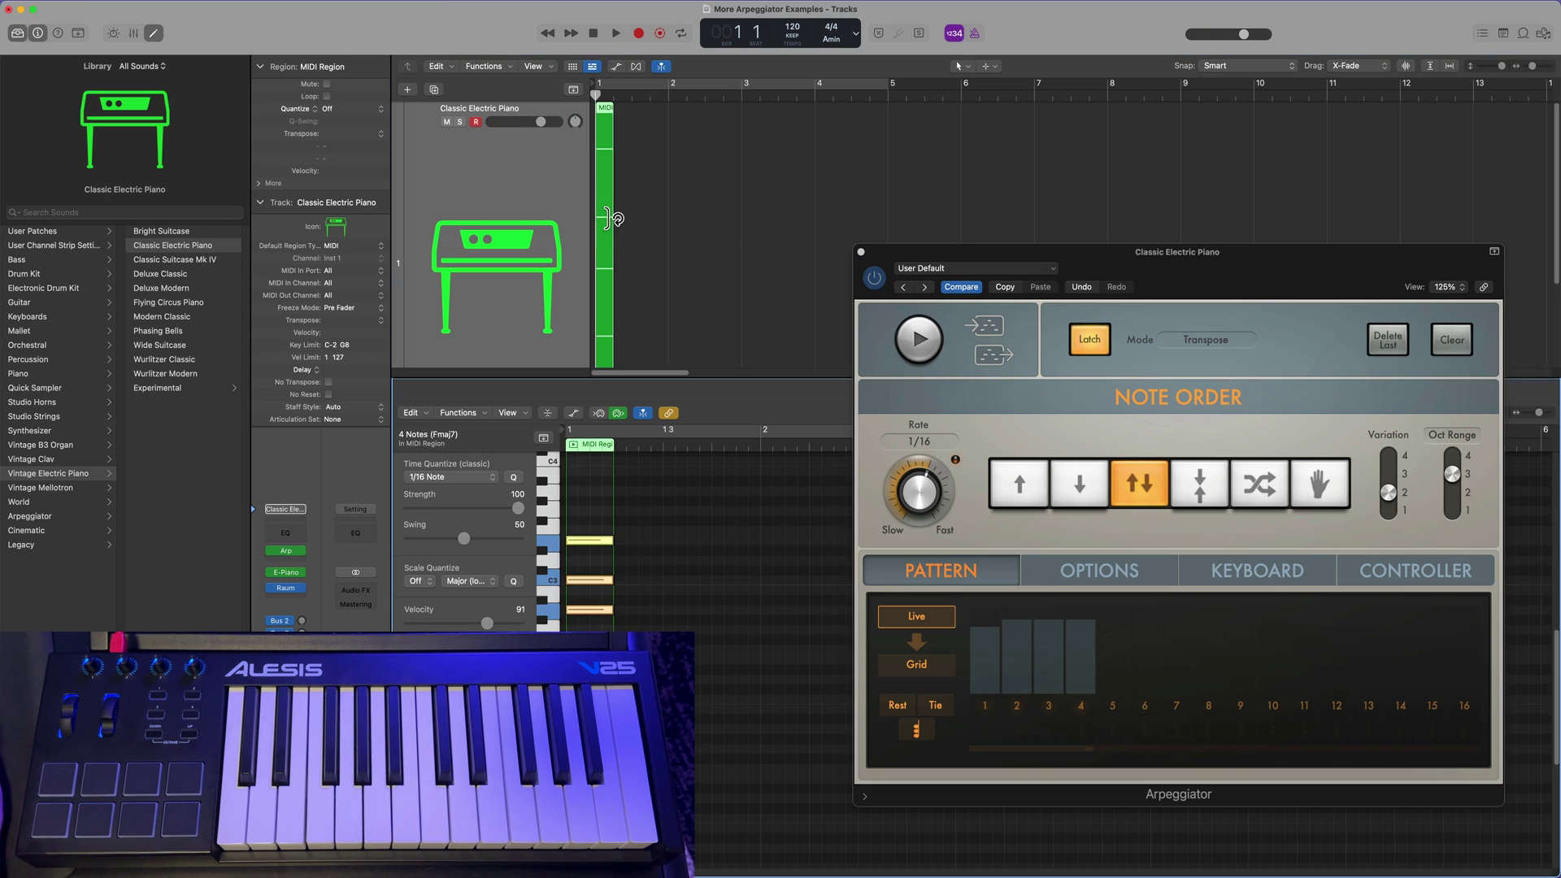
left_click(733, 247)
key("e")
left_click(740, 95)
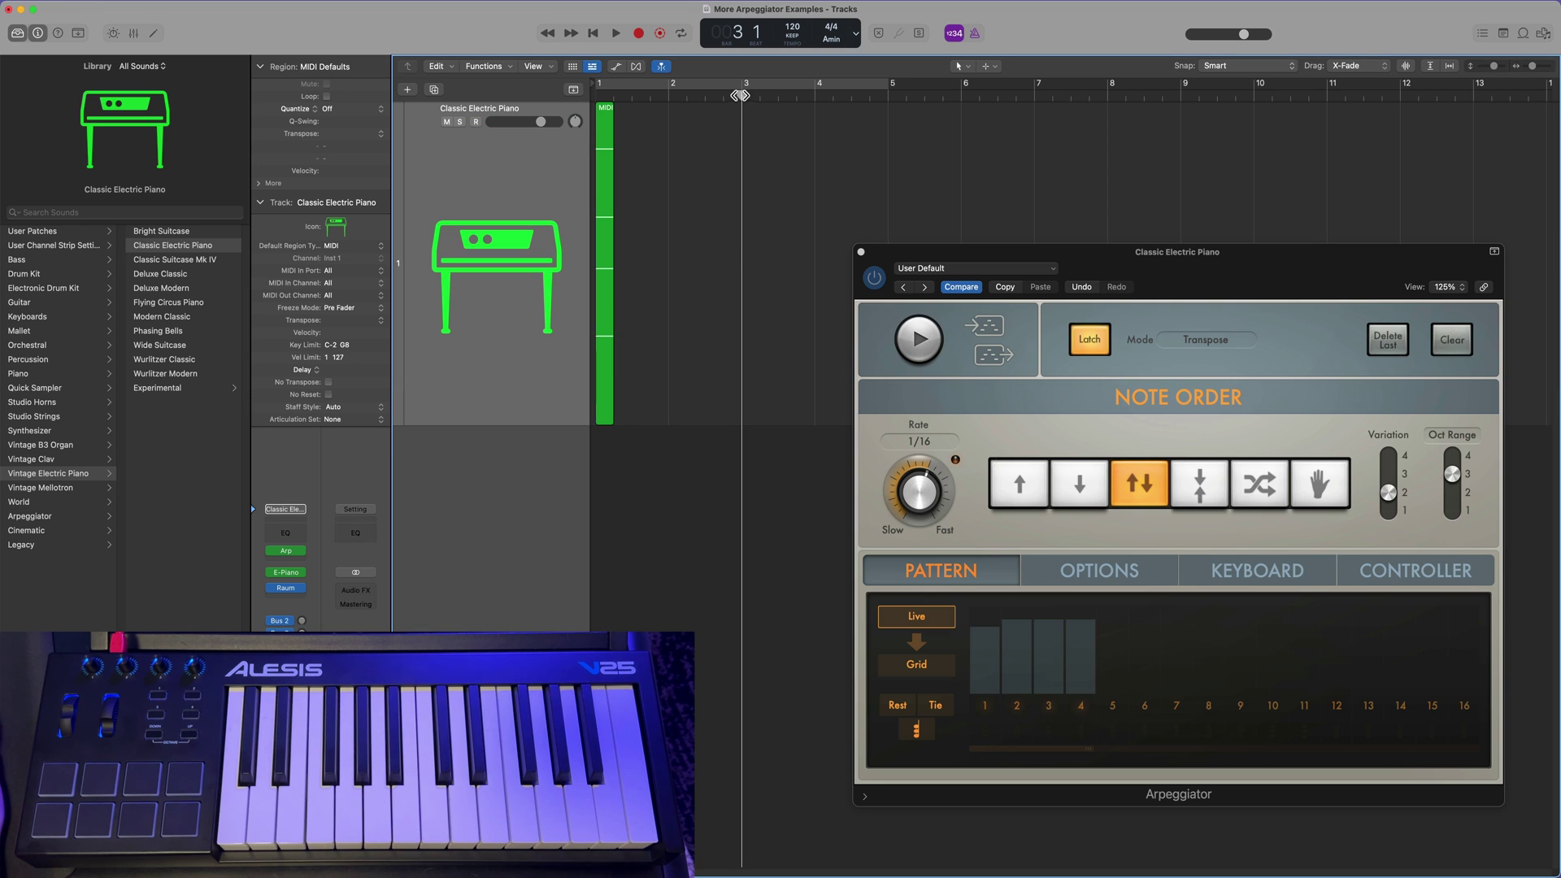
key("super+z")
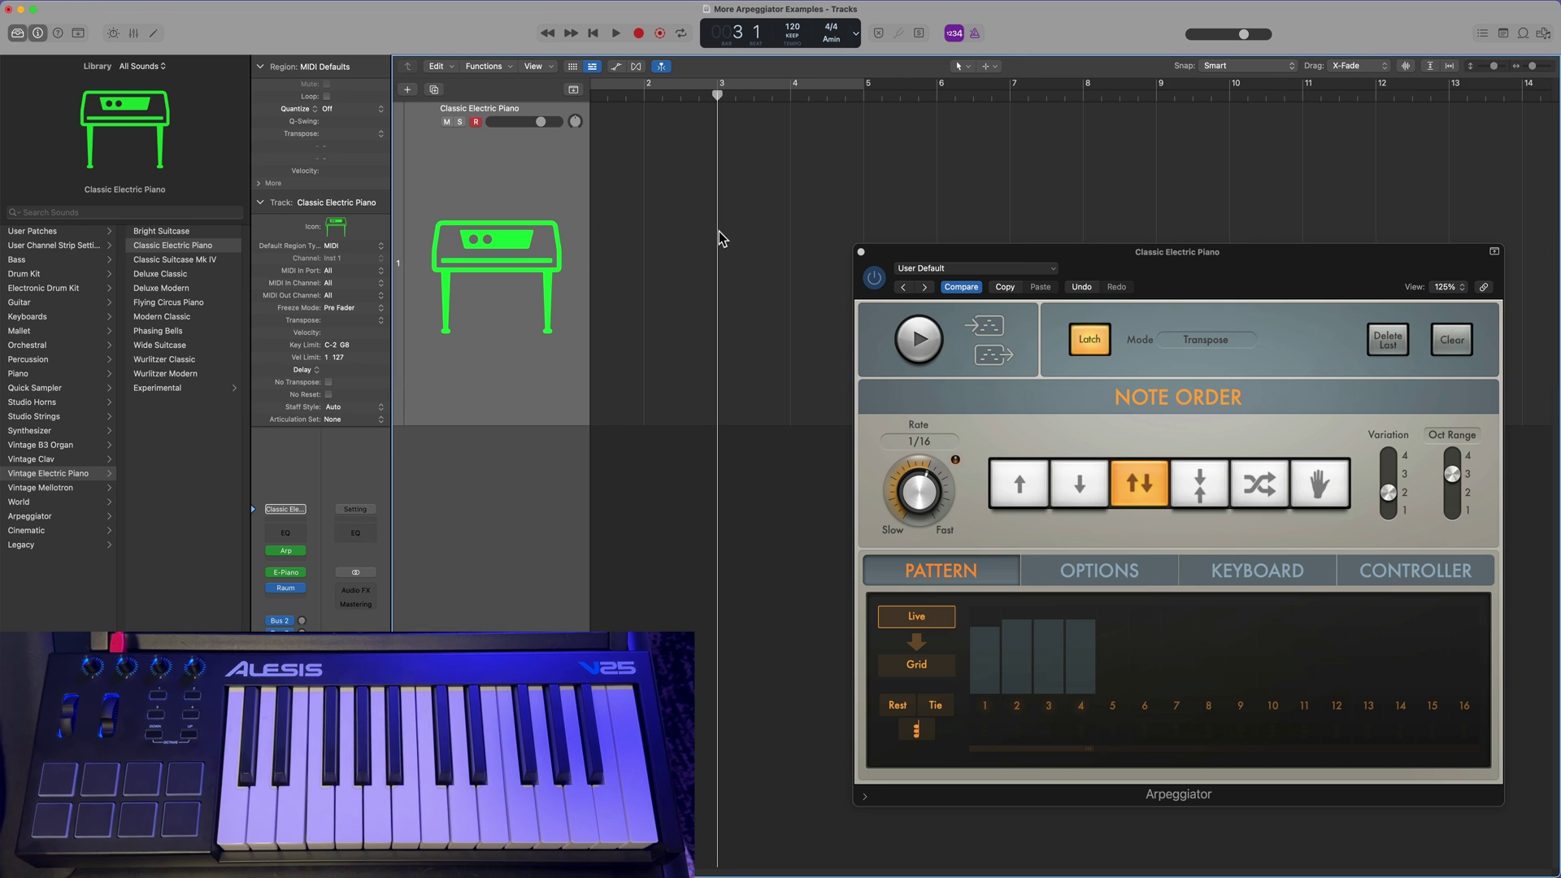
Step: Clear the pattern, play a new arpeggio, and capture it as a region at bar 3
left_click(1451, 342)
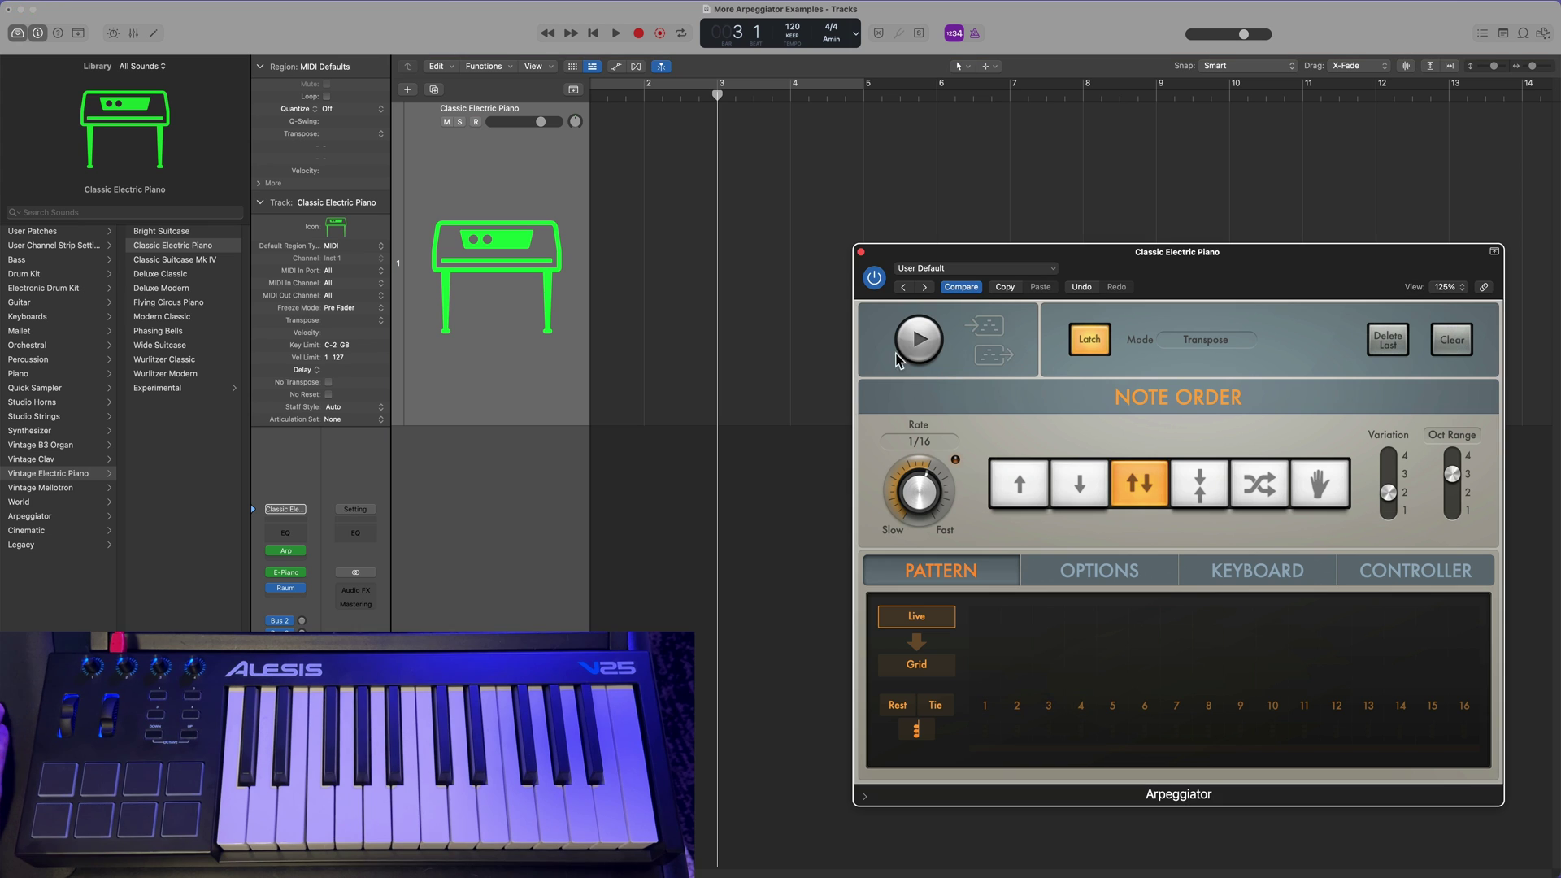
left_click(919, 341)
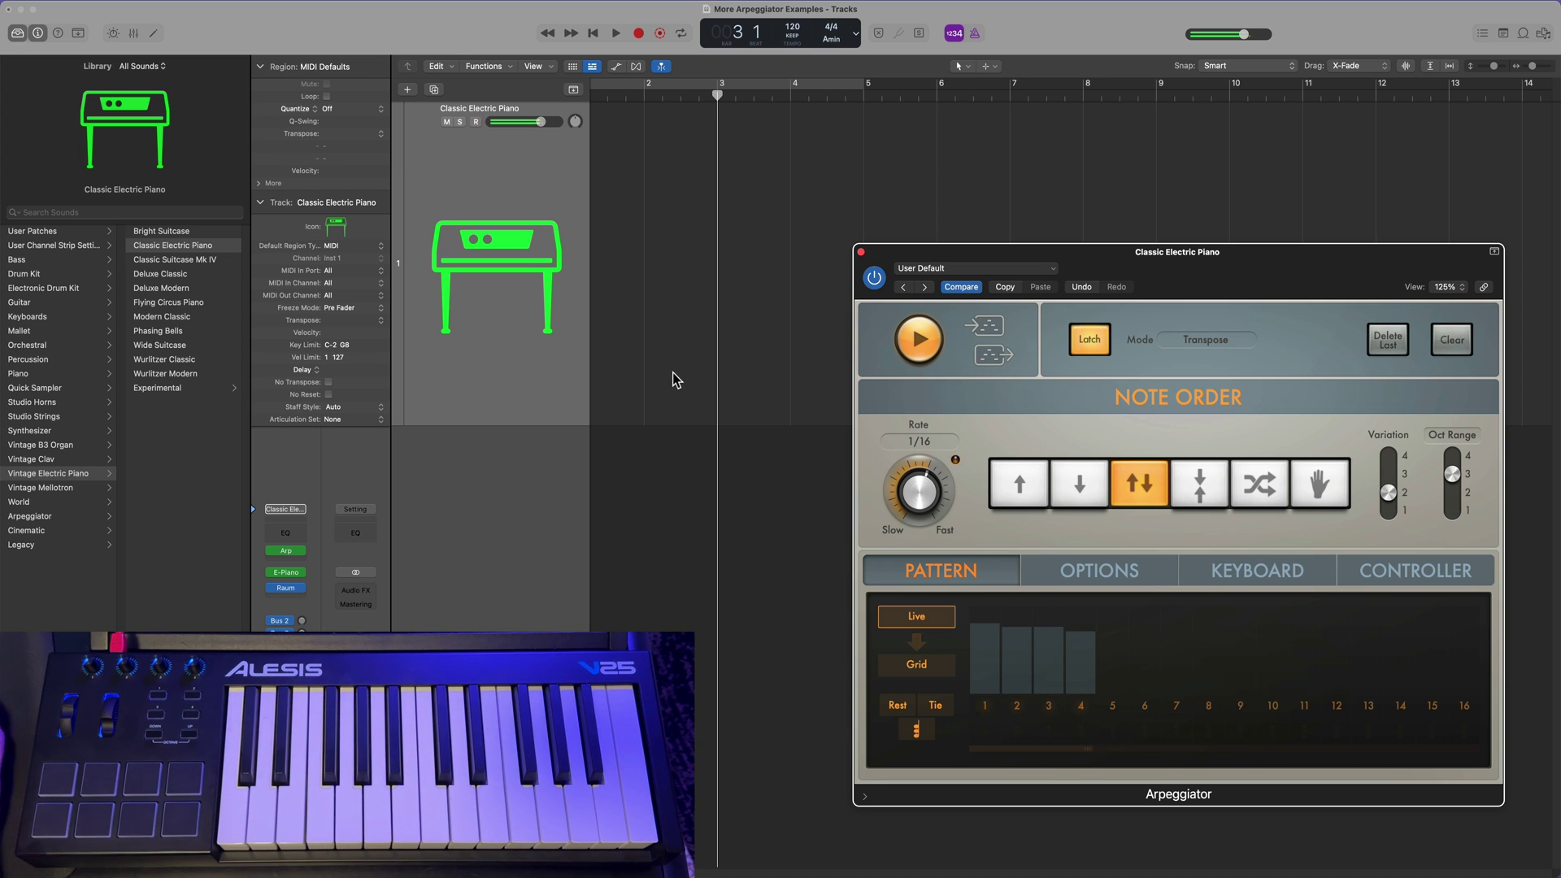
left_click(925, 351)
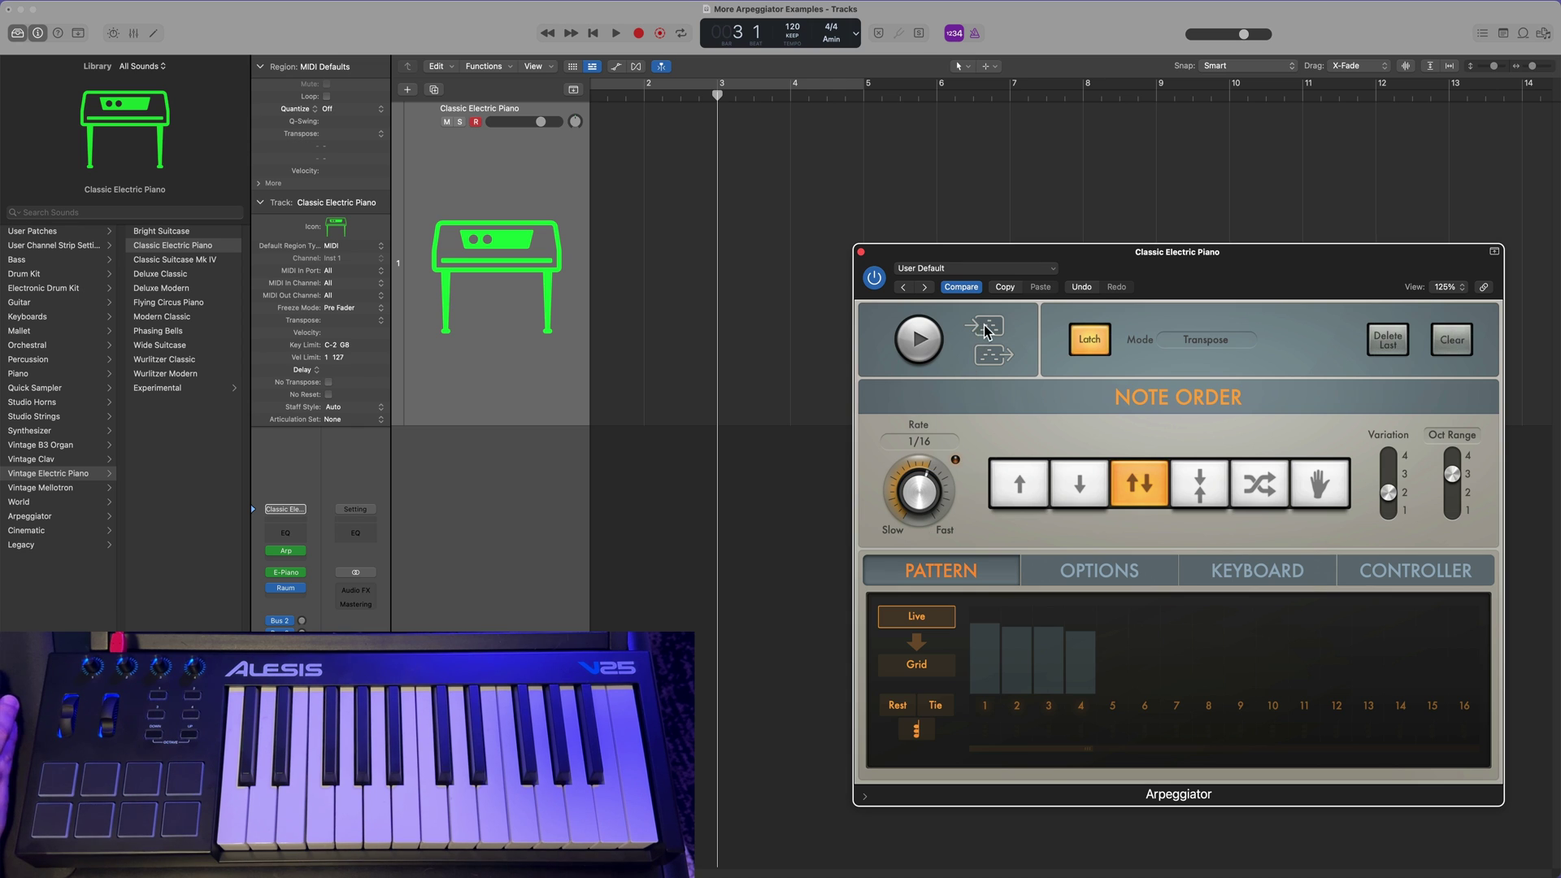
left_click_drag(984, 330, 735, 234)
Step: Capture another fresh arpeggio as a region at bar 5
scroll(801, 197, "right", 2)
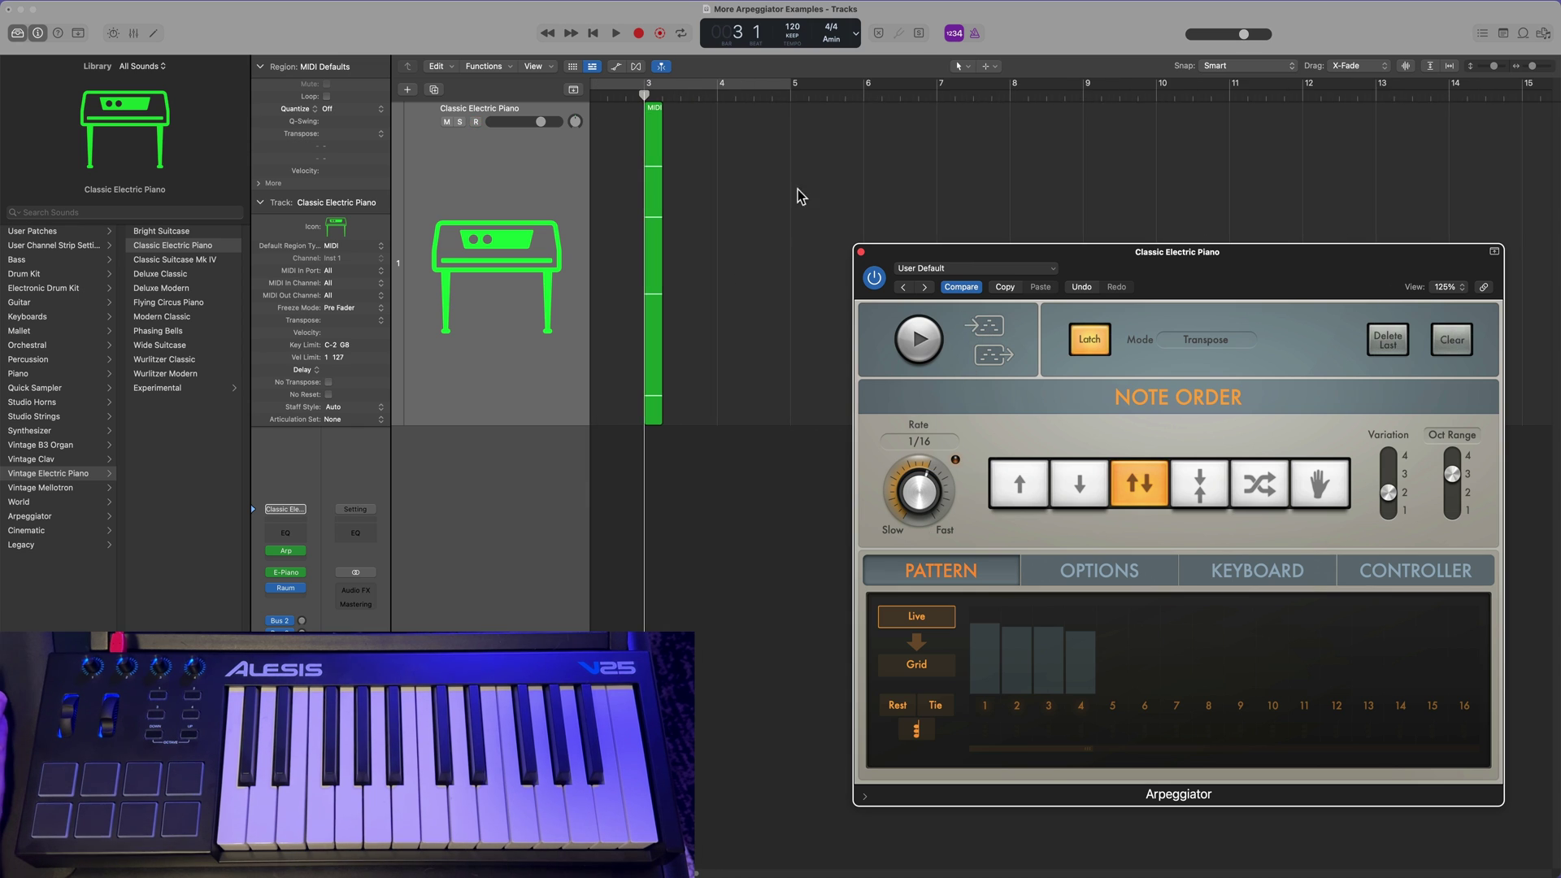
left_click(794, 104)
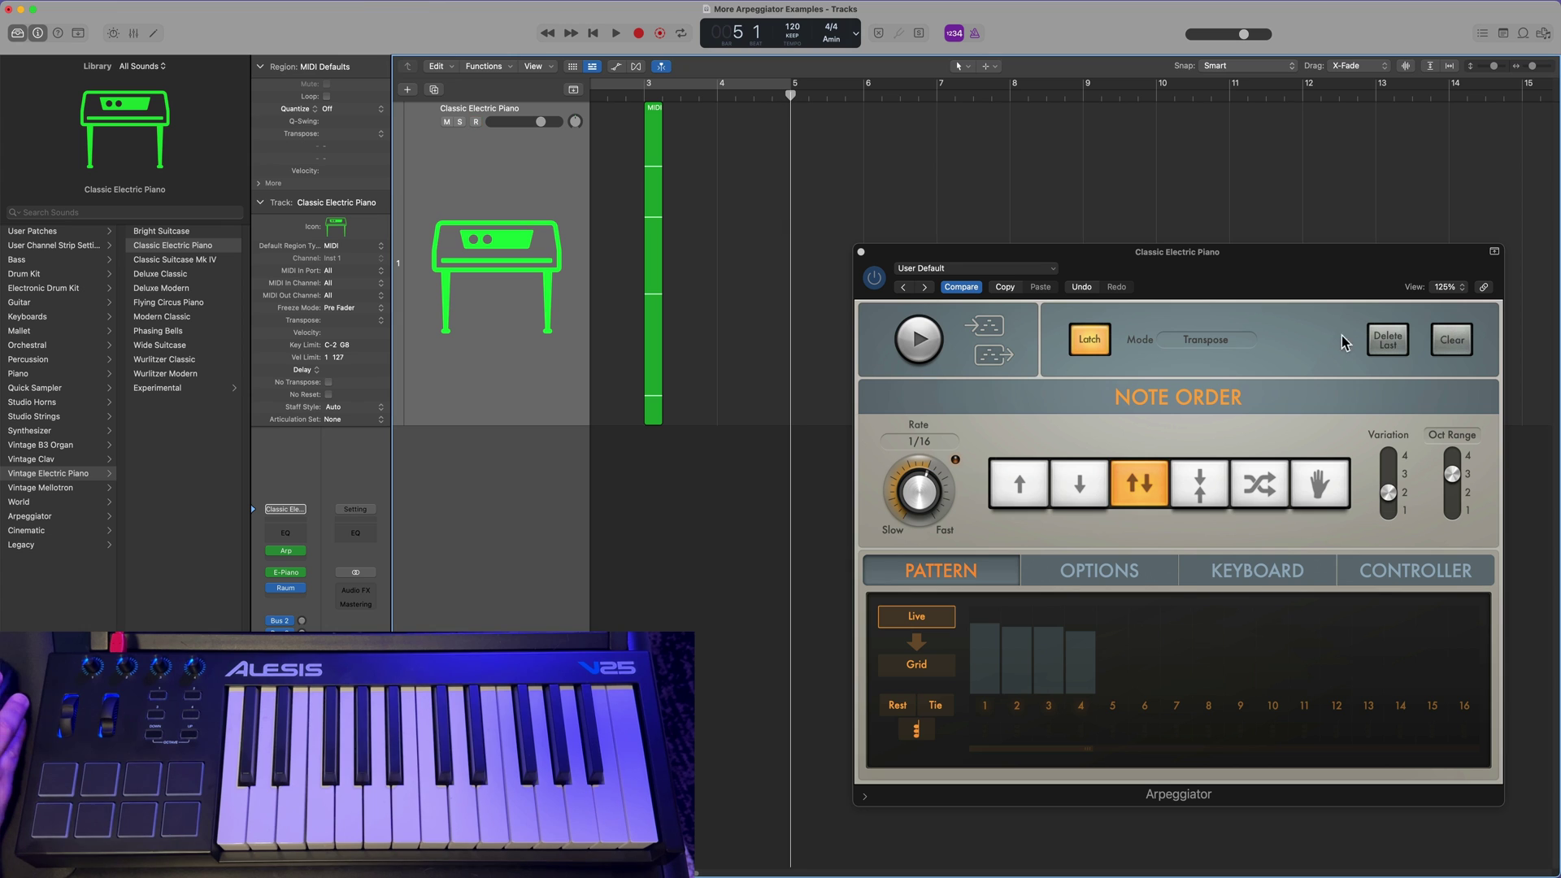
left_click(1455, 348)
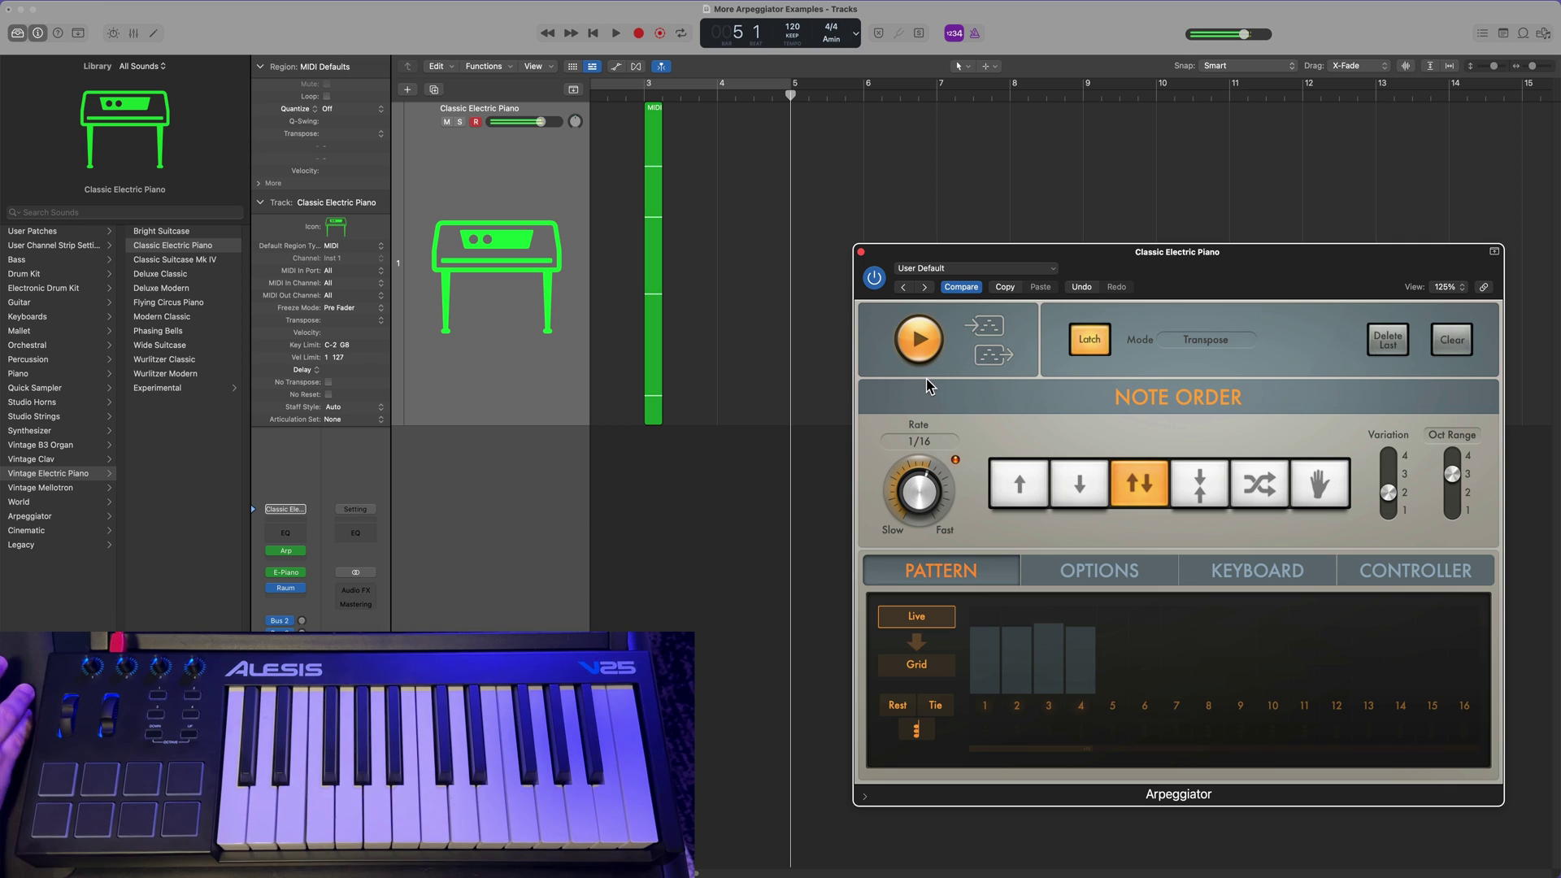
left_click(918, 340)
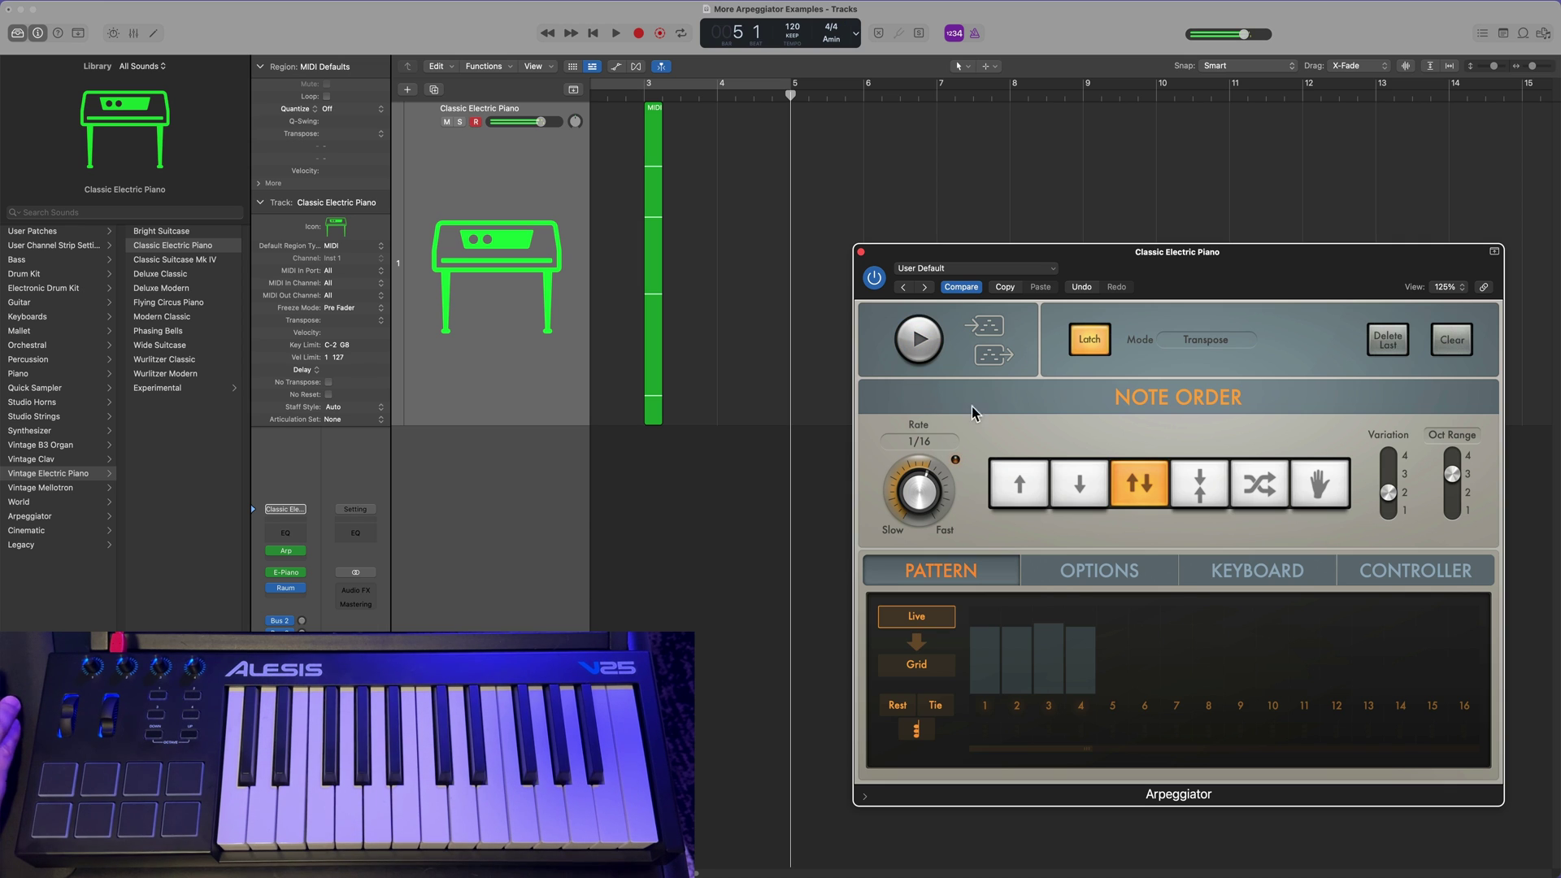
left_click_drag(990, 333, 800, 209)
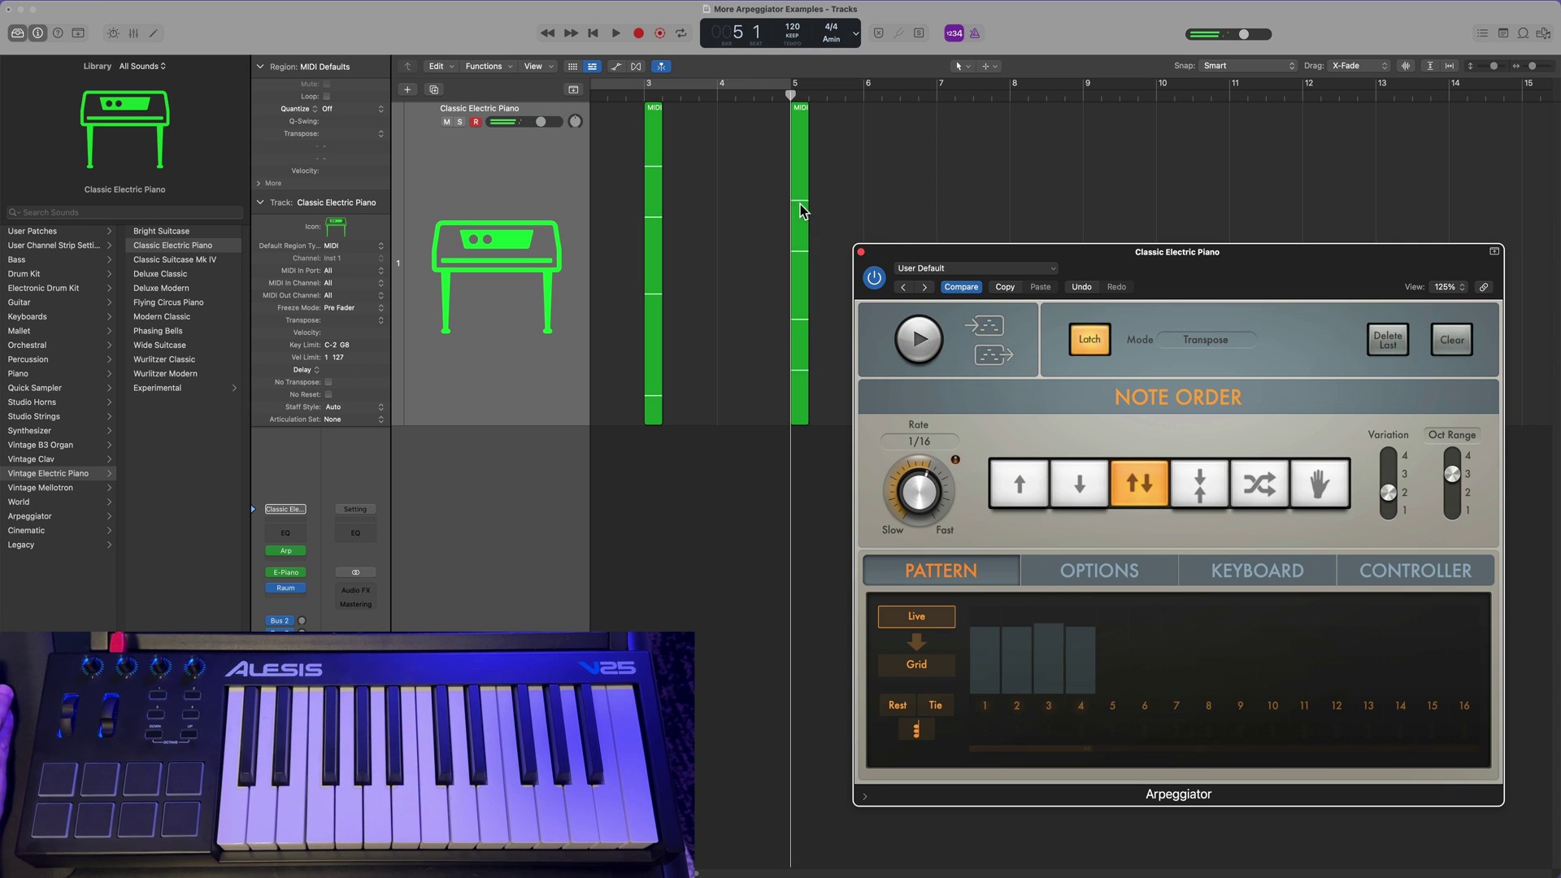
Step: Capture a final fresh arpeggio as a region at bar 7 and close the Arpeggiator
left_click(936, 94)
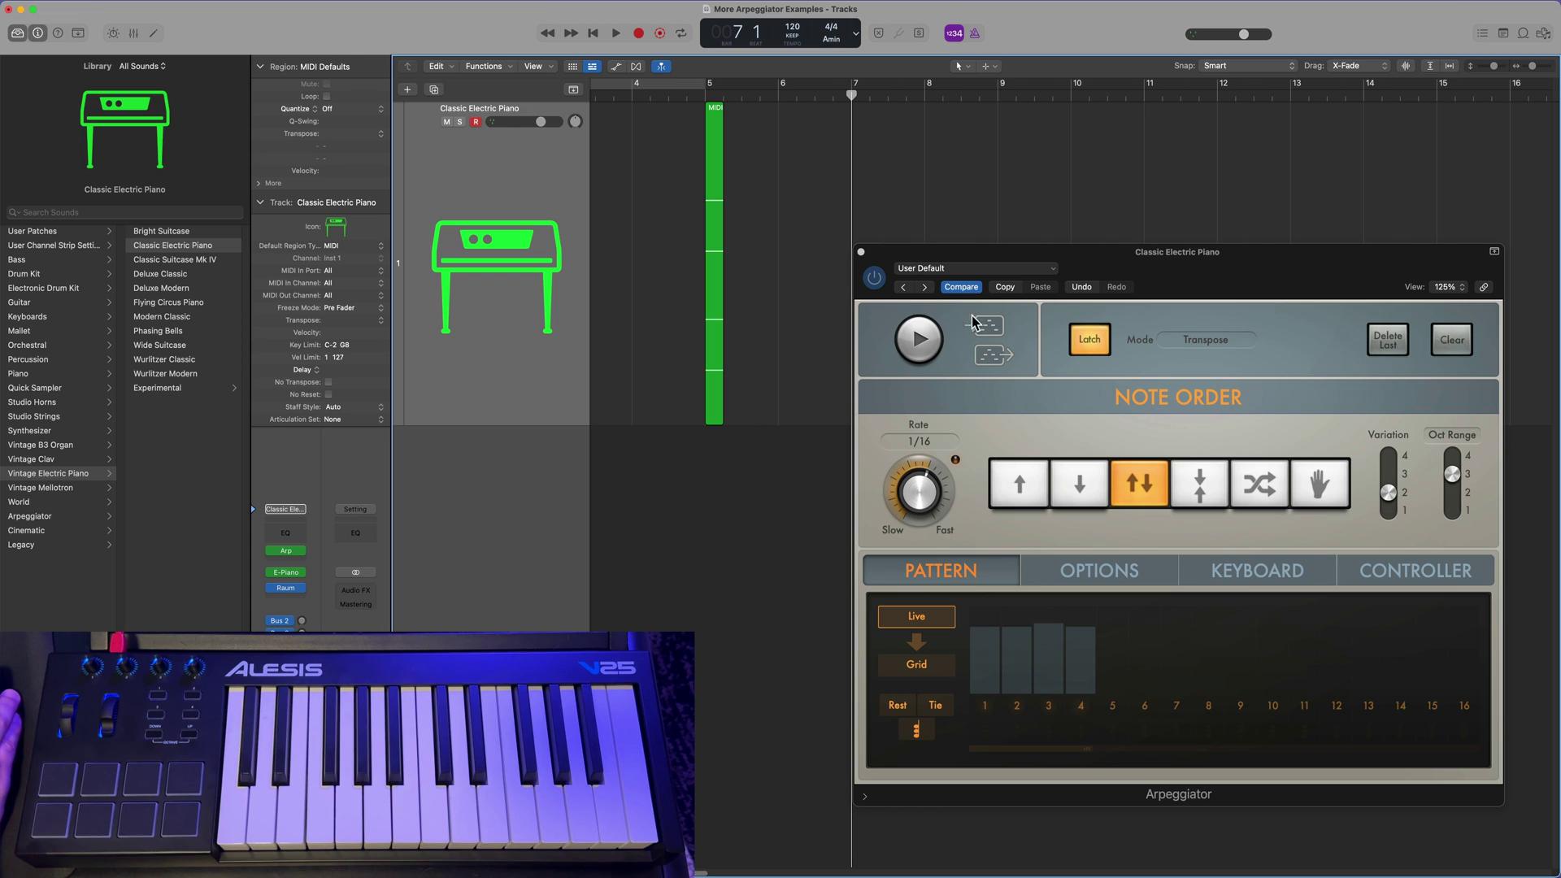
left_click(1459, 348)
left_click(931, 356)
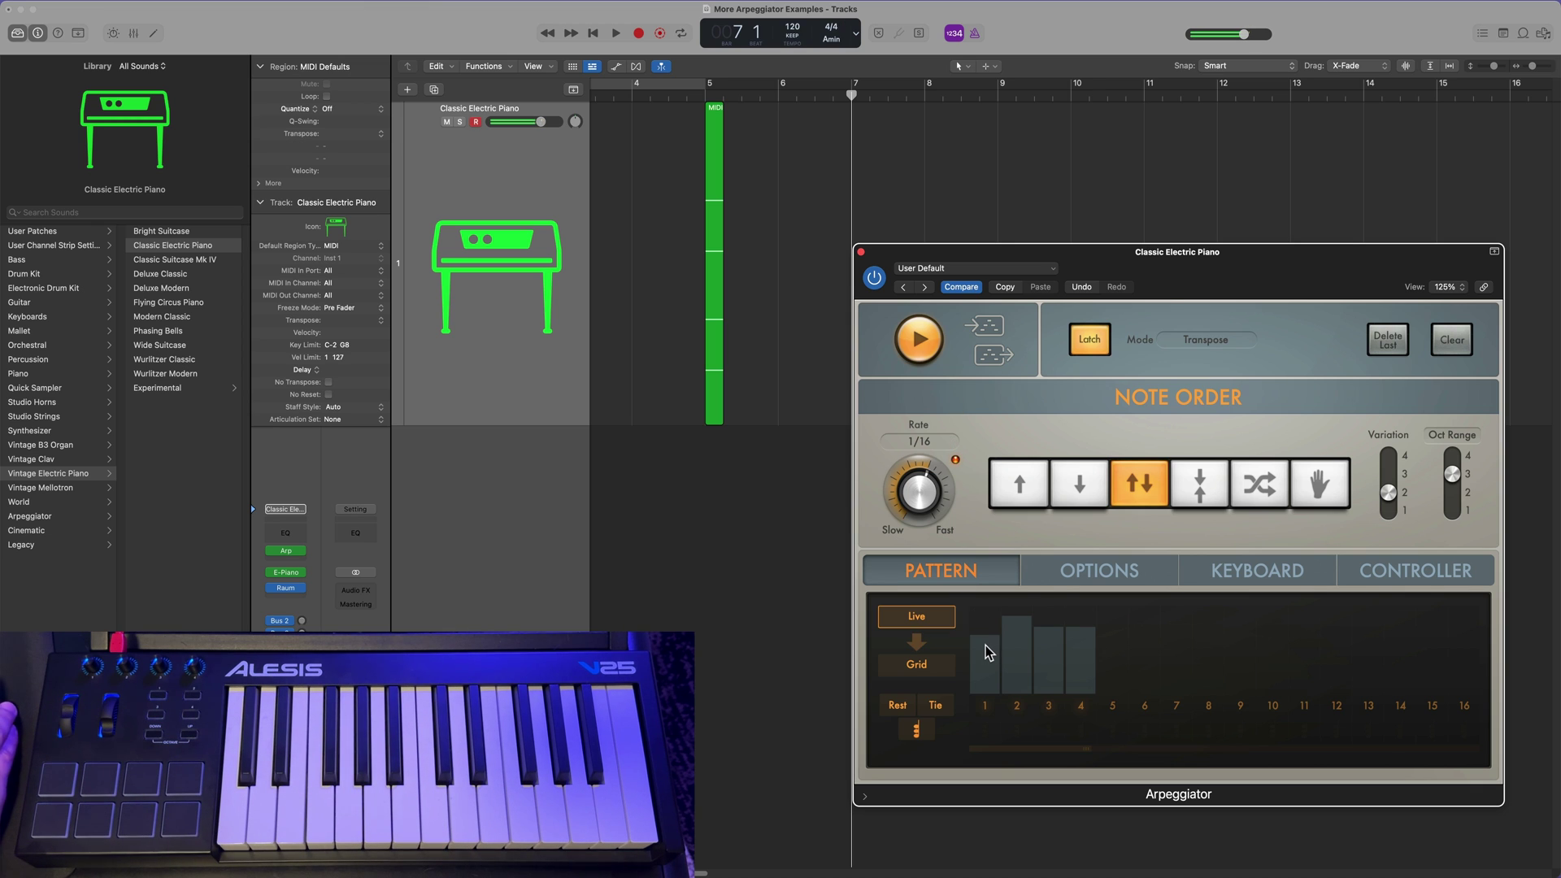
left_click(917, 341)
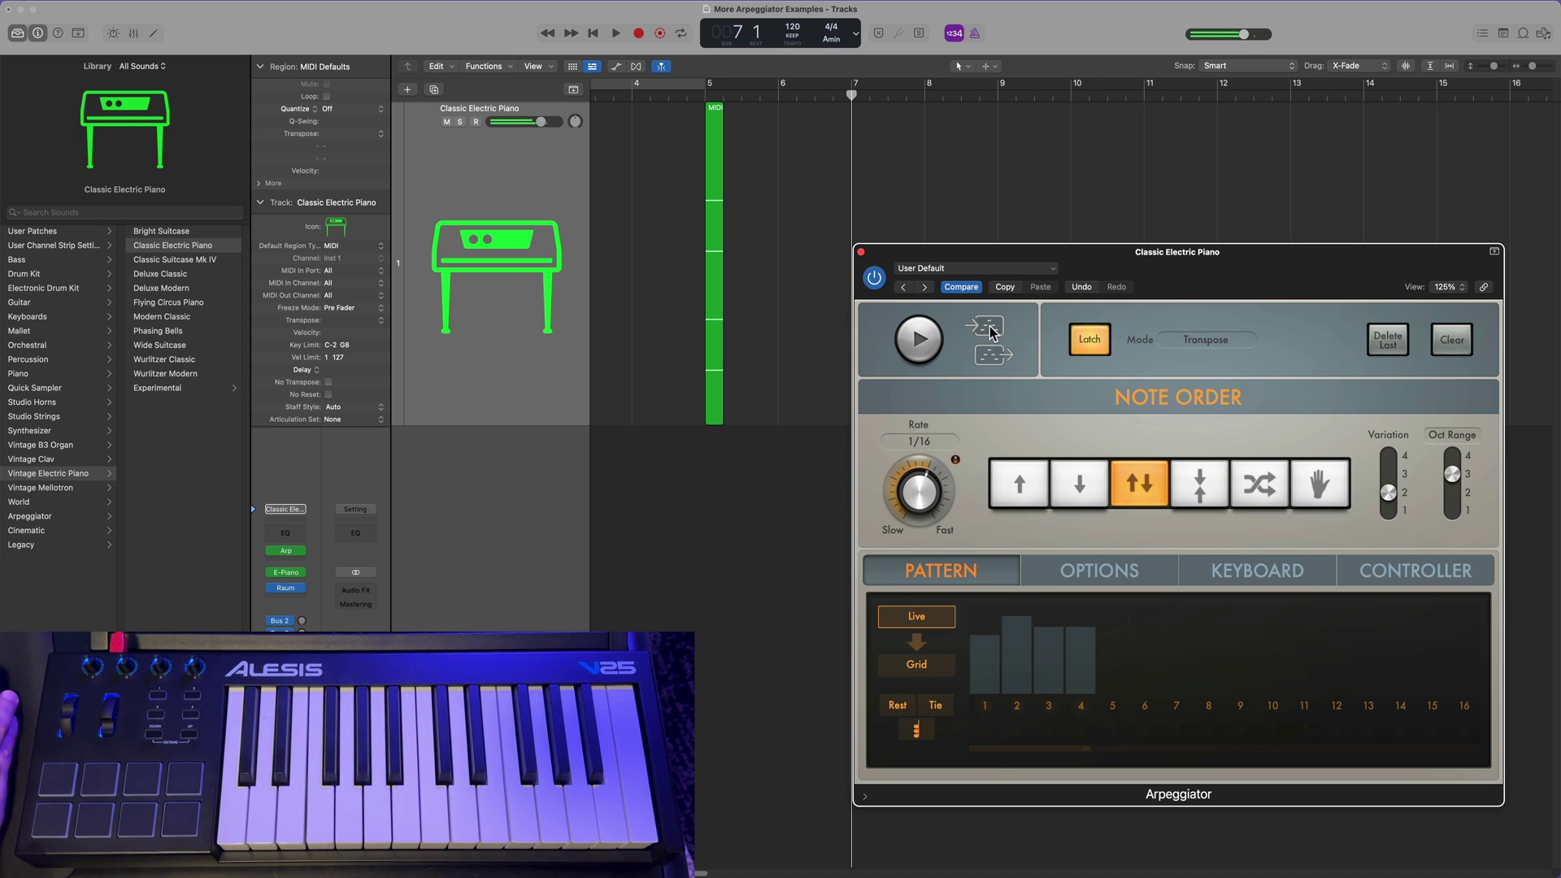
left_click_drag(985, 325, 853, 173)
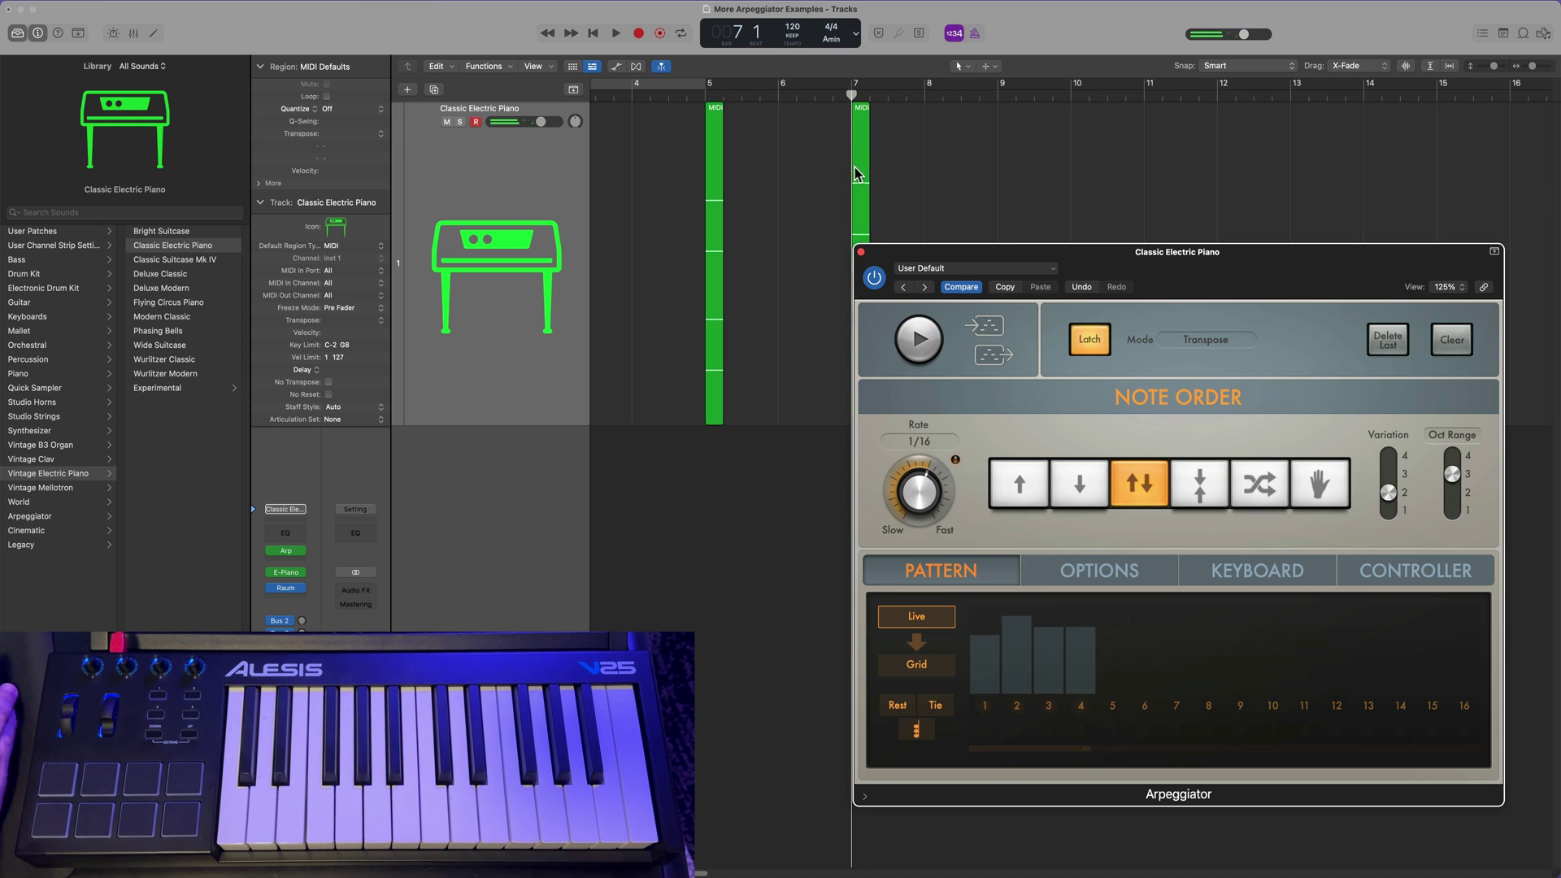
left_click(860, 252)
Step: Stretch the four piano regions to fill bars 1–9 and join them into one region
key("Return")
key("z")
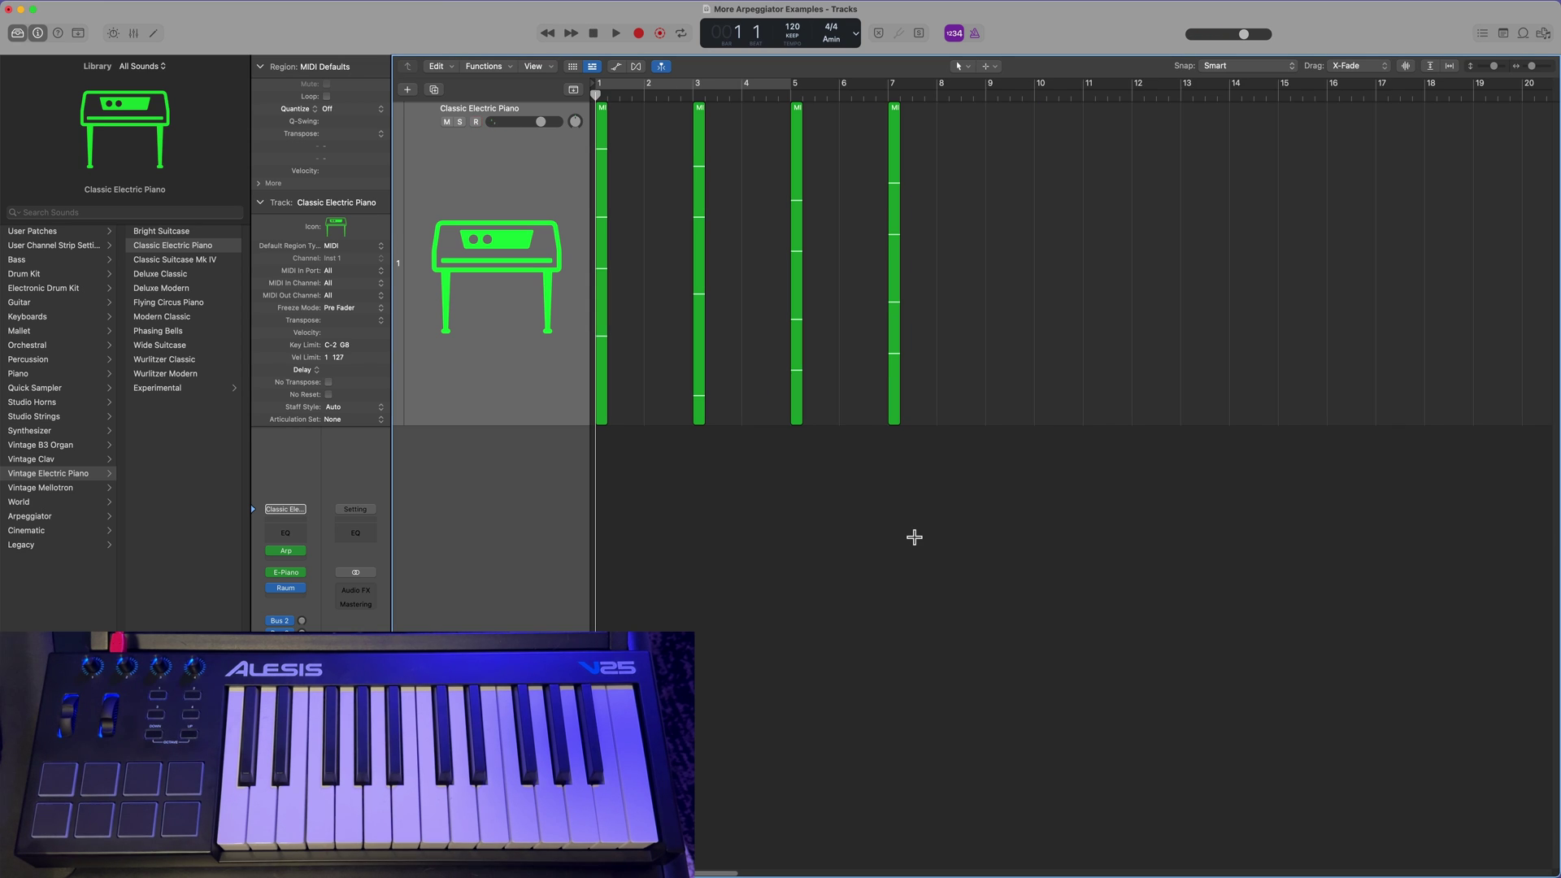
left_click_drag(952, 242, 603, 265)
left_click_drag(605, 400, 690, 397)
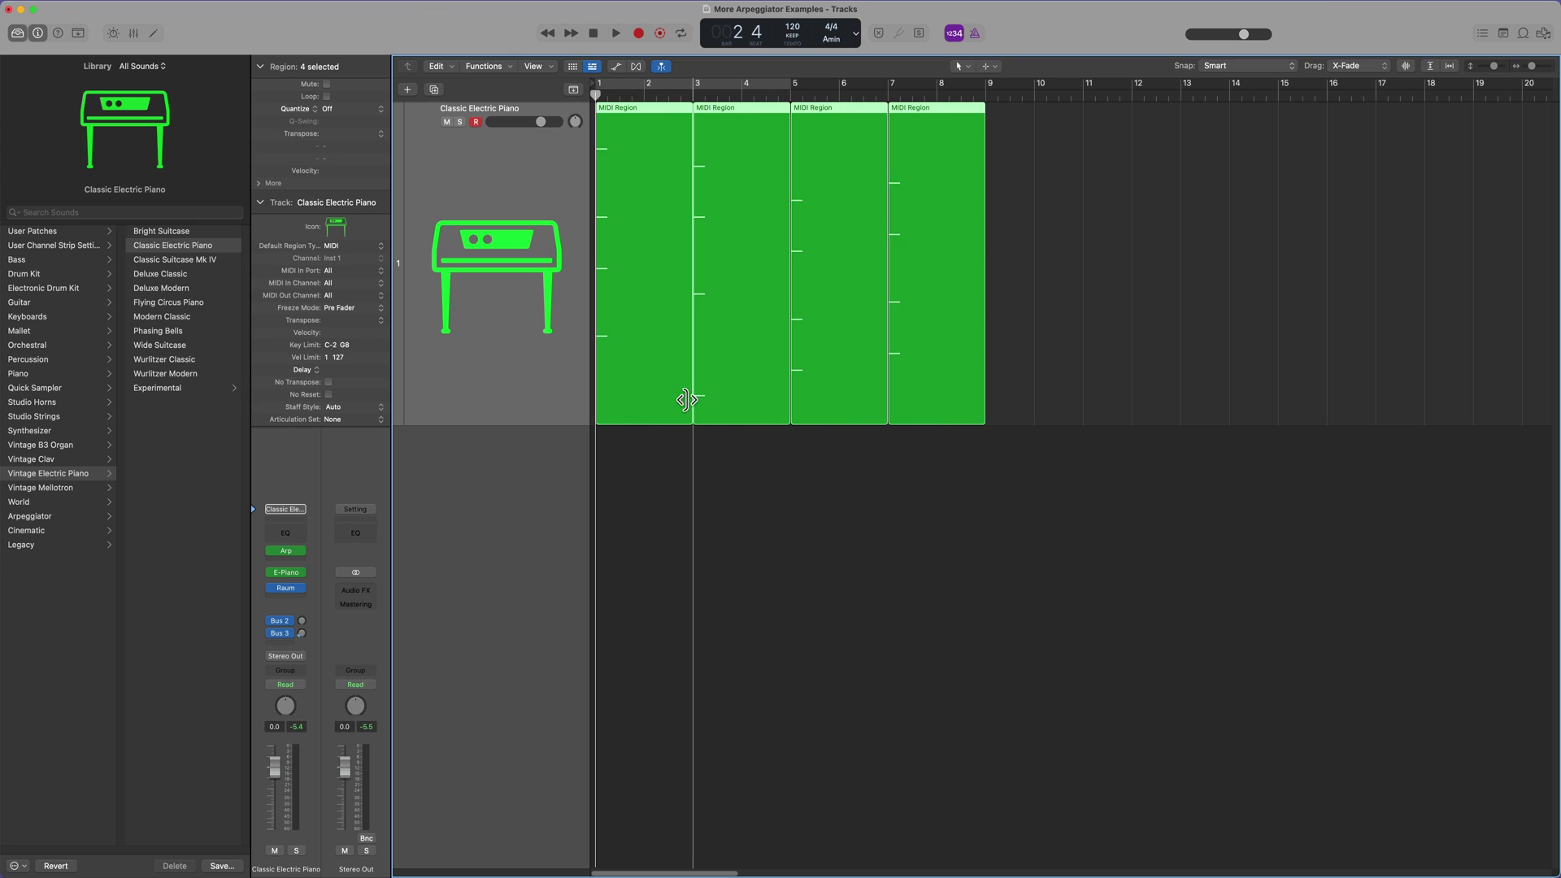
left_click(704, 533)
left_click_drag(632, 500, 903, 402)
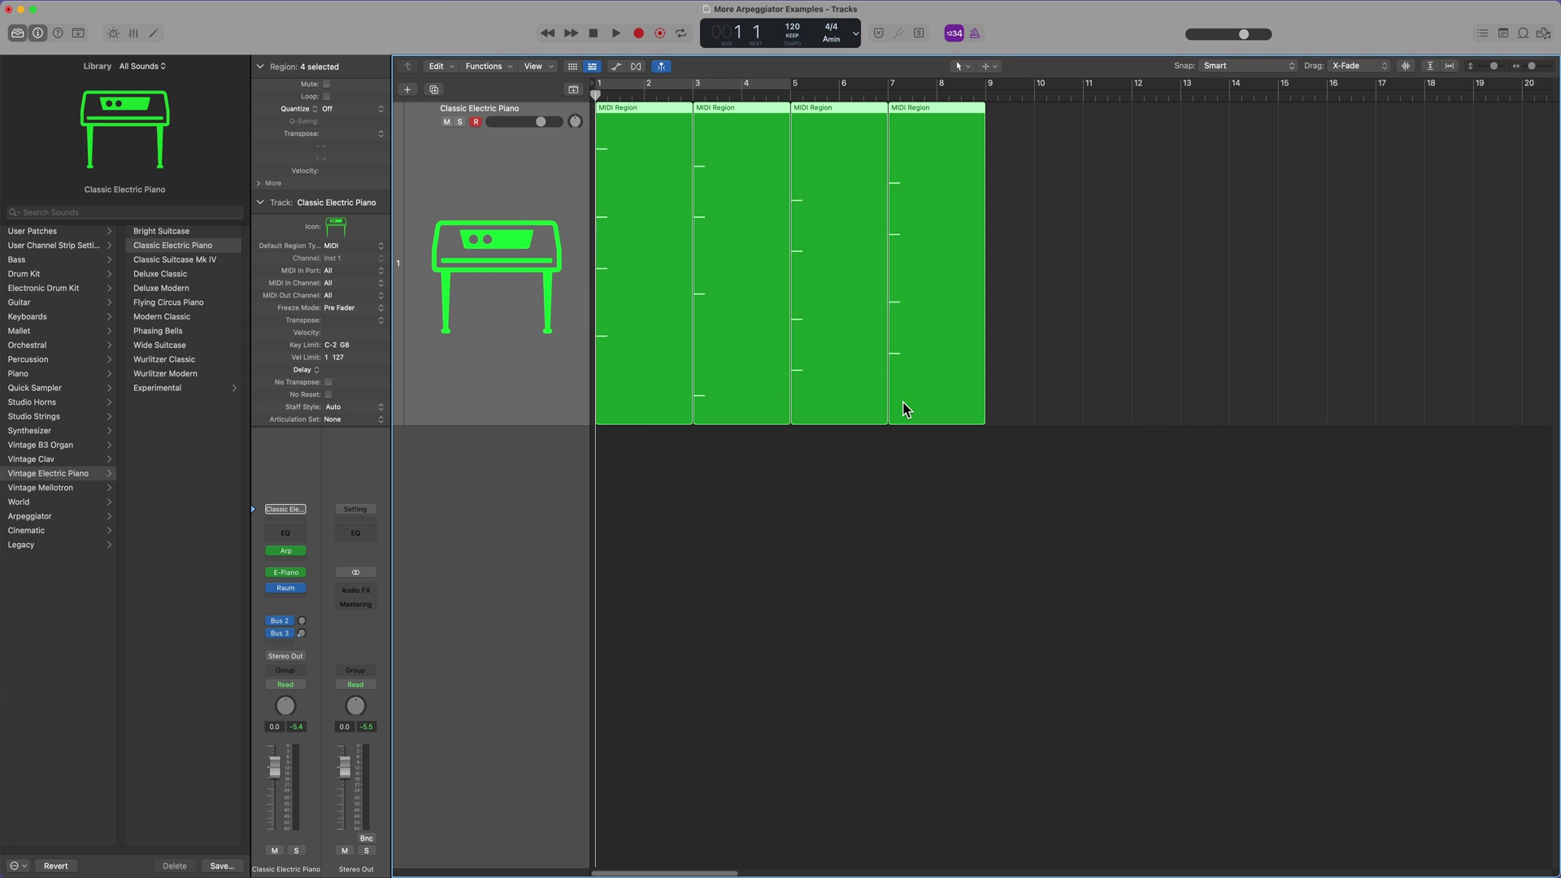
key("super+j")
Step: Make all the joined region's notes legato with Shorten, then reopen the piano Arpeggiator
double_click(812, 373)
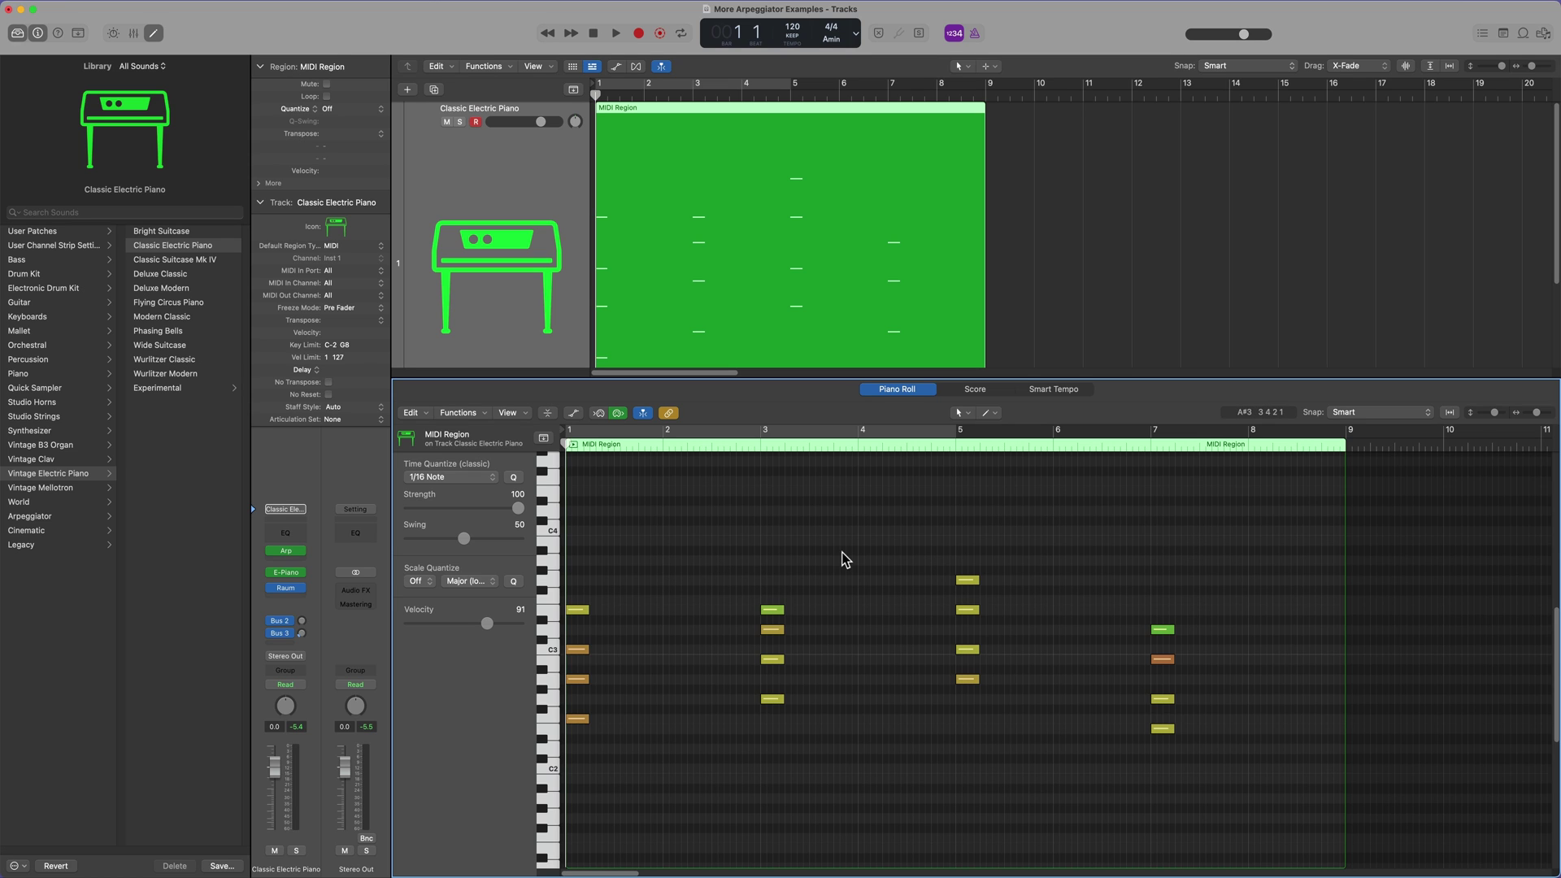
key("super+a")
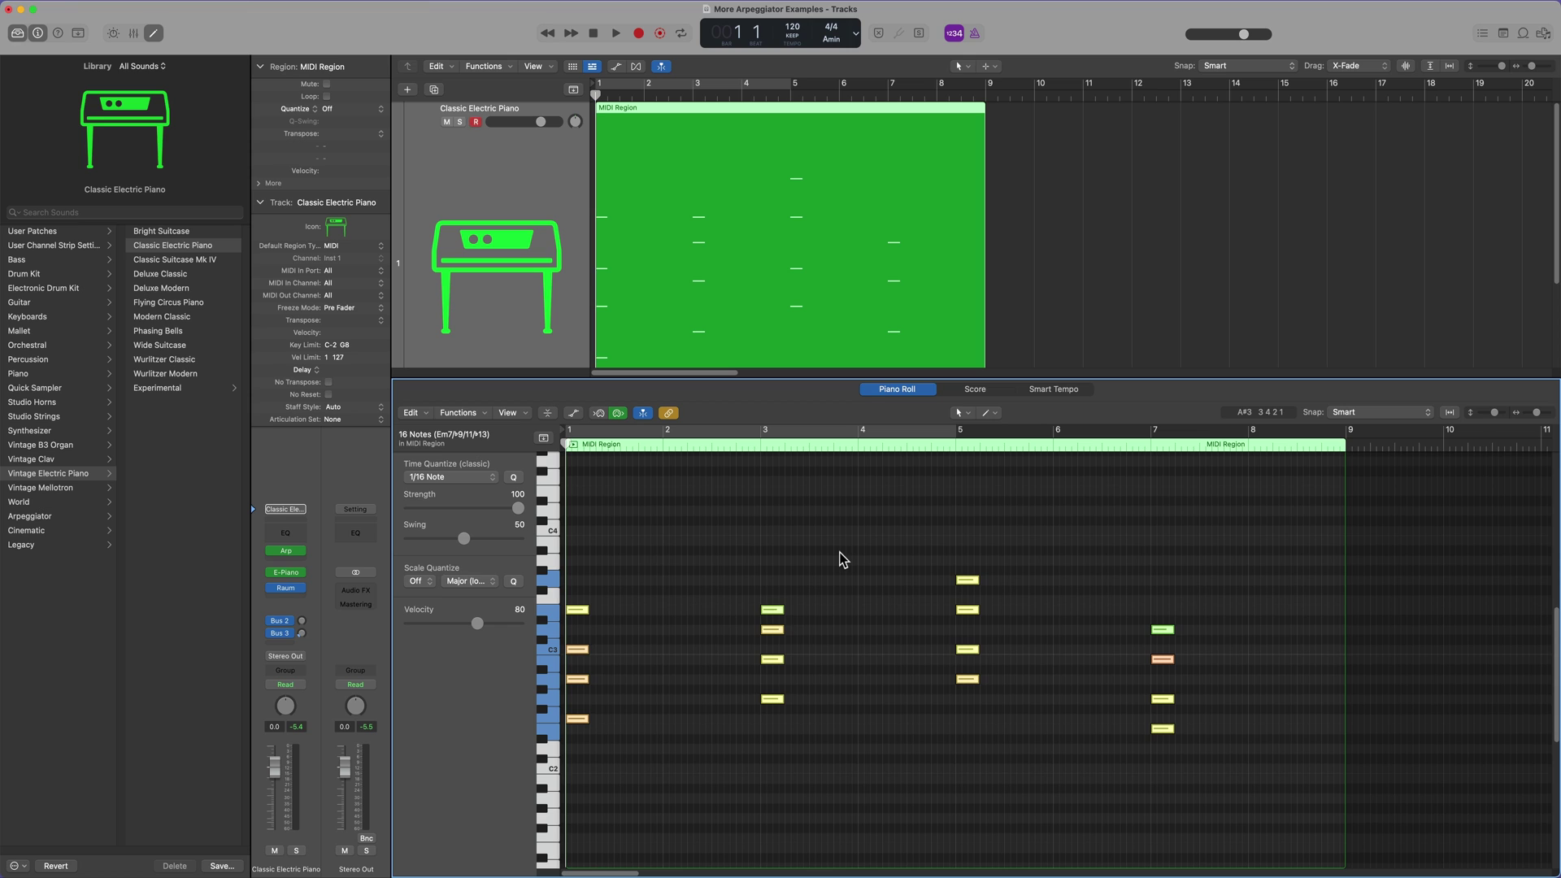
key("ctrl+l")
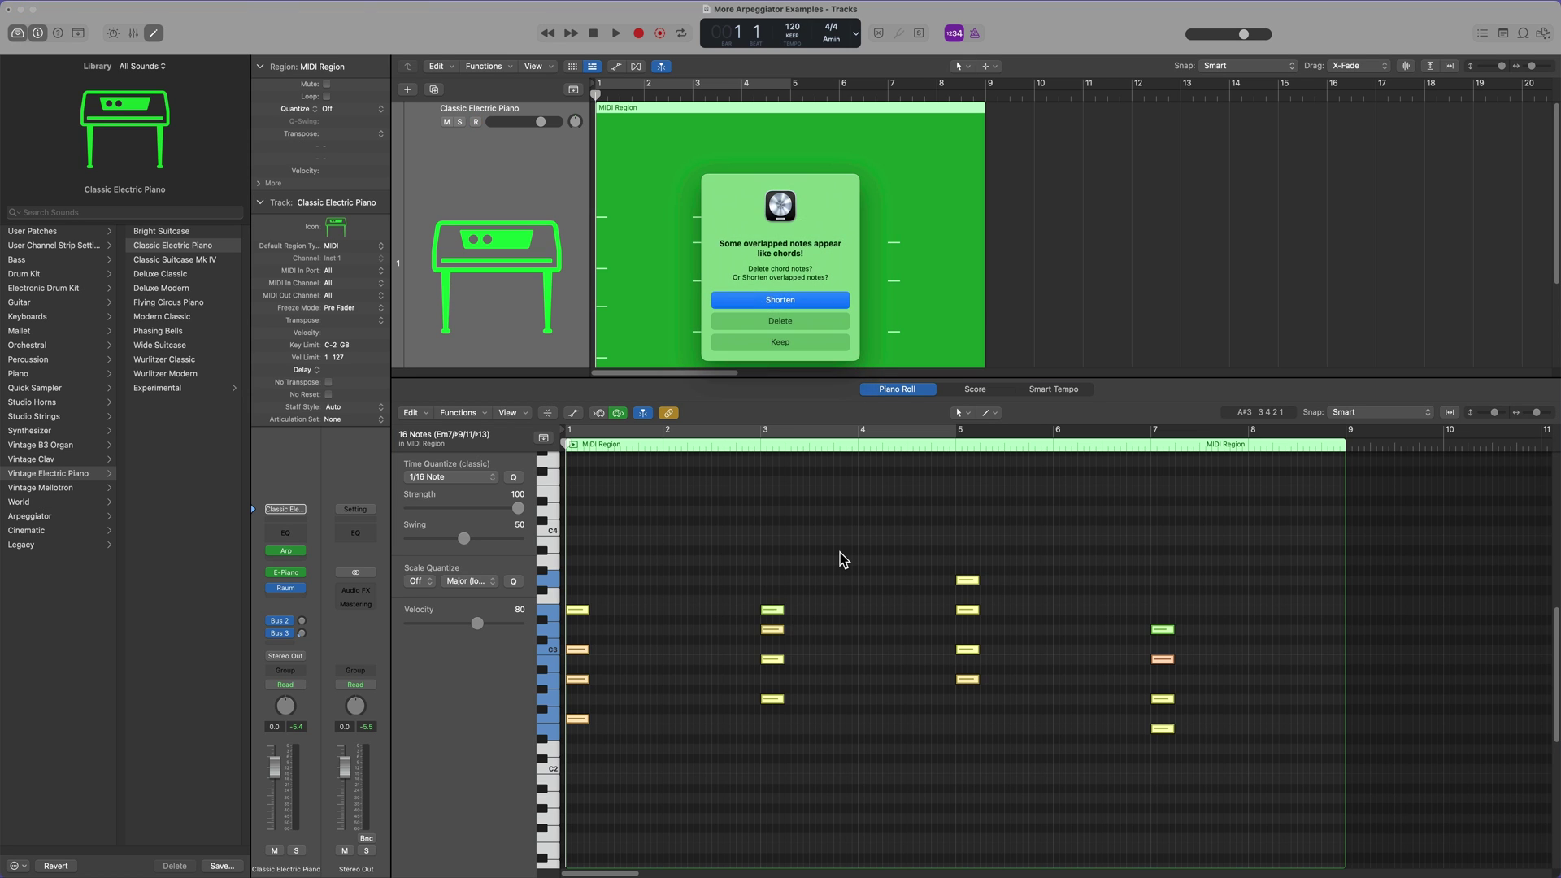
key("Return")
left_click(841, 549)
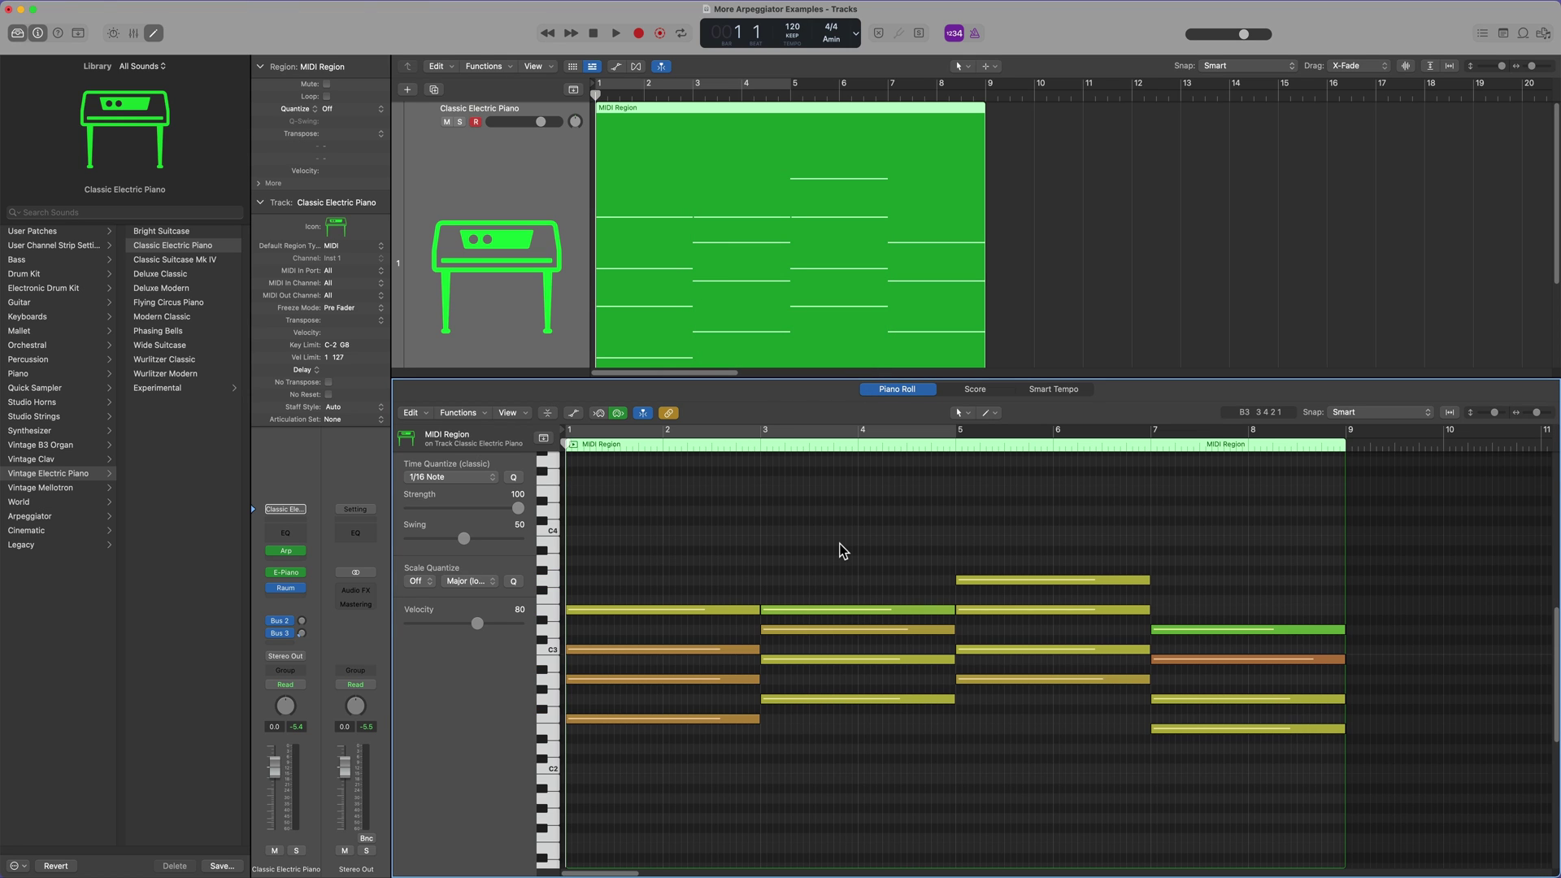
left_click(286, 551)
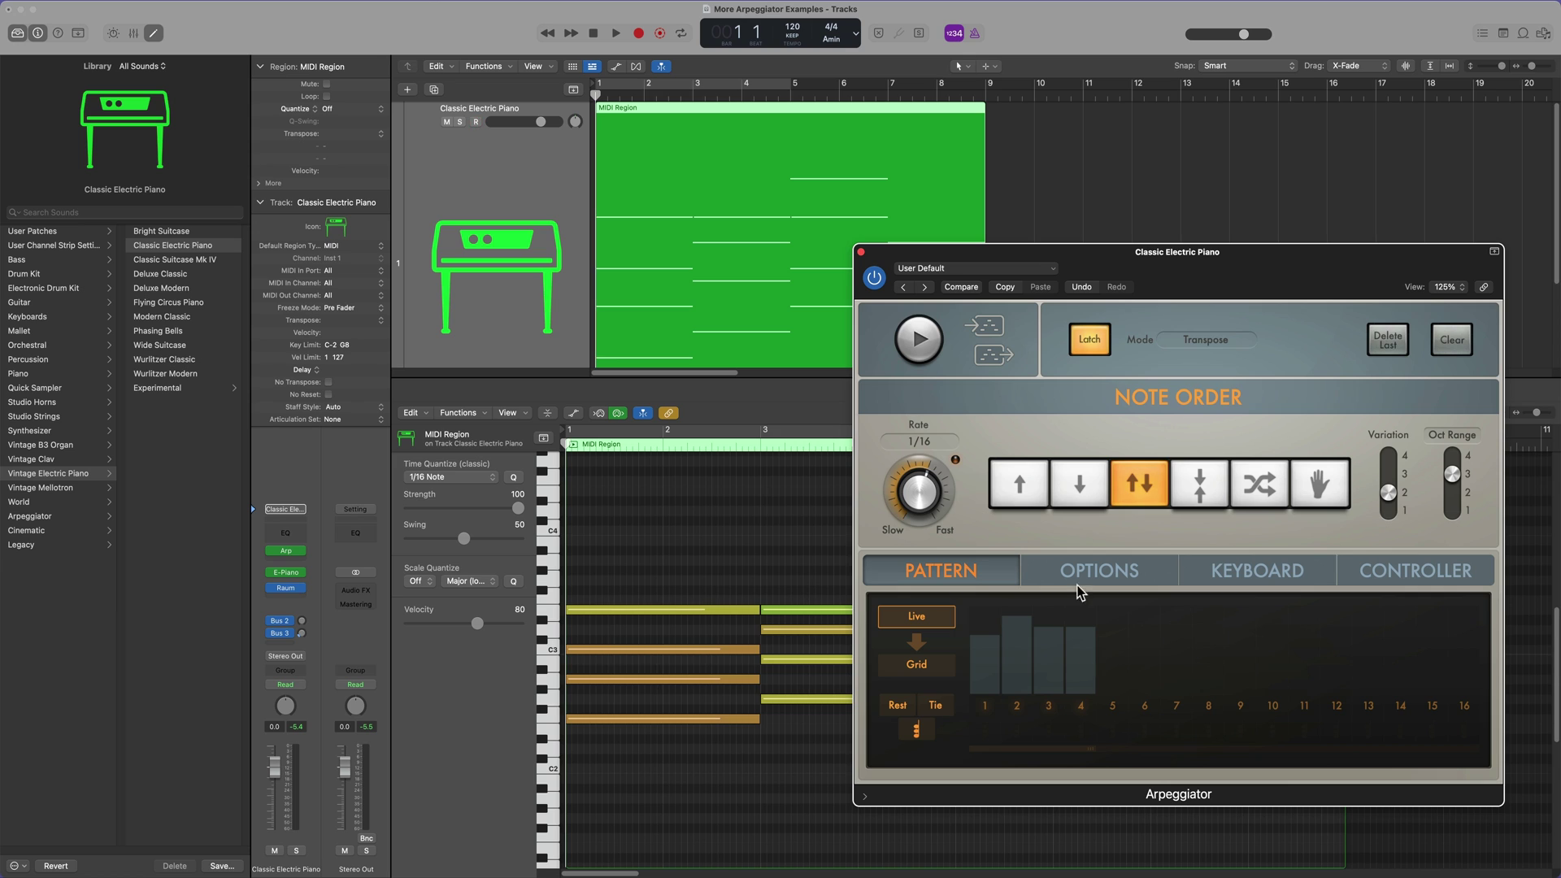
Step: Turn Latch off, play the joined piano part through bar 9, then stop and close the Piano Roll
left_click(1089, 339)
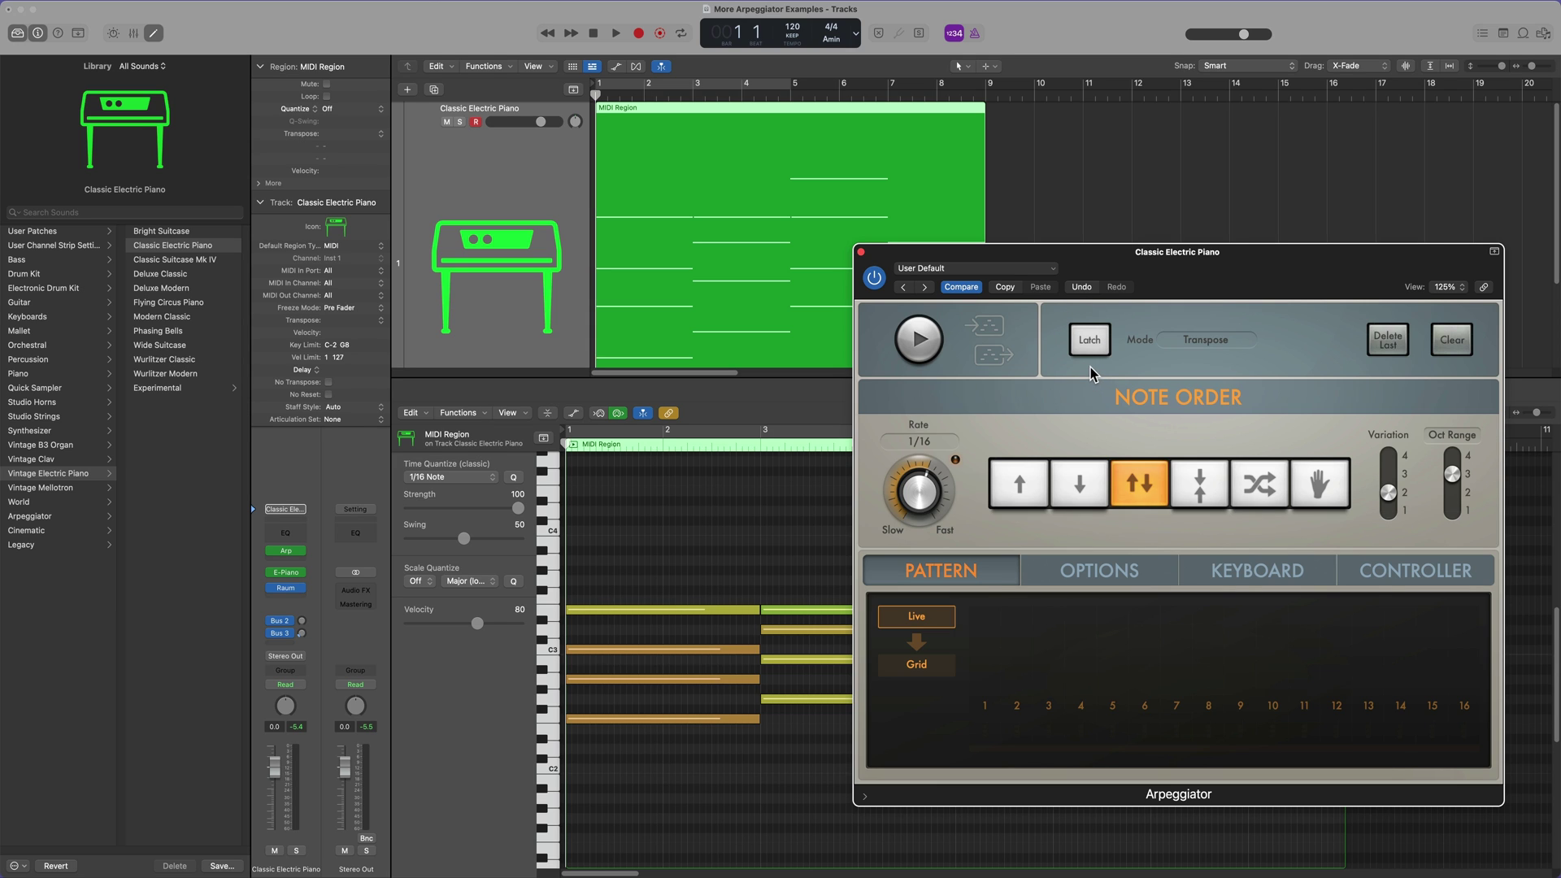
key("space")
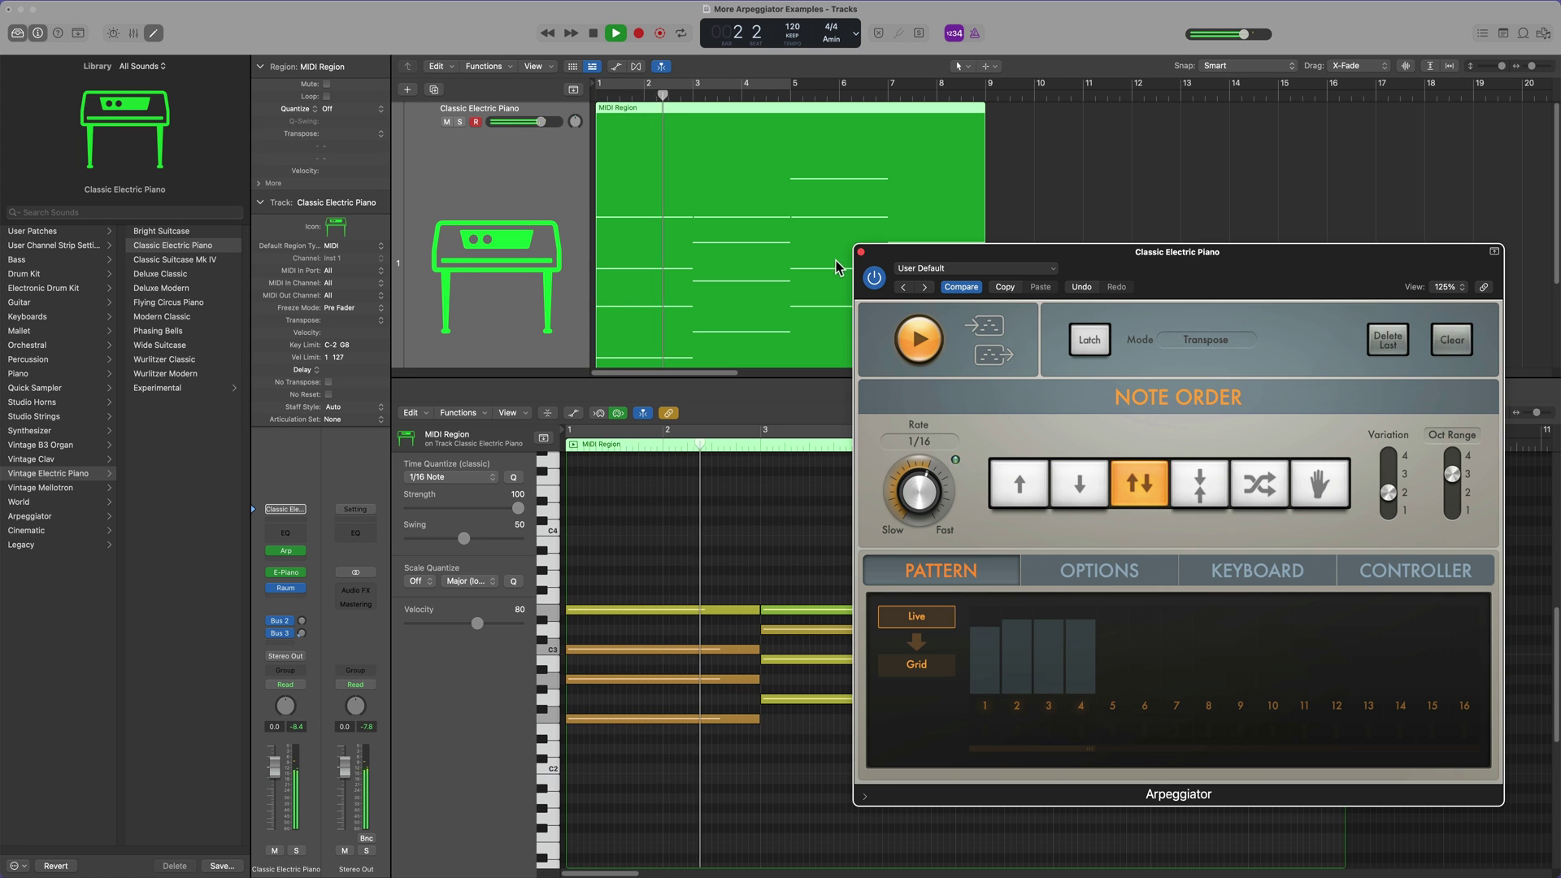
left_click_drag(940, 256, 970, 34)
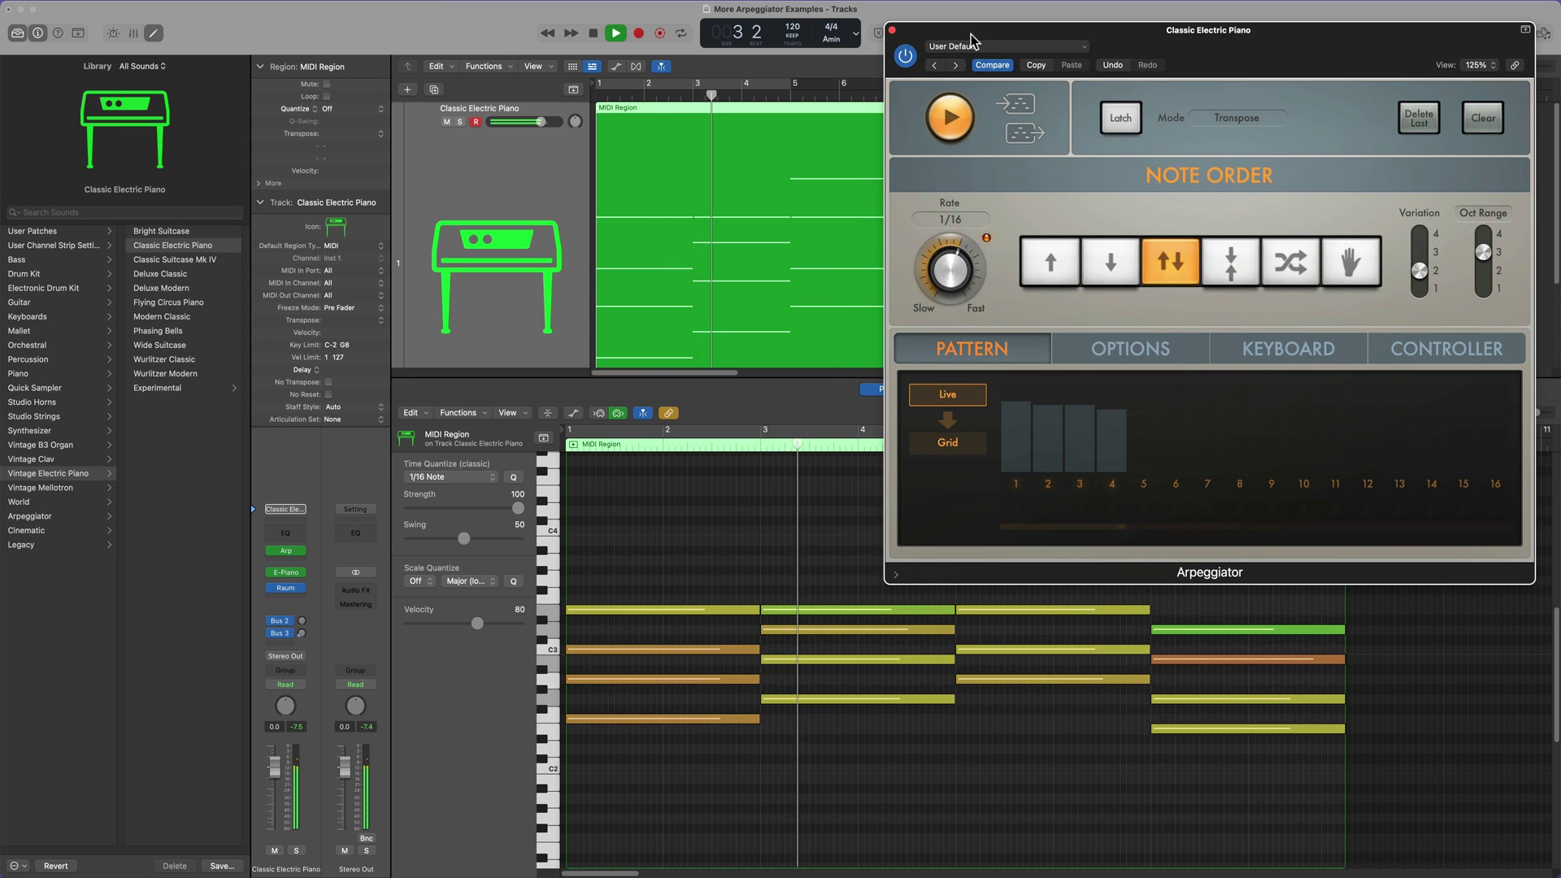
scroll(779, 612, "up", 3)
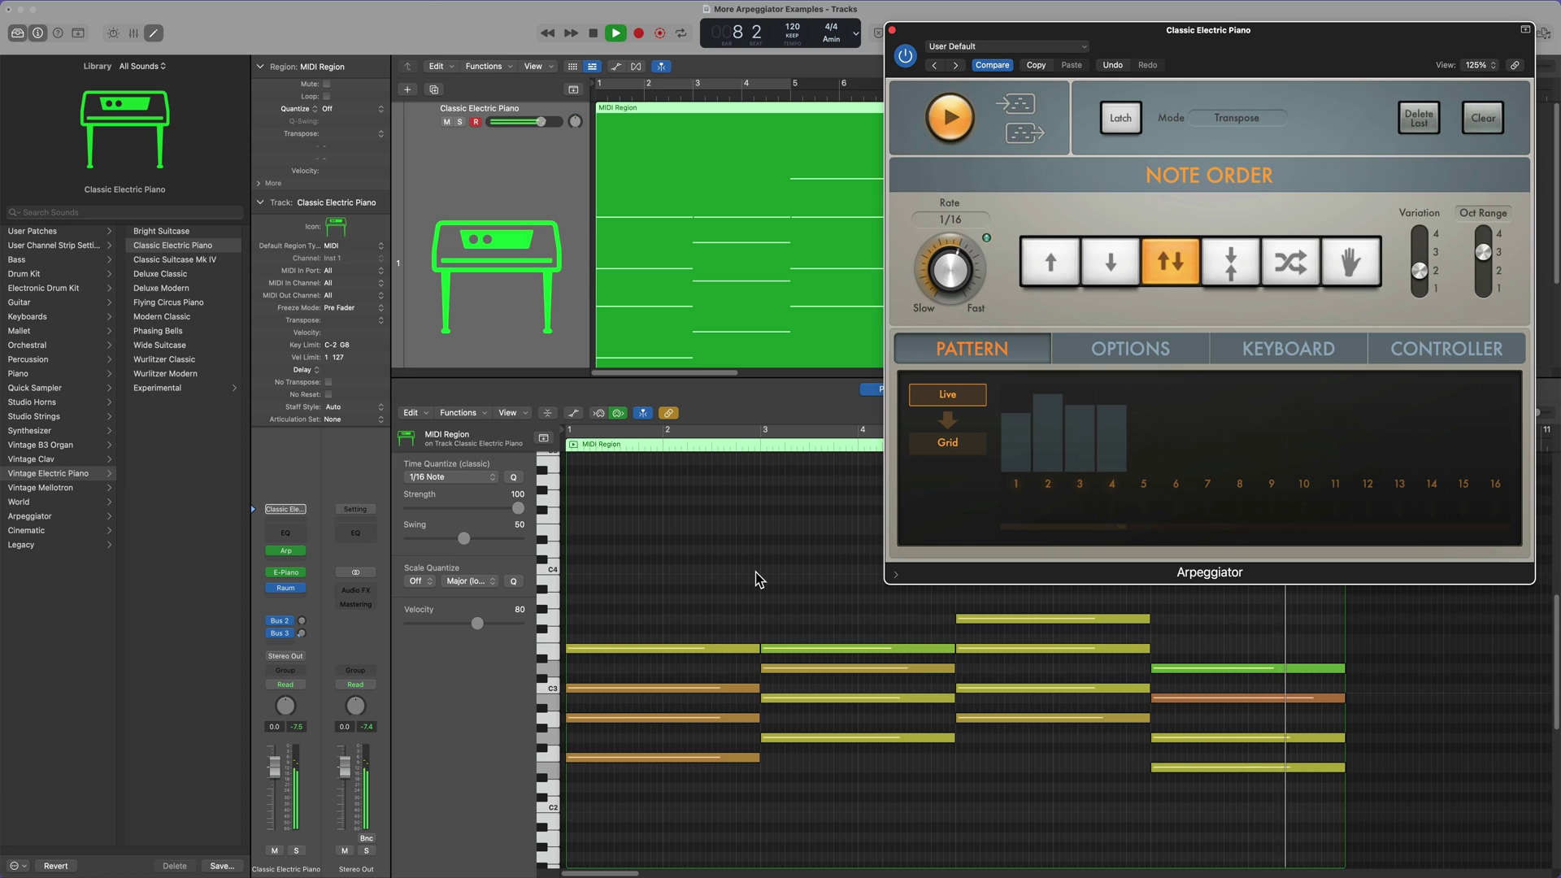
key("space")
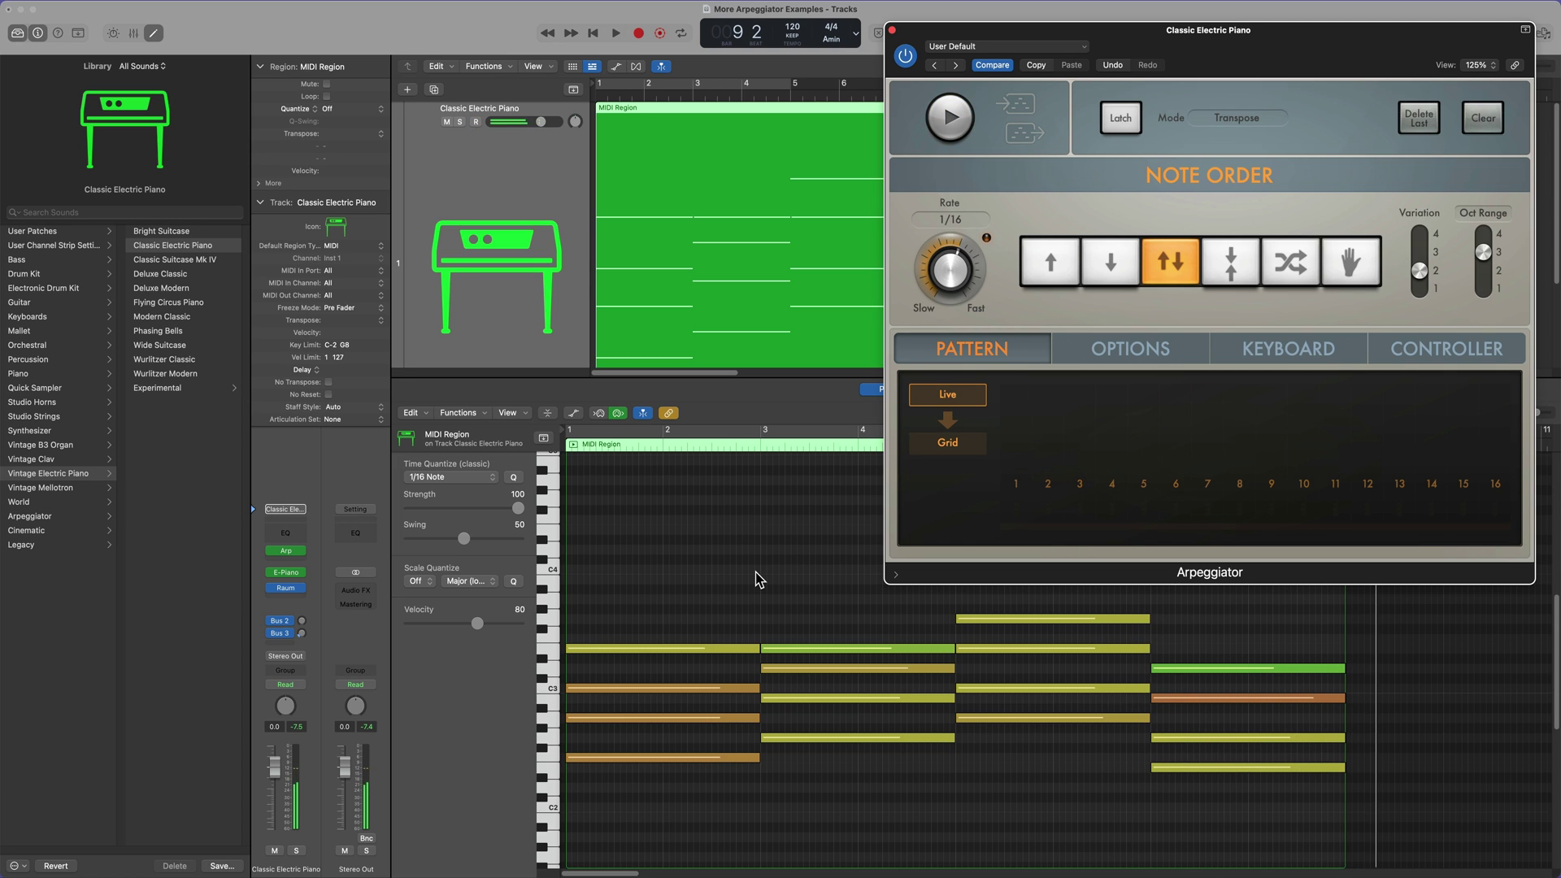
key("e")
left_click(749, 598)
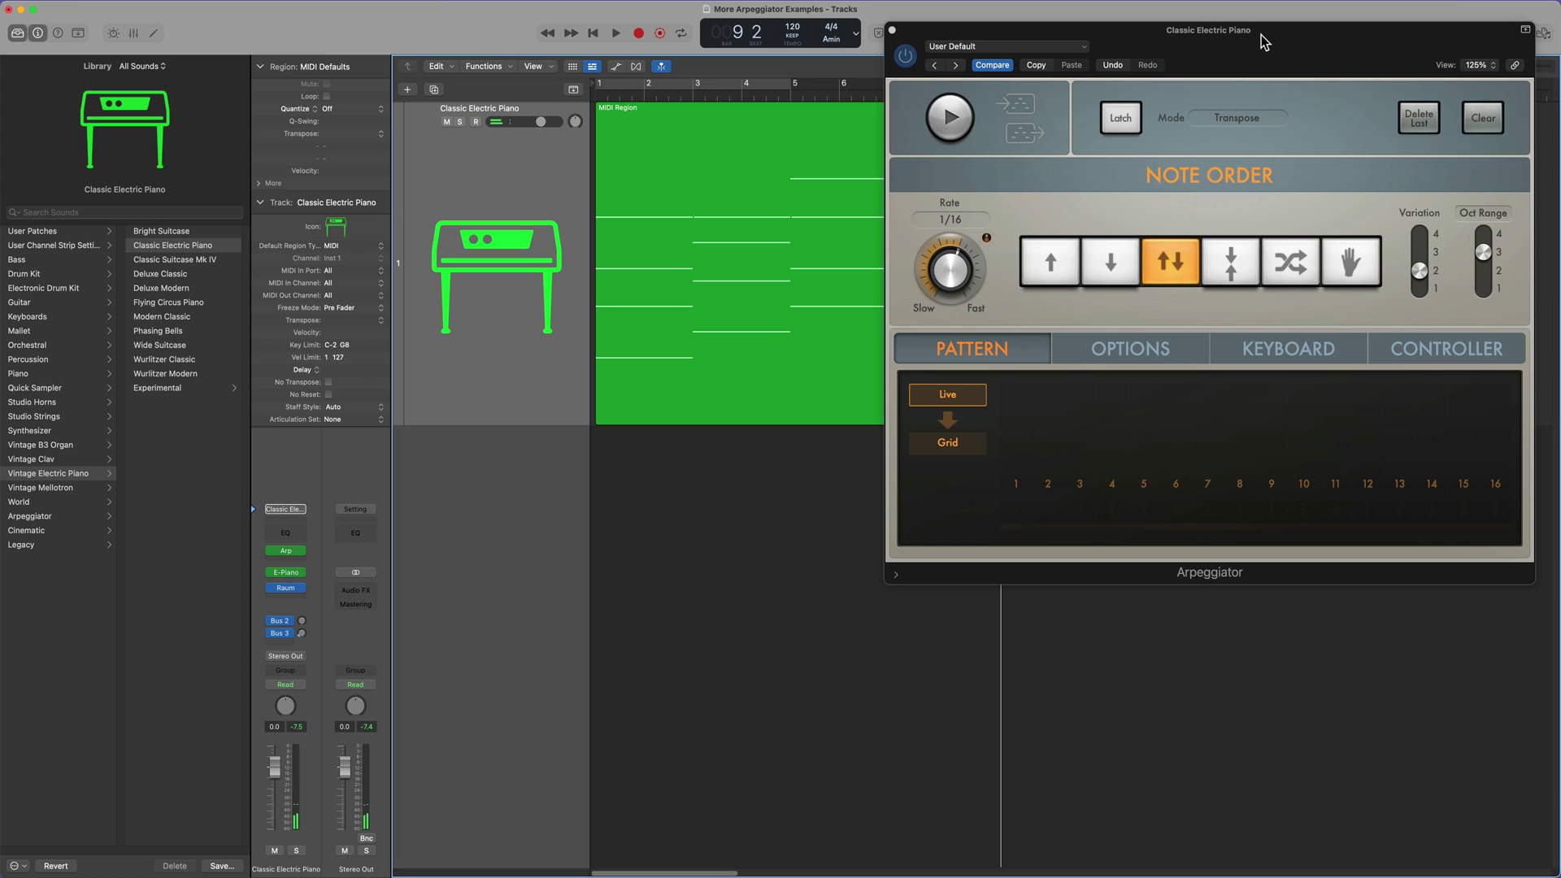
Step: Reposition the Bass track's Arpeggiator window, set at 1/8 with Latch and As Played order
left_click_drag(1264, 43, 1251, 298)
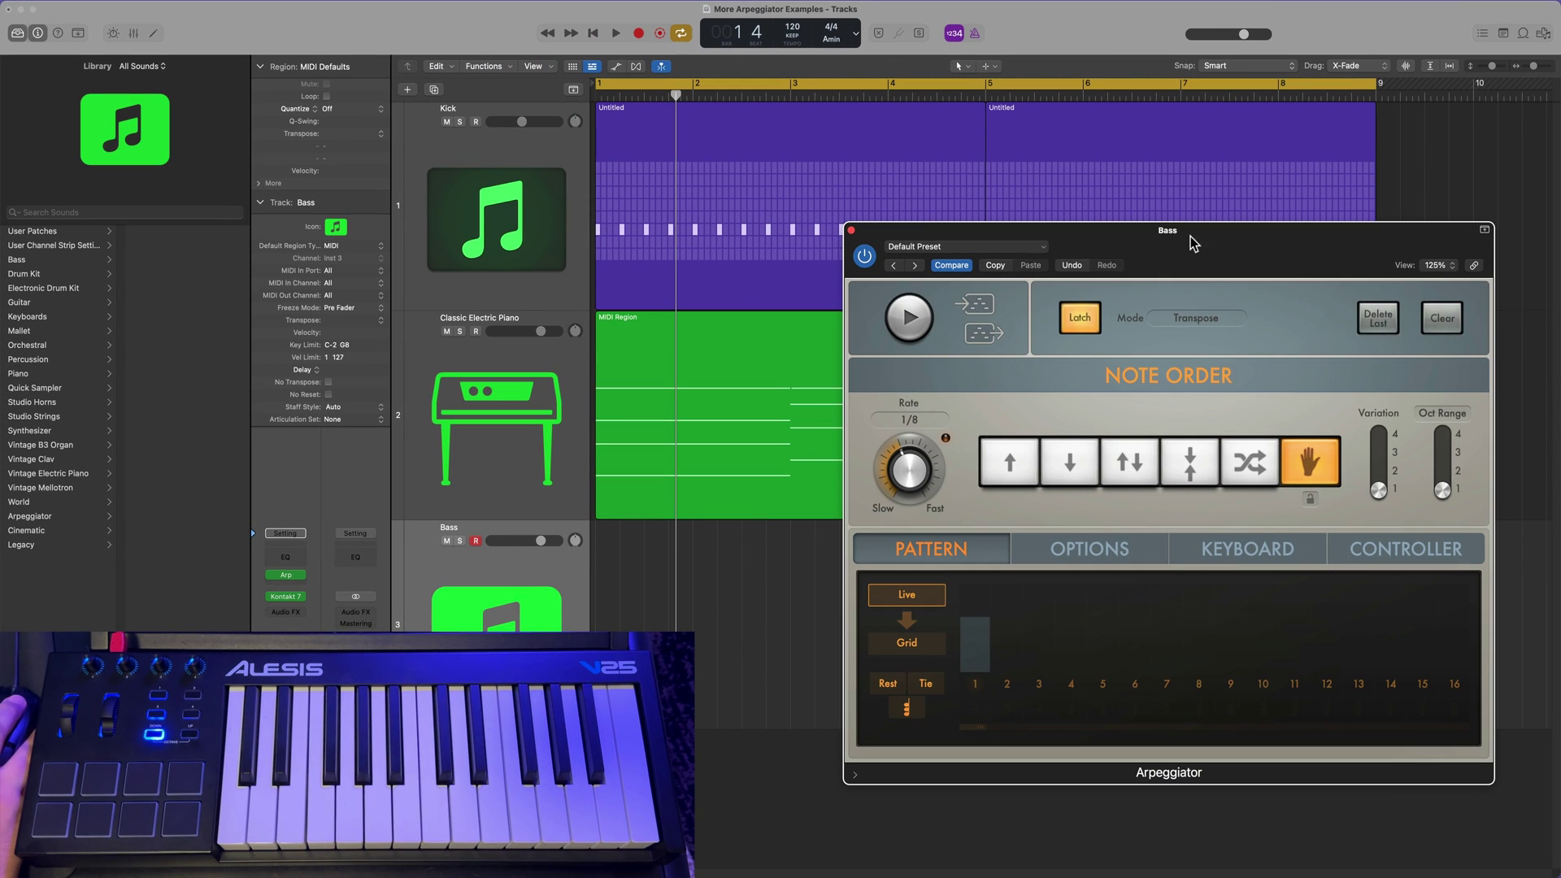
left_click_drag(1190, 234, 1209, 199)
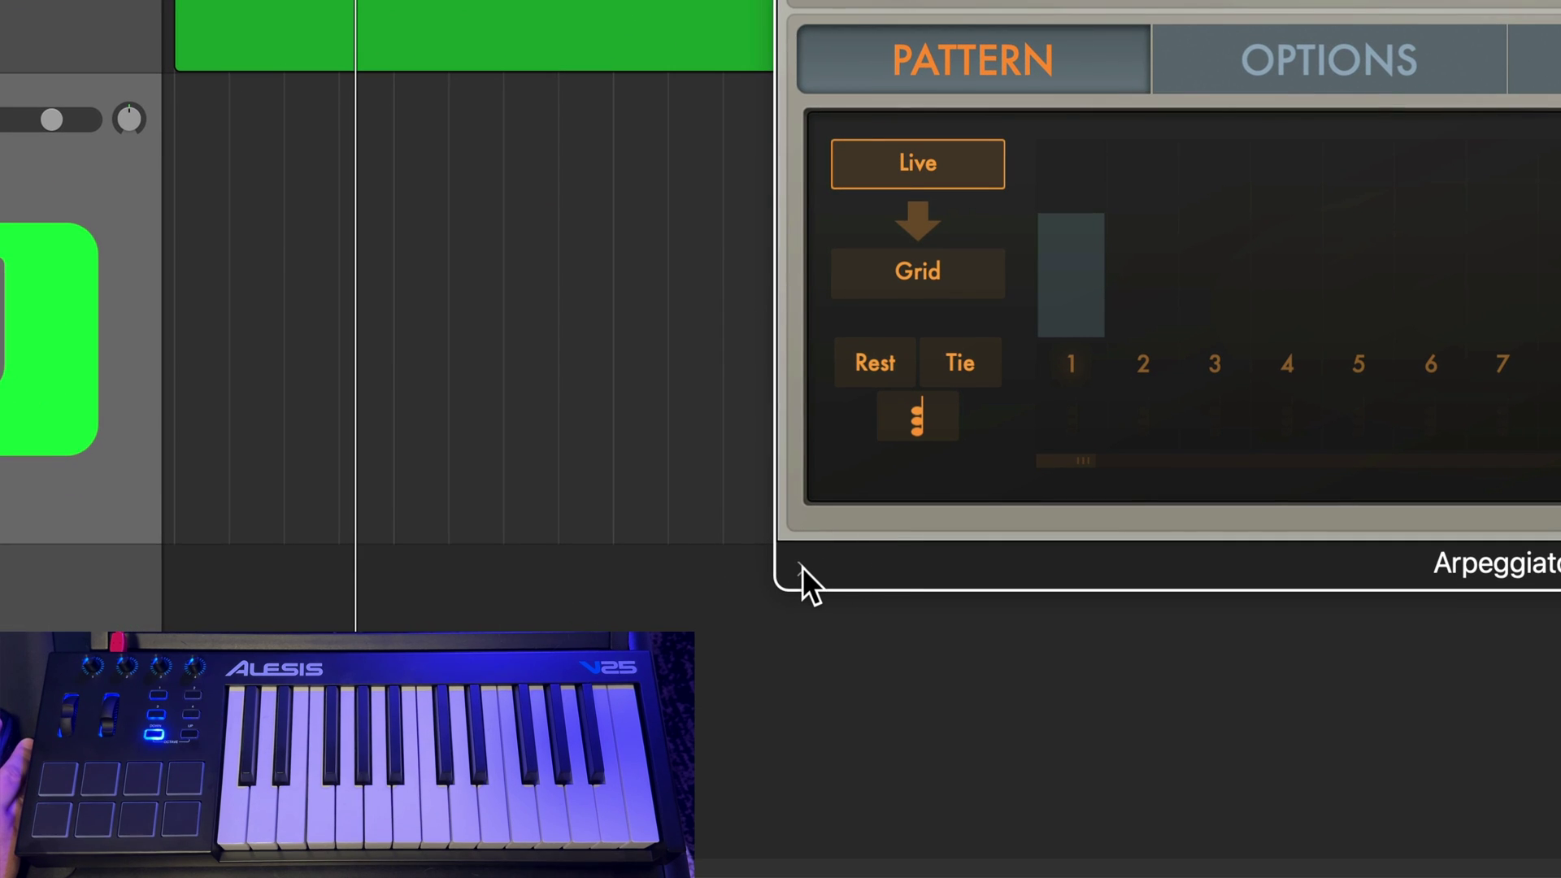
Step: Expand the Arpeggiator's extra settings and enable Silent Capture for step entry
left_click(800, 568)
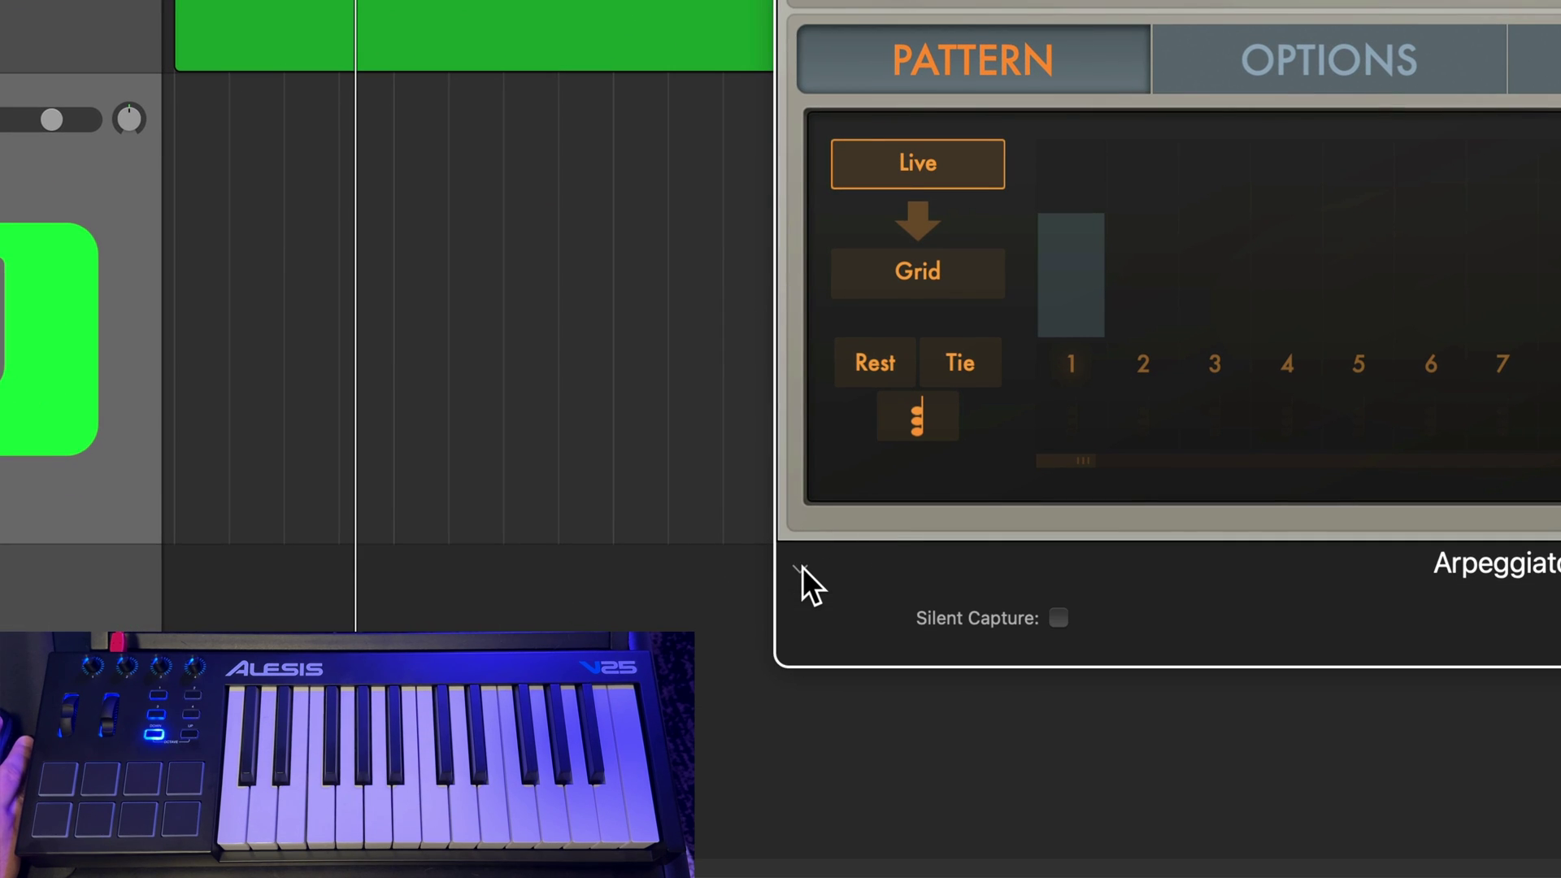
left_click(1056, 619)
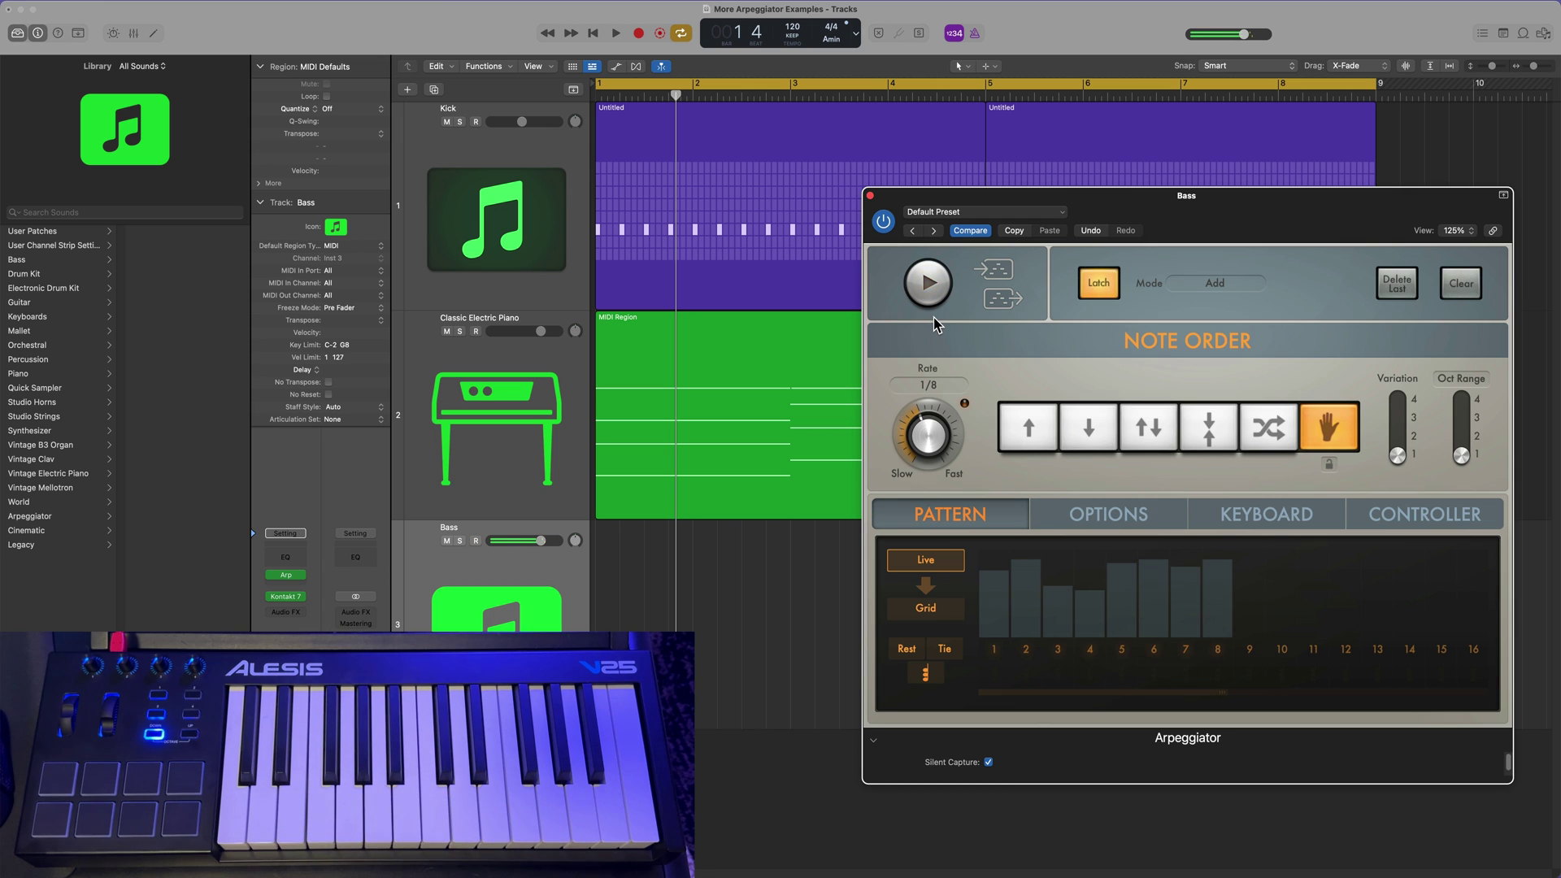
Step: Disable Silent Capture and place the captured eight-step bassline on the Bass track at bar 1
left_click(988, 762)
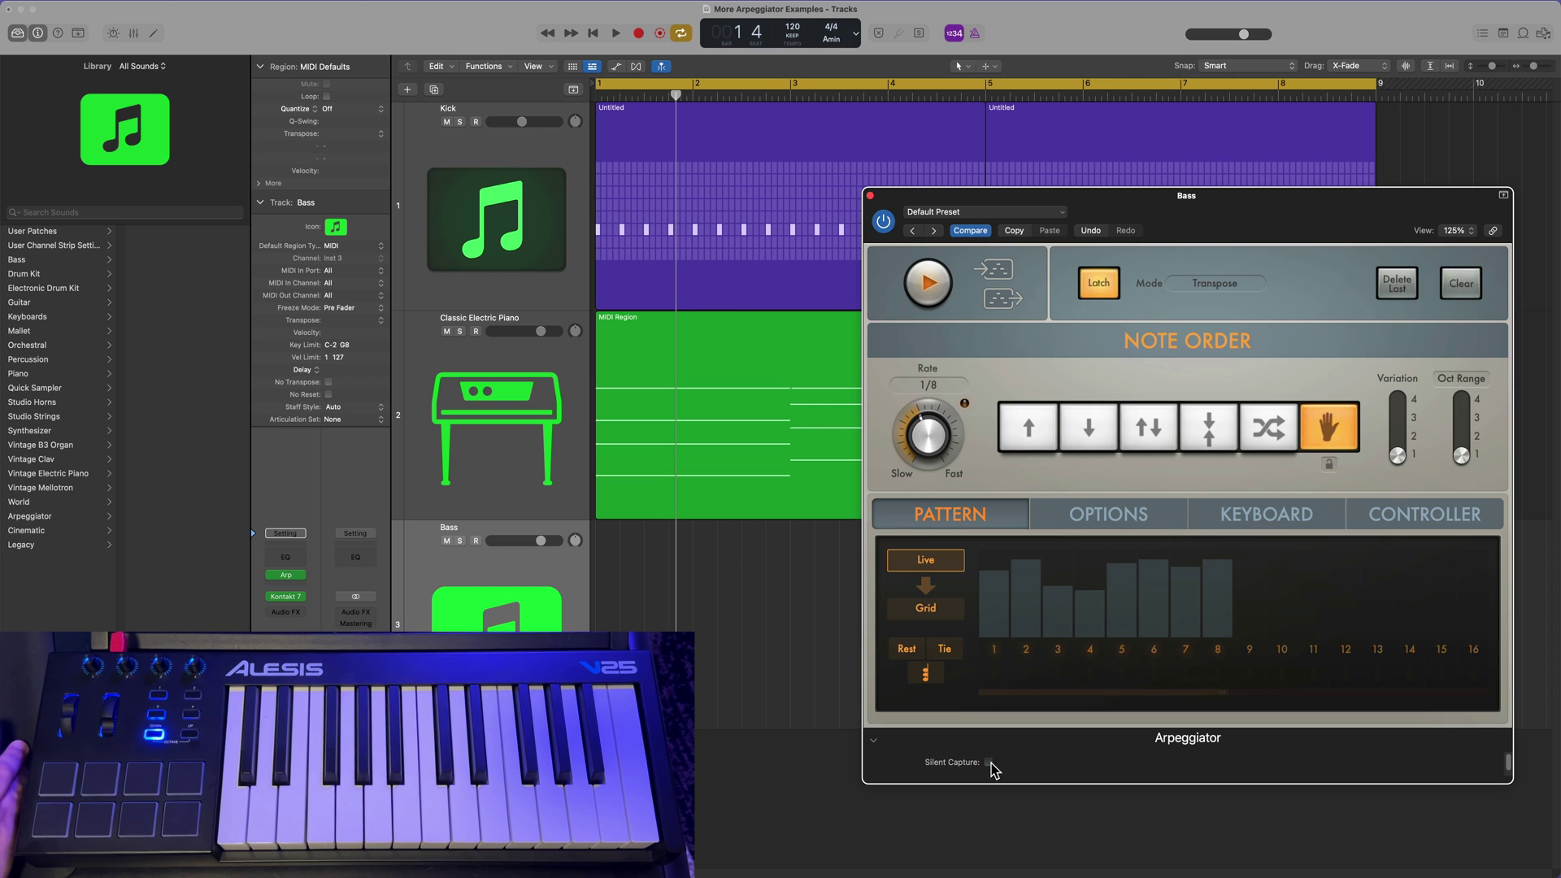
left_click(924, 284)
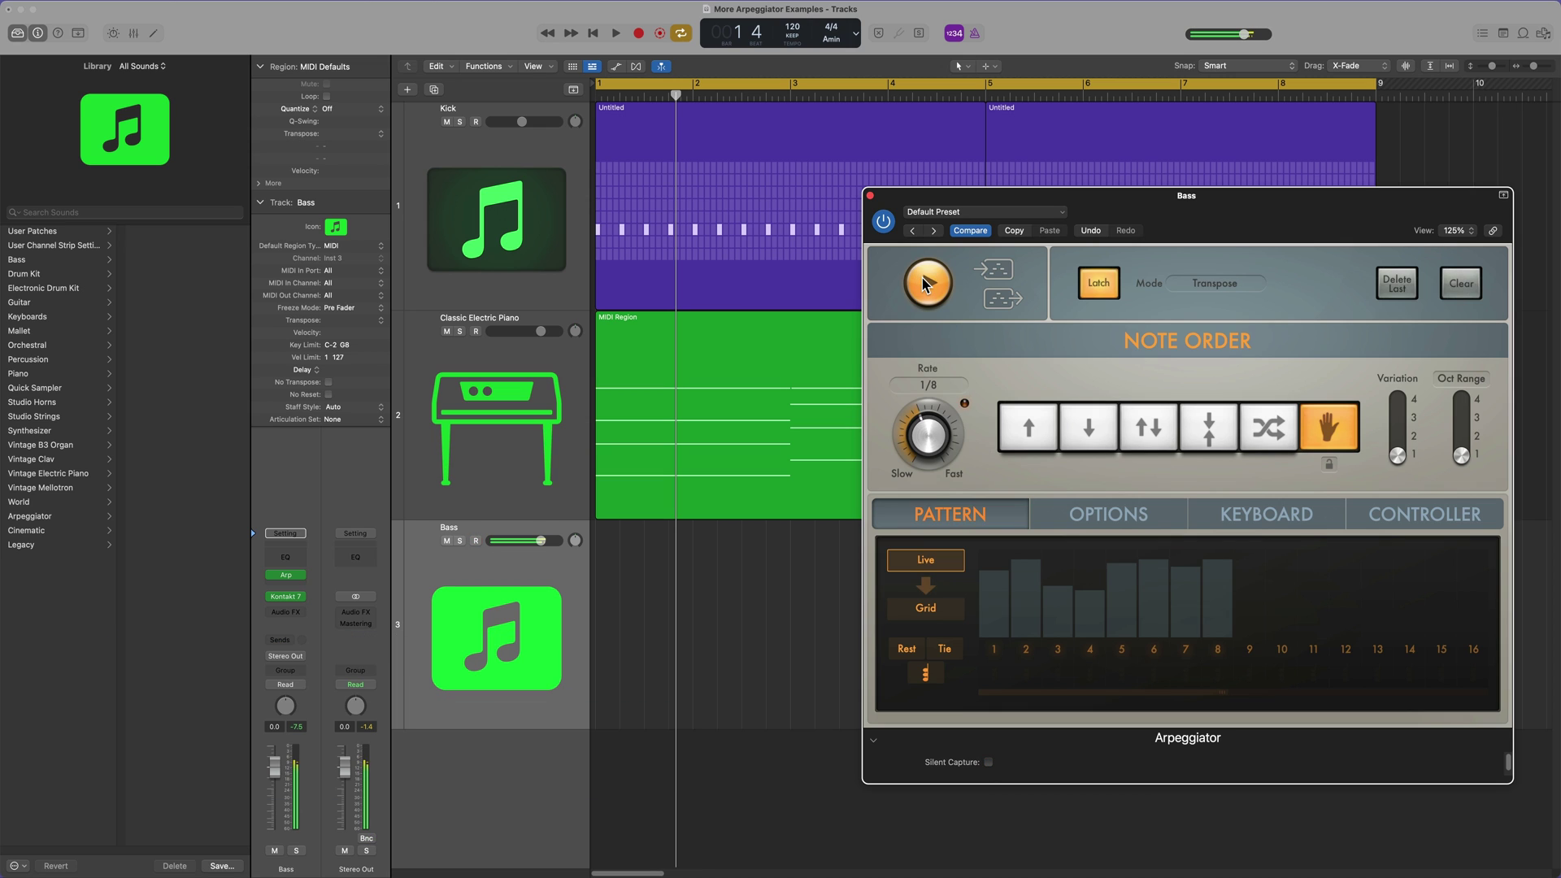
left_click(921, 290)
left_click_drag(999, 307, 614, 620)
Step: Check the bass region's eight notes in the Piano Roll and loop the region to bar 3
double_click(634, 622)
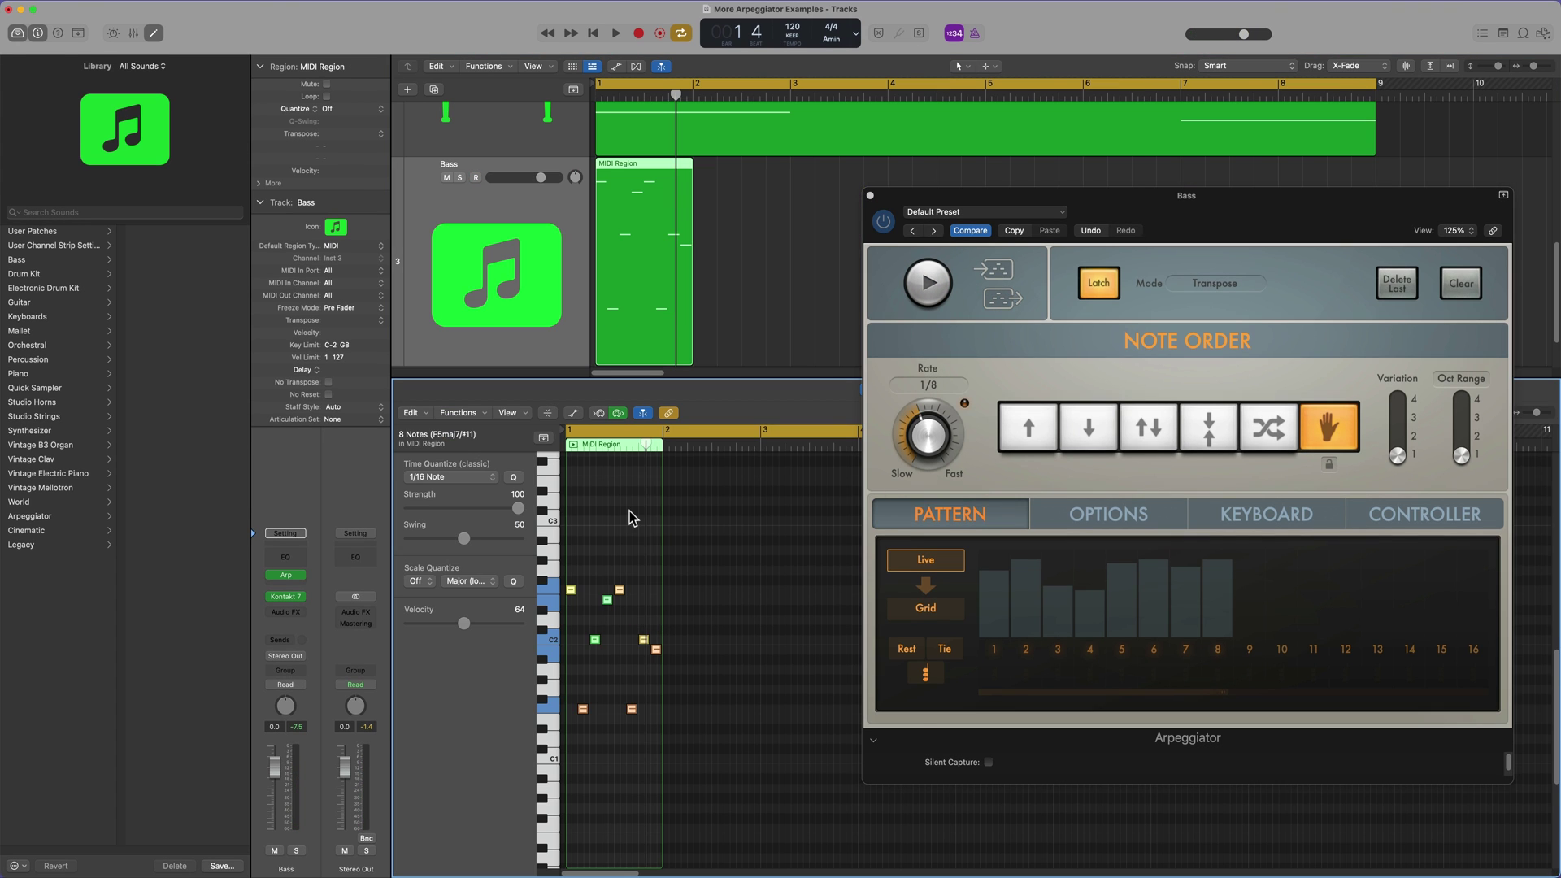
key("e")
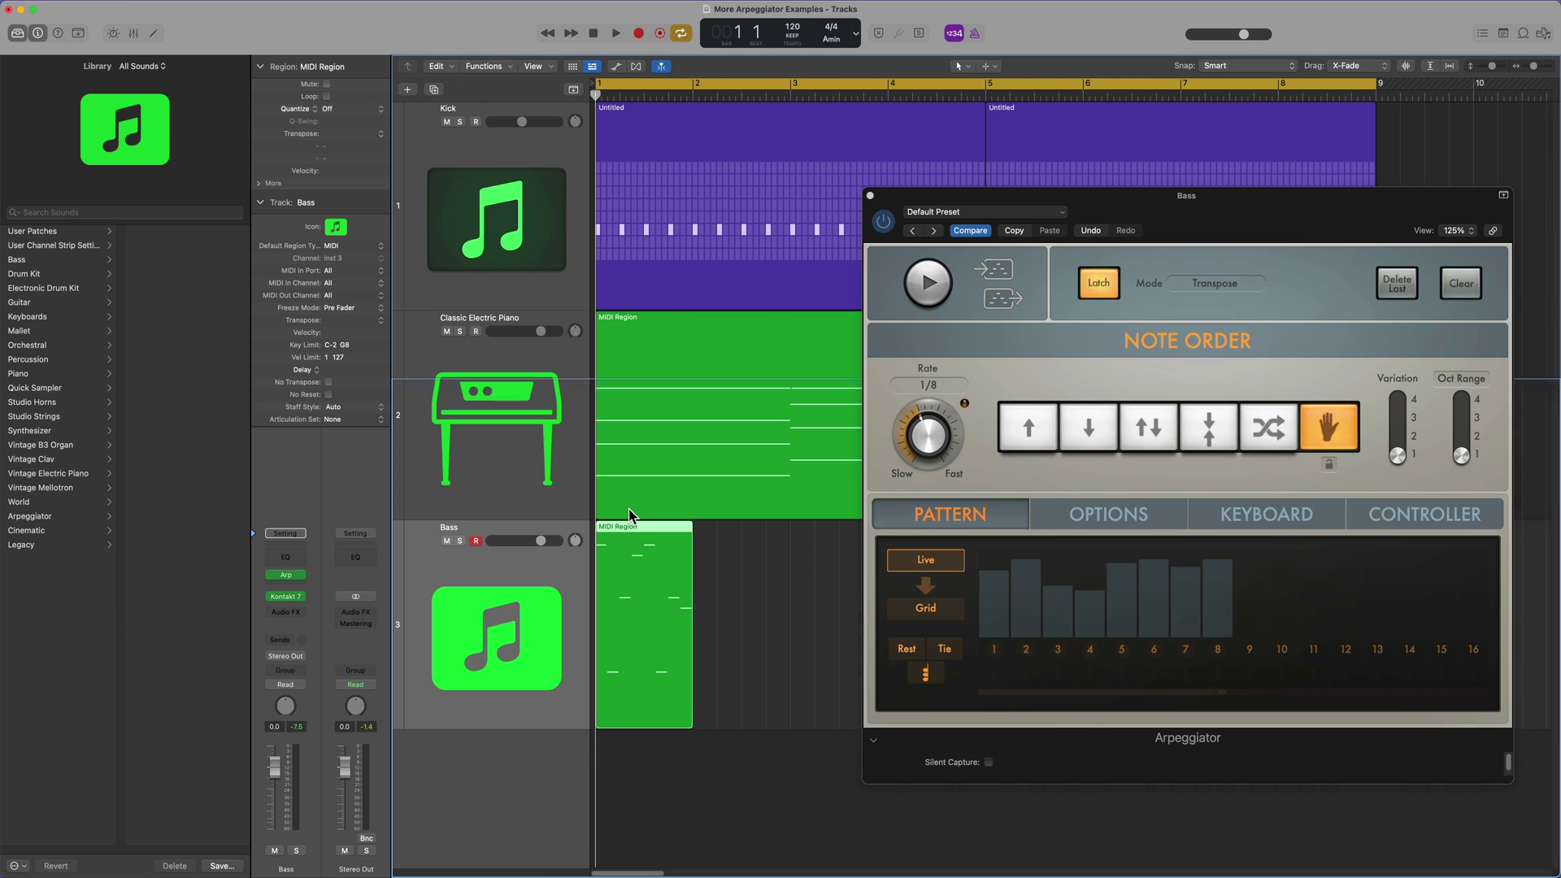
left_click(704, 574)
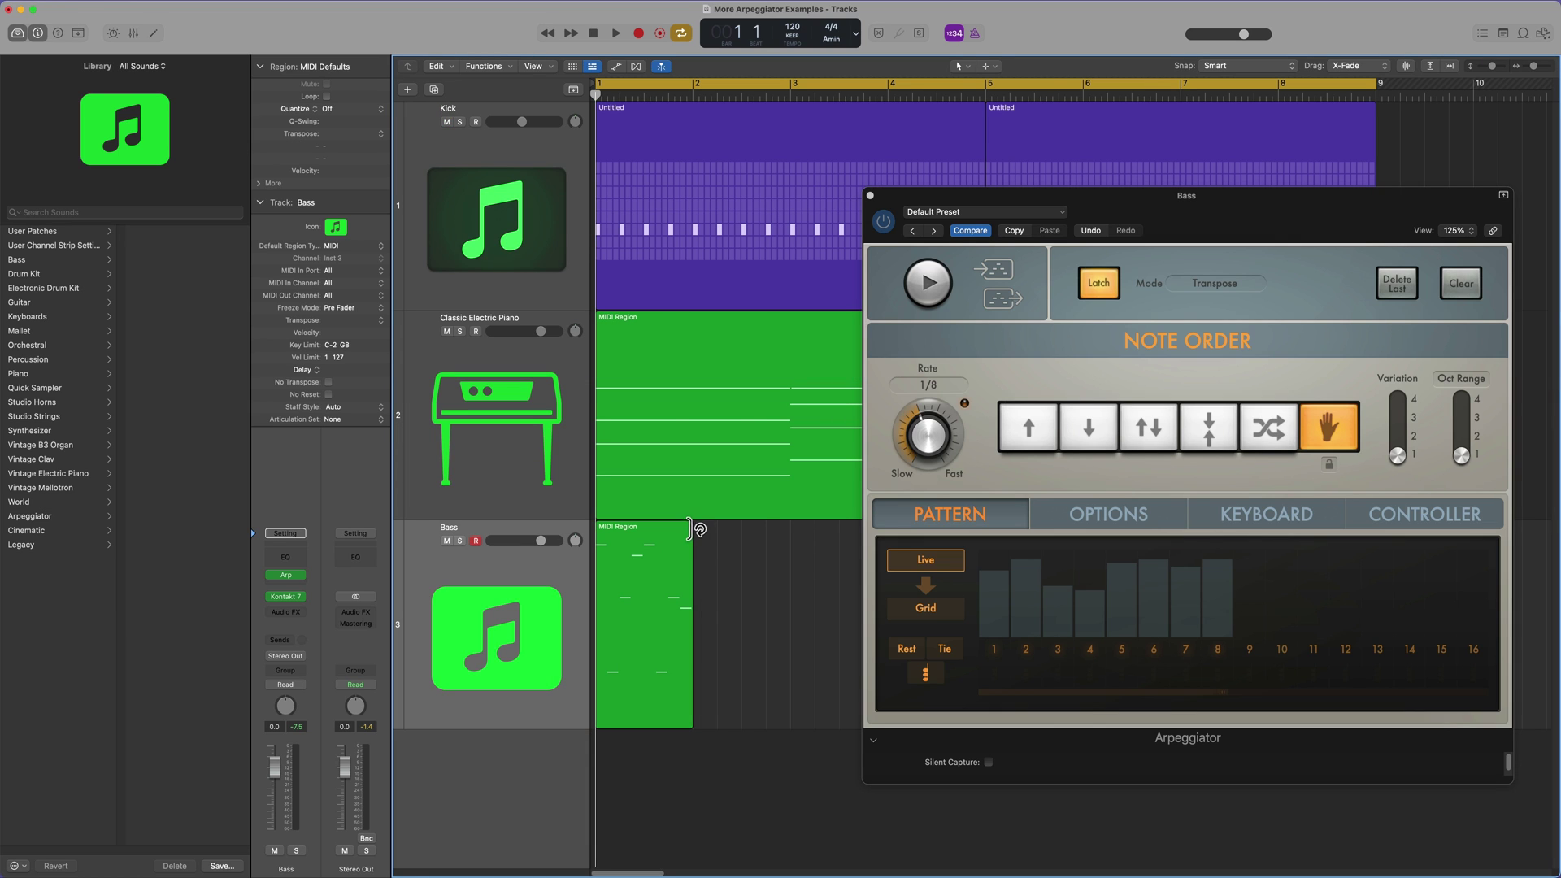
left_click_drag(699, 529, 792, 553)
scroll(732, 567, "right", 3)
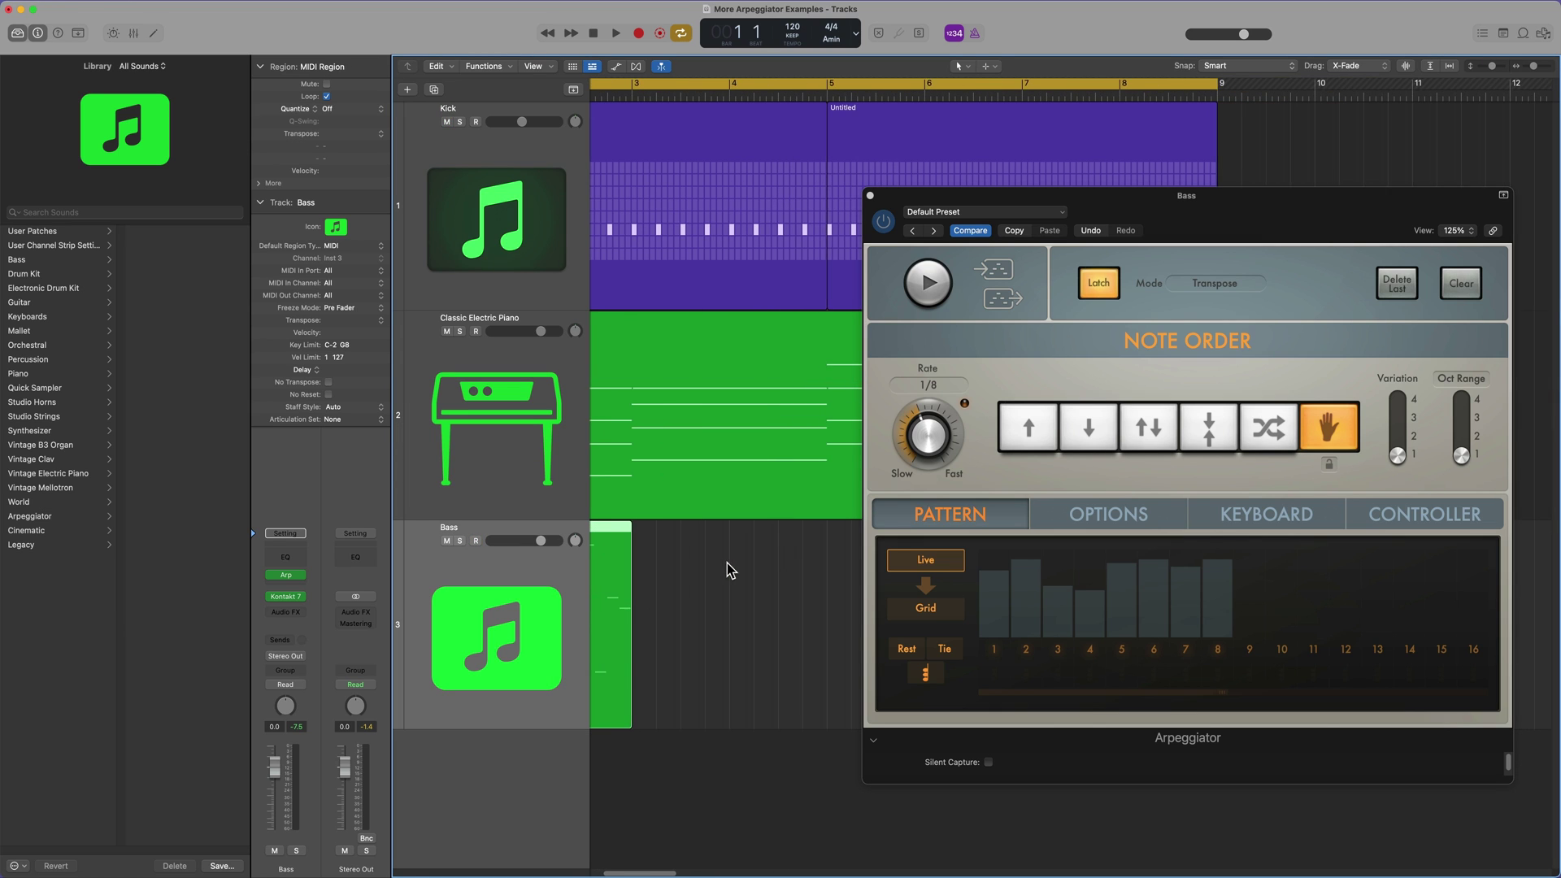
Step: Turn off cycle, put the playhead at bar 3, and enable the Arpeggiator's Silent Capture
key("c")
left_click(641, 99)
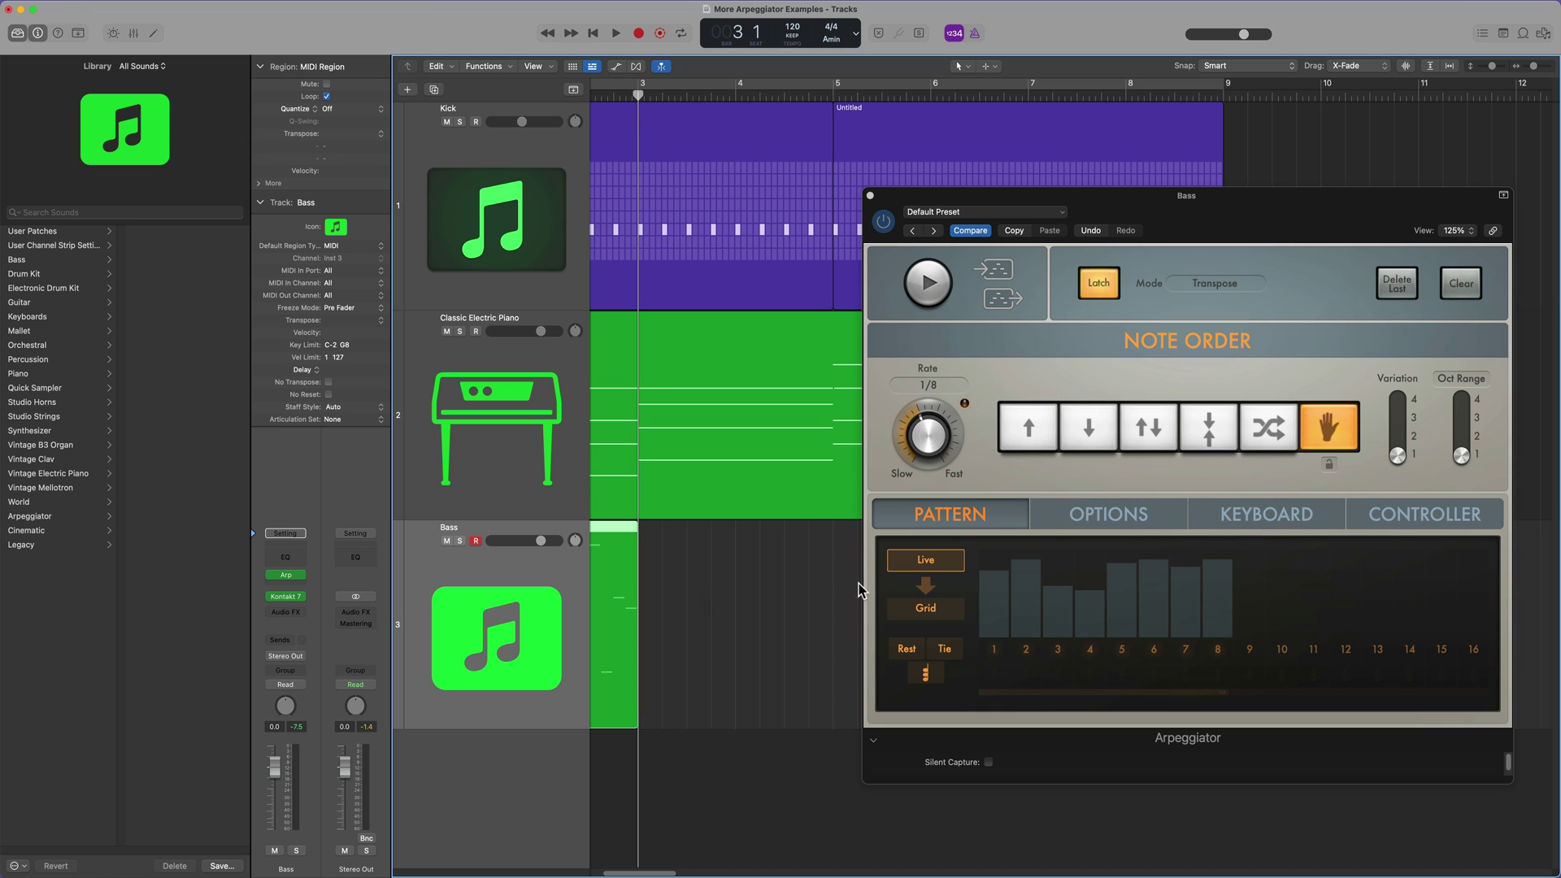
left_click(1281, 348)
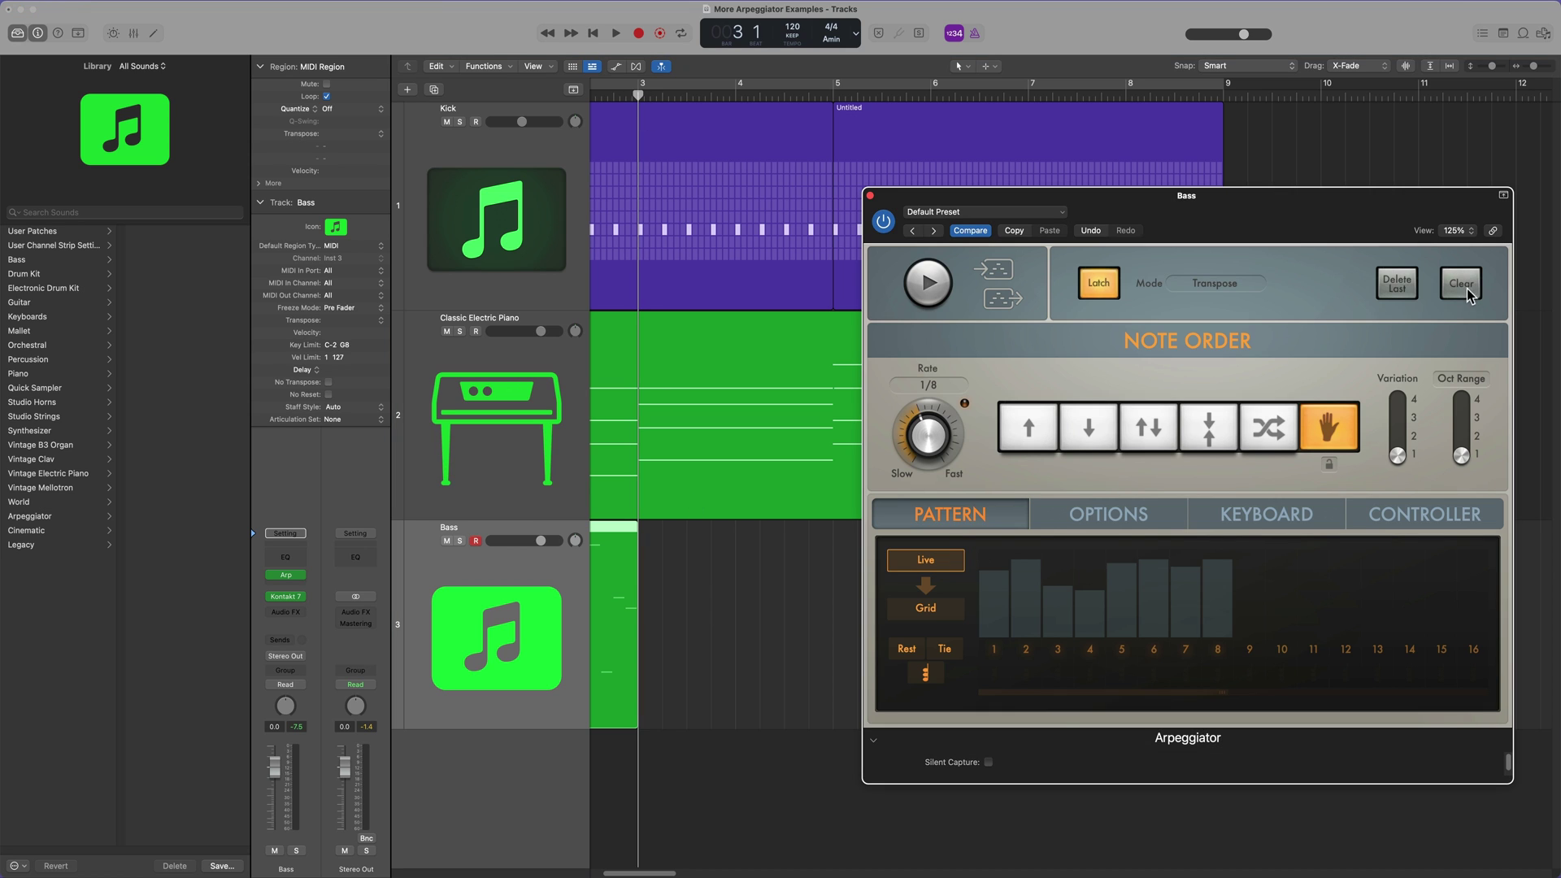
left_click(989, 763)
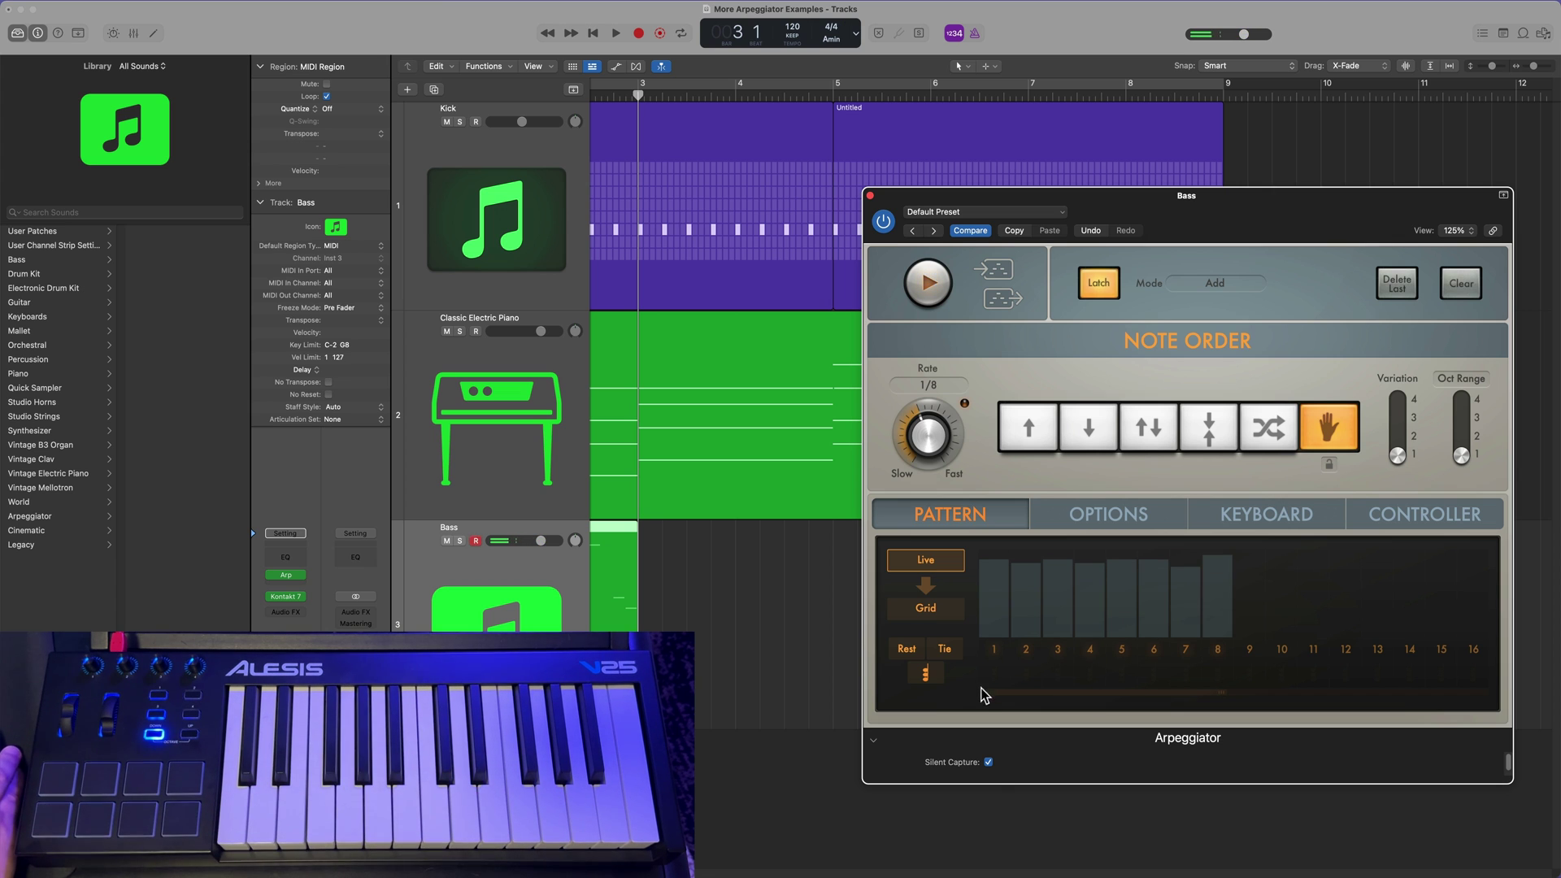
Step: Stop capturing, preview the eight-step pattern, and drop it on the Bass track at bar 3
left_click(989, 762)
left_click(938, 296)
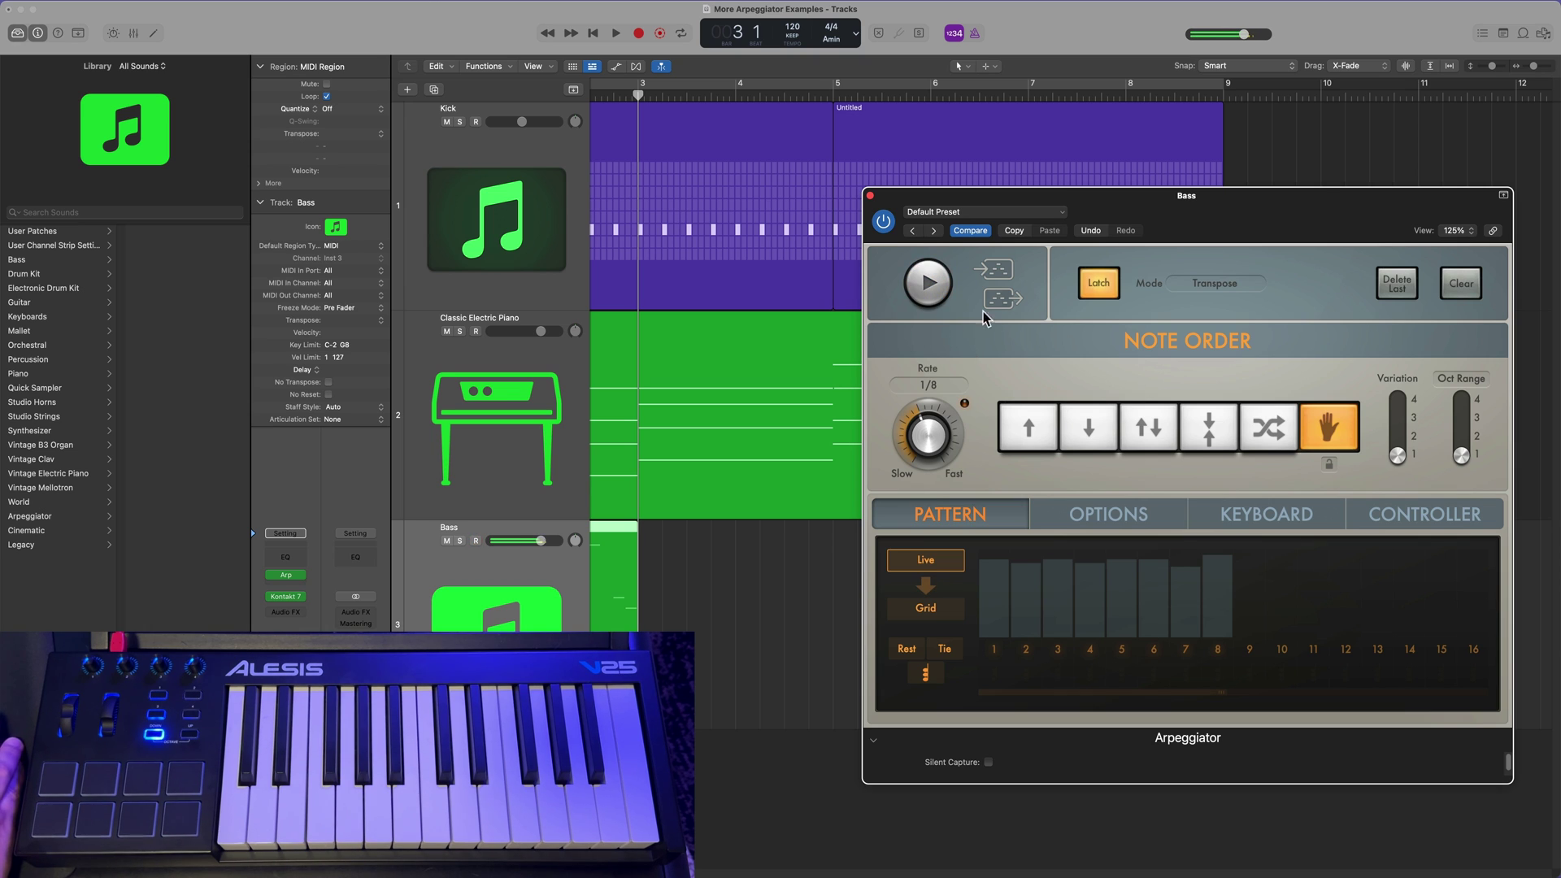
left_click_drag(1000, 303, 817, 603)
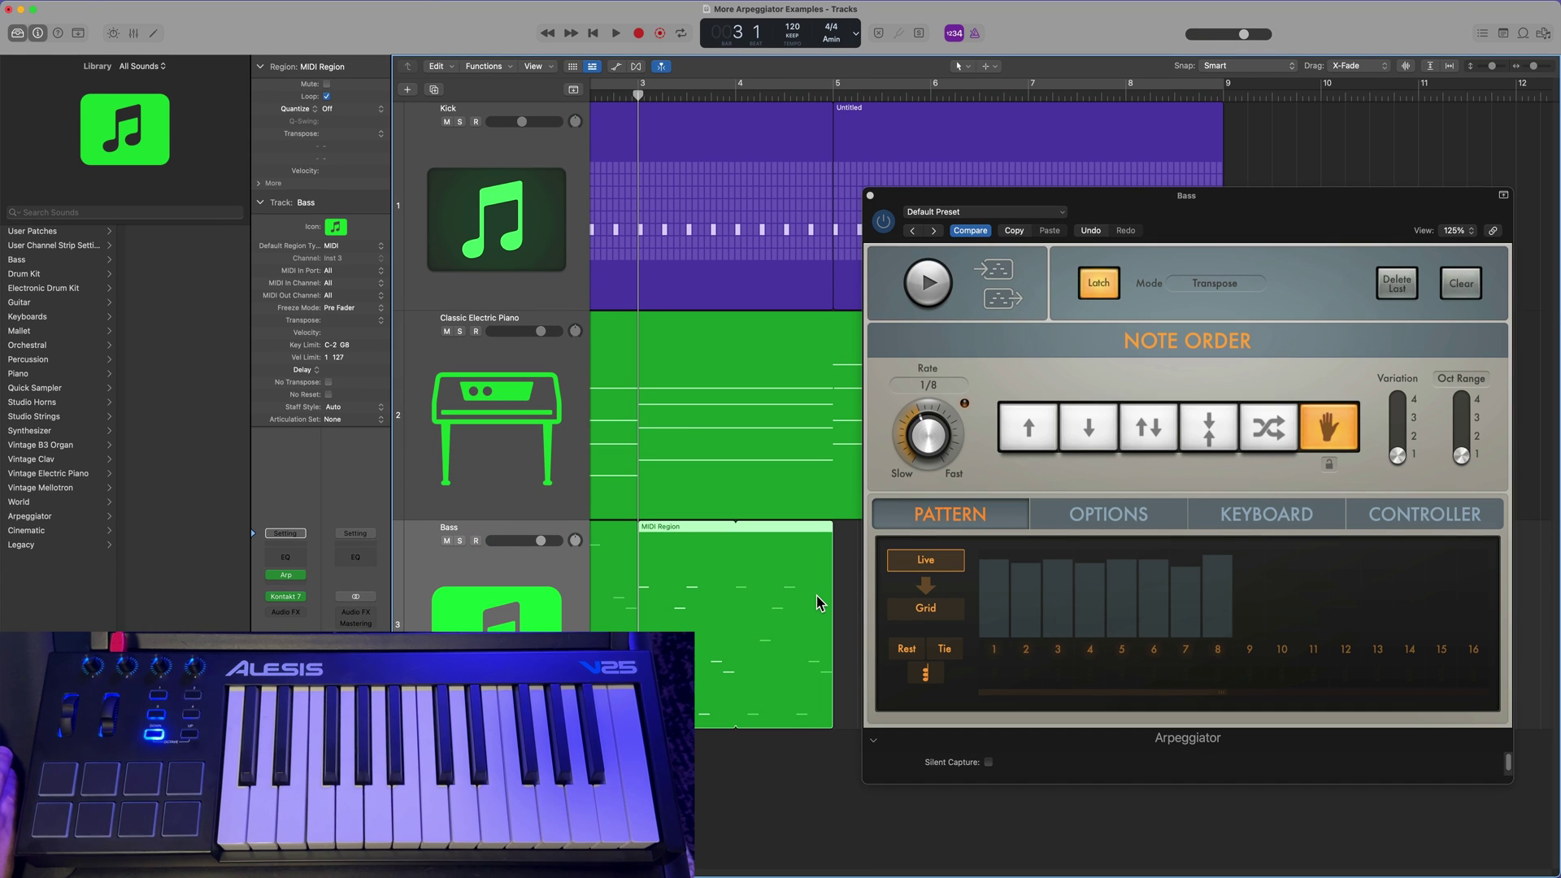
Step: Hide the Library, set the playhead to bar 5, and clear the Arpeggiator for a new capture
key("y")
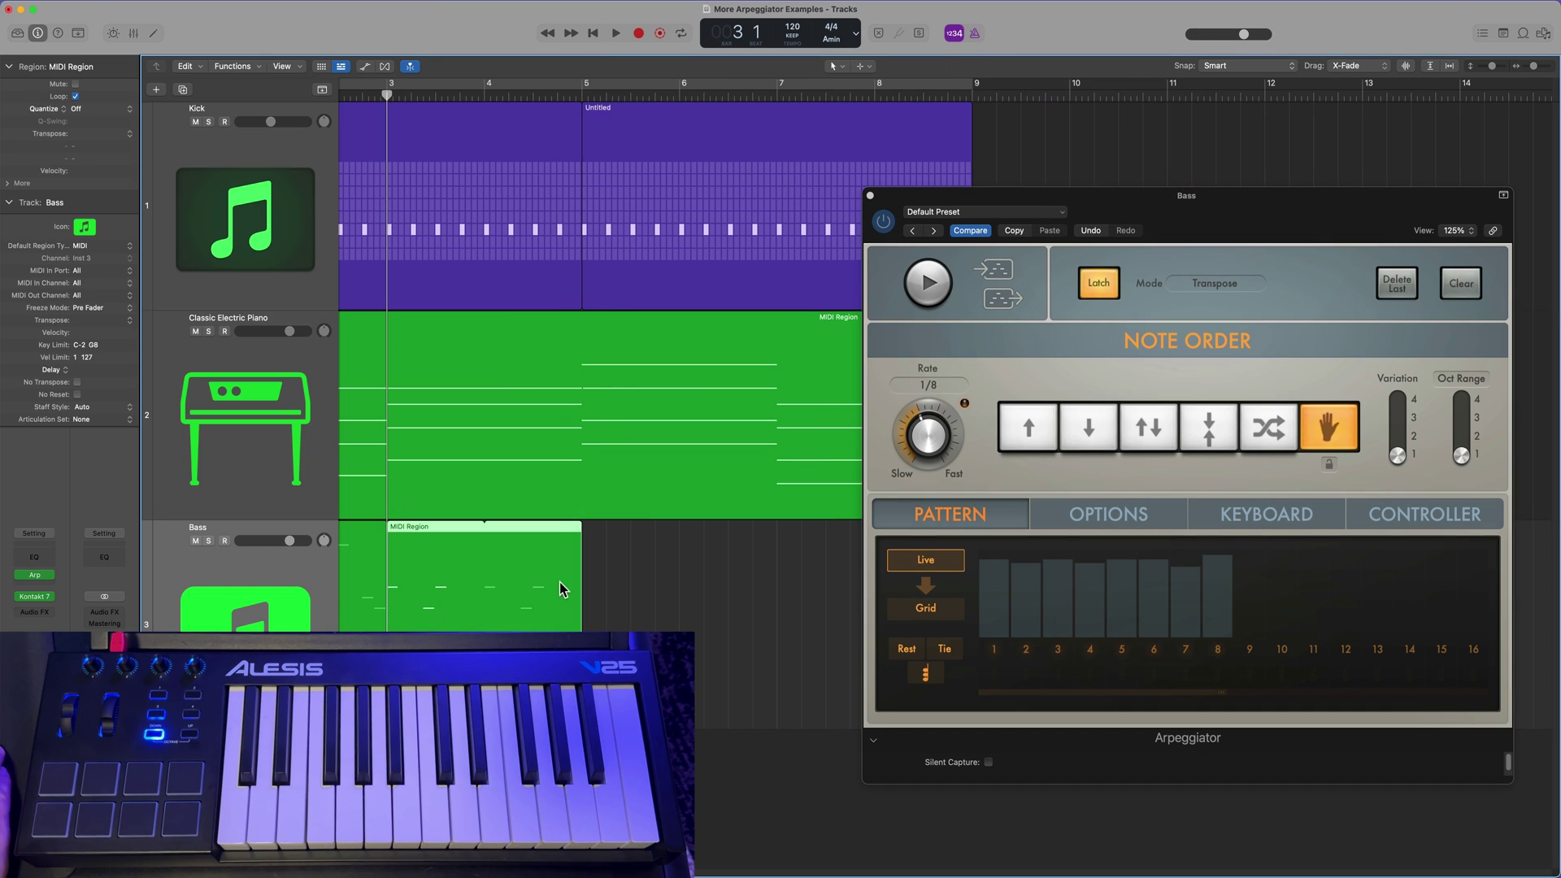
left_click(546, 92)
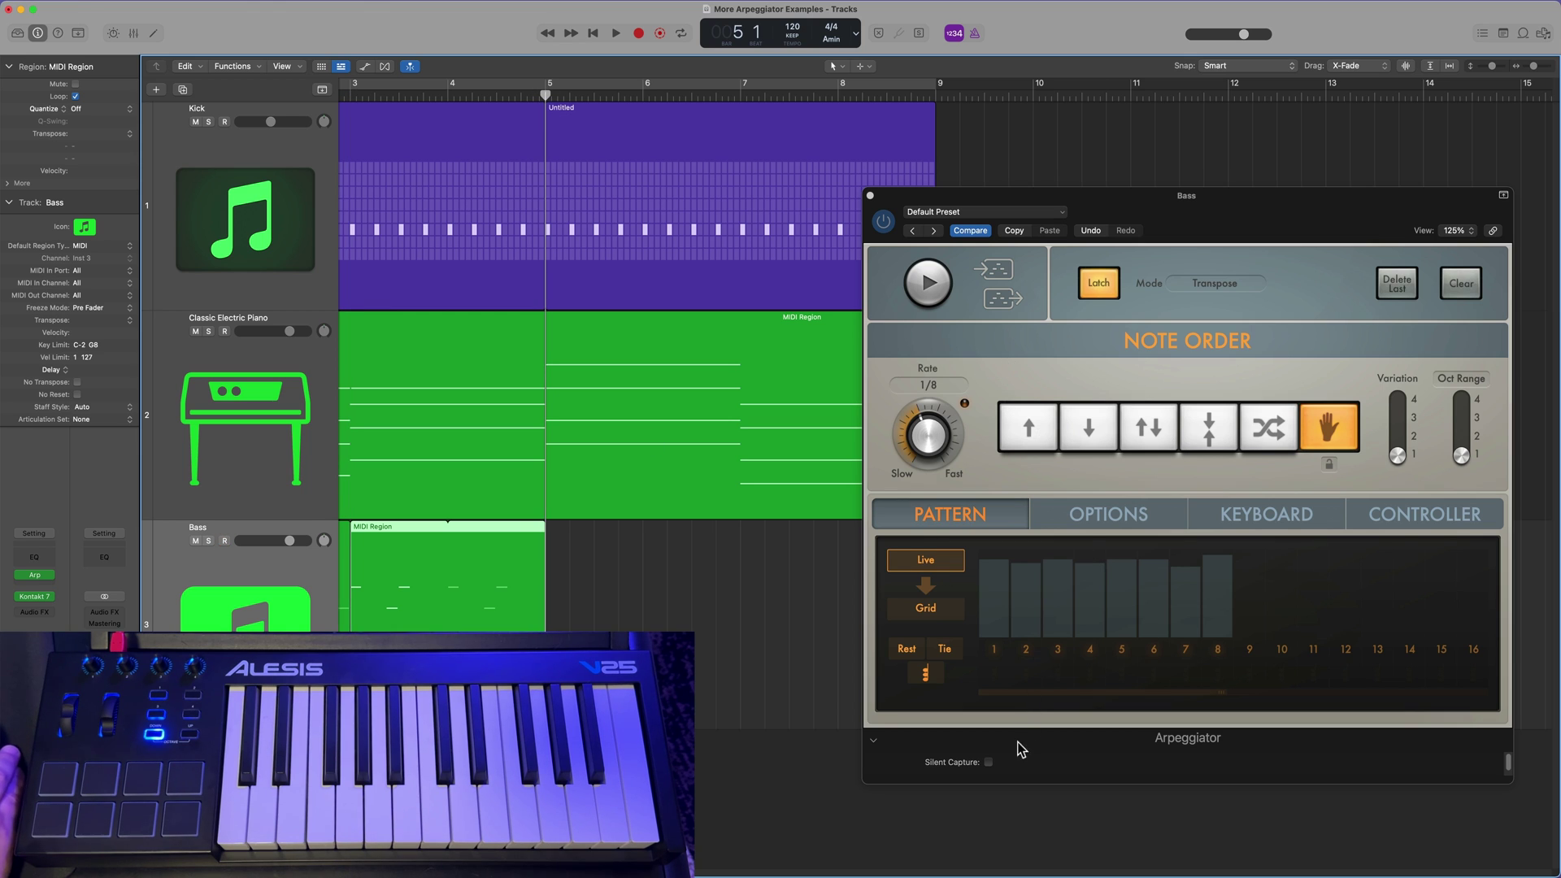
left_click(1455, 286)
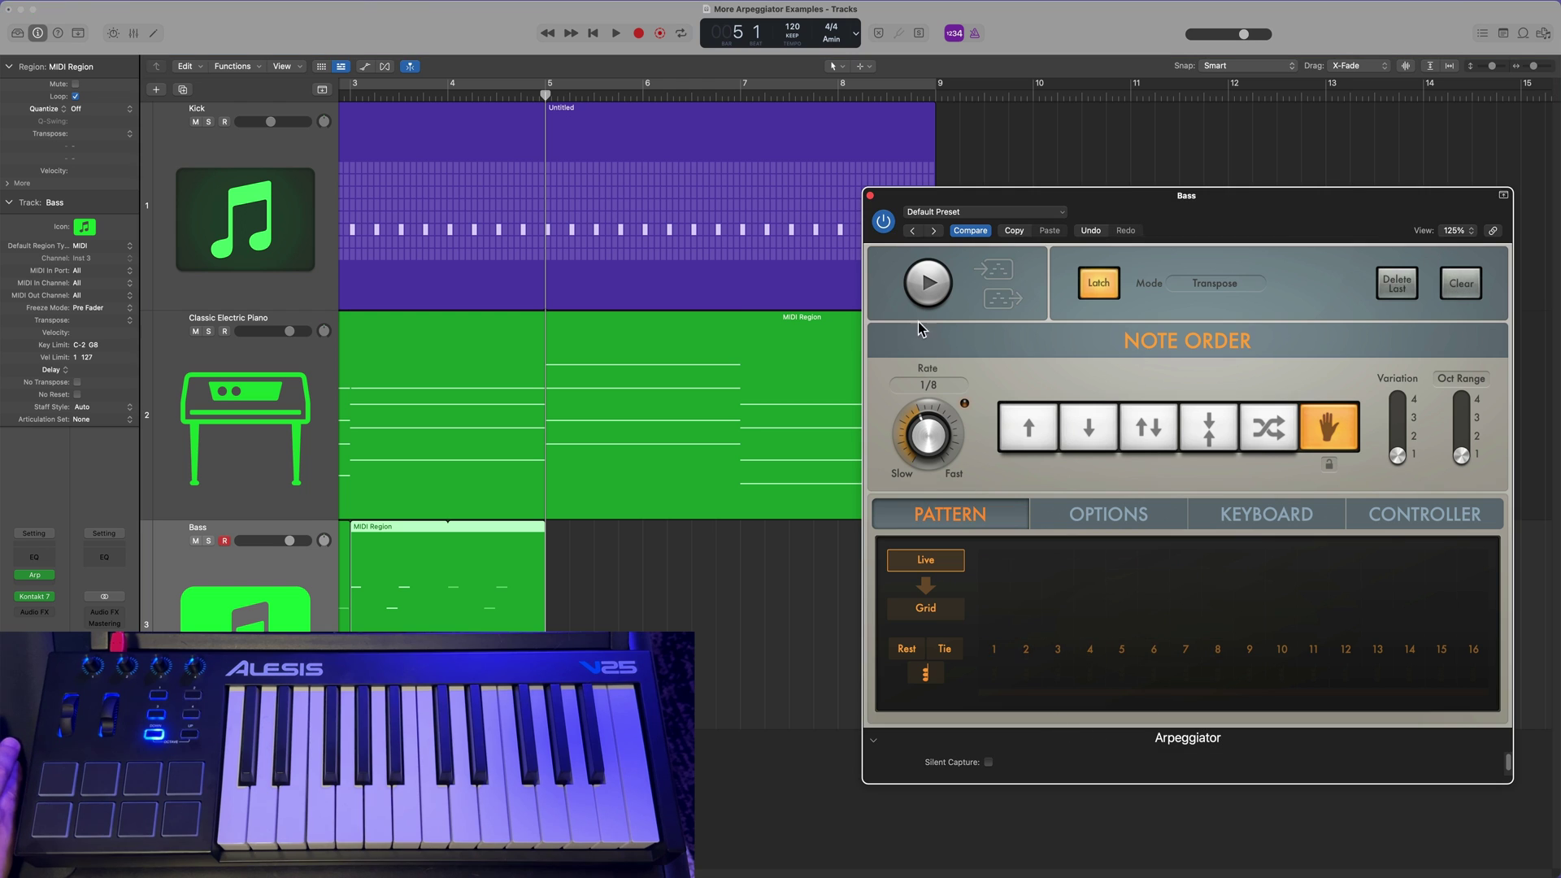
left_click(989, 762)
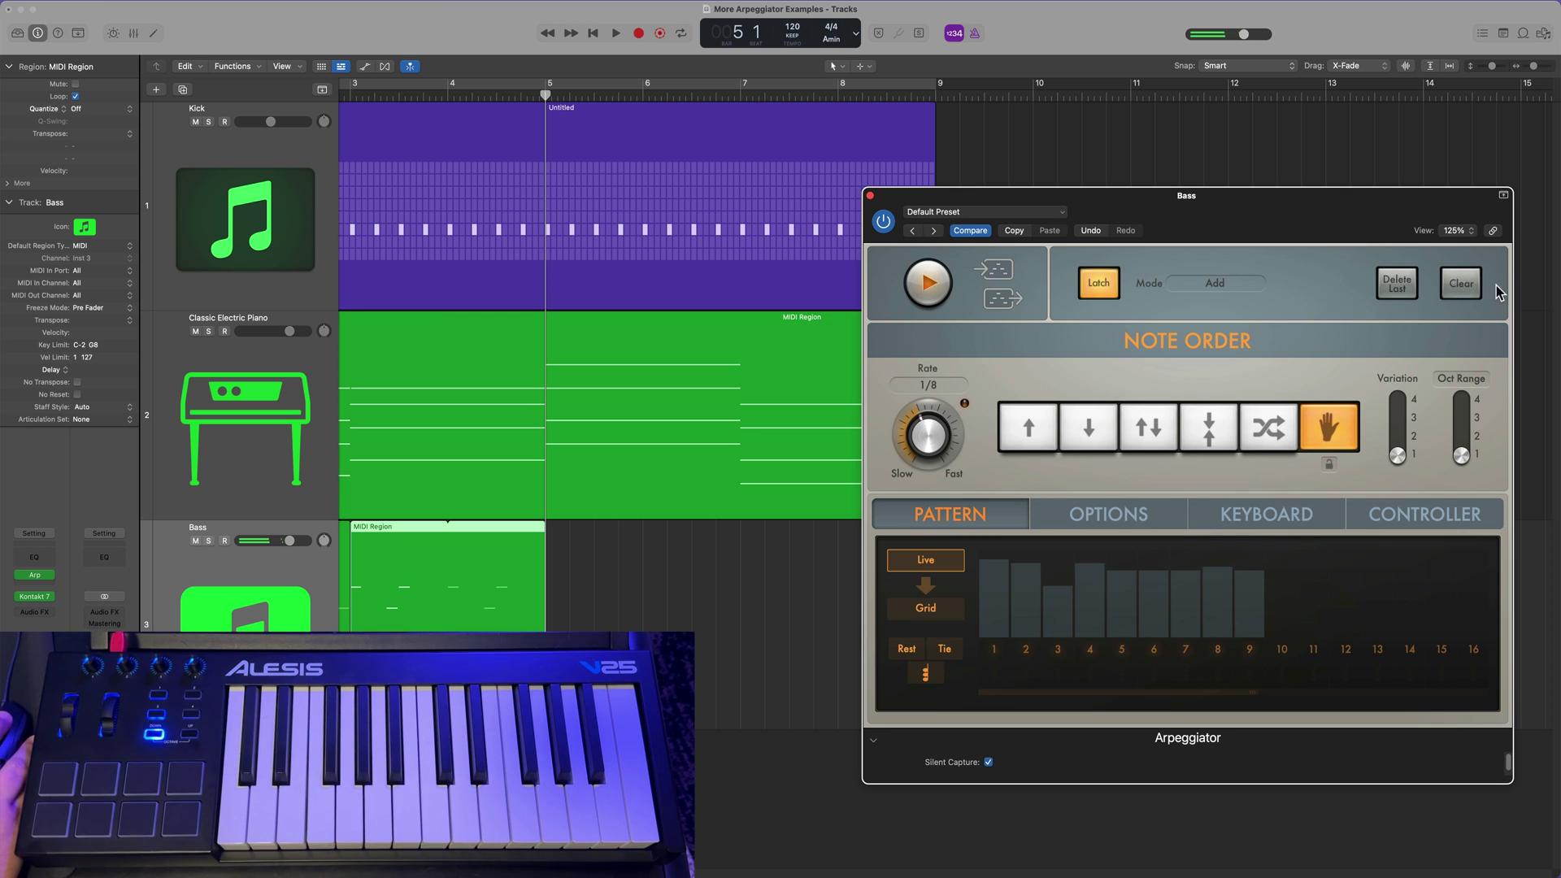
Step: Clear and re-record the eight steps, then place the new pattern on Bass at bar 5
left_click(1461, 284)
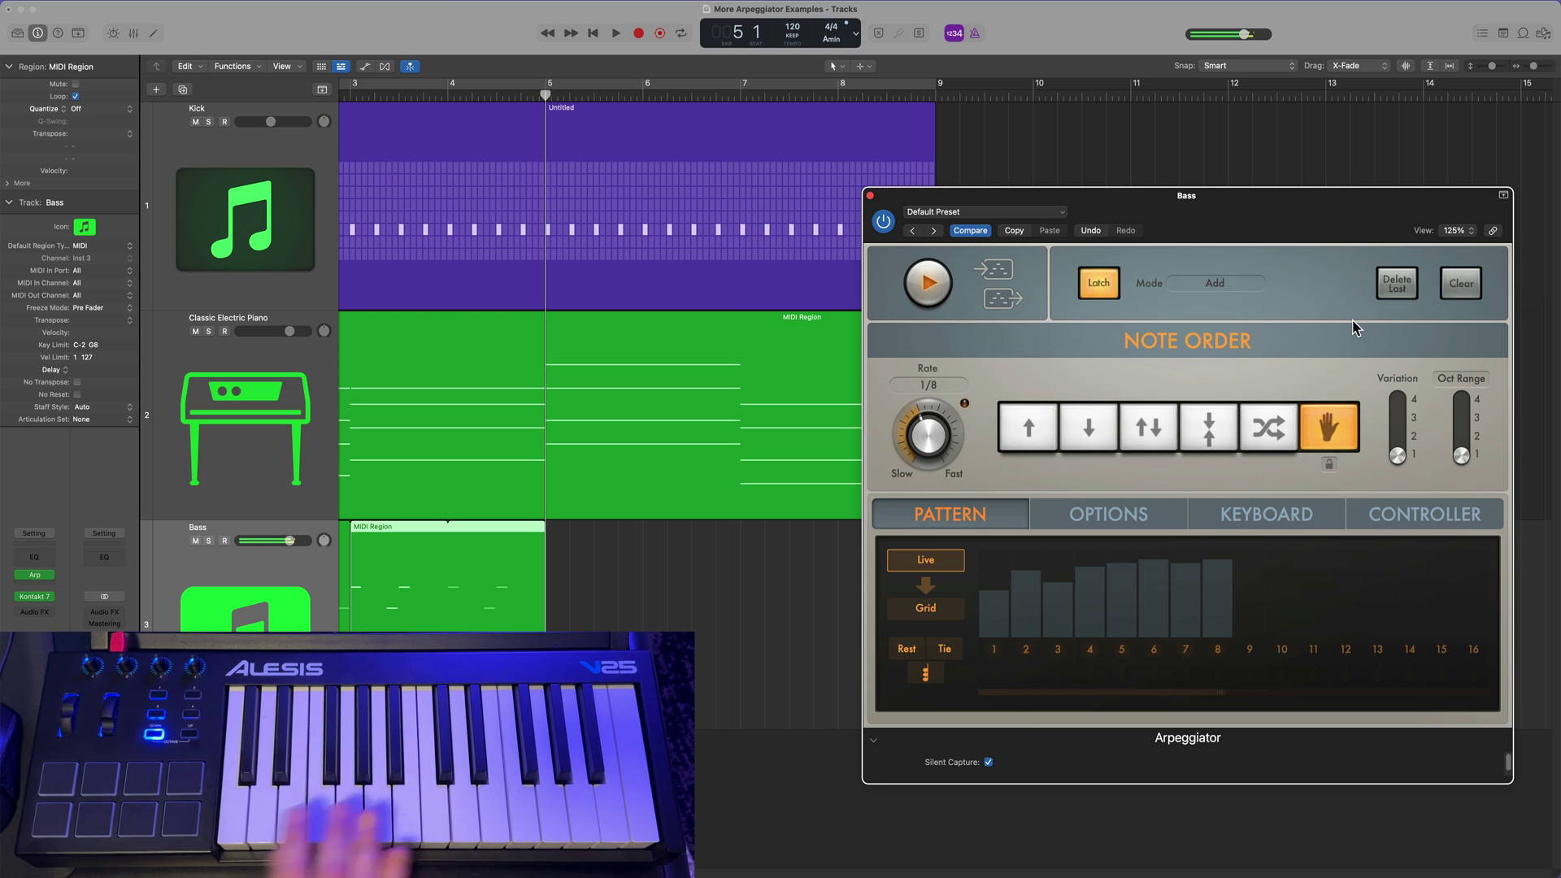
left_click(989, 762)
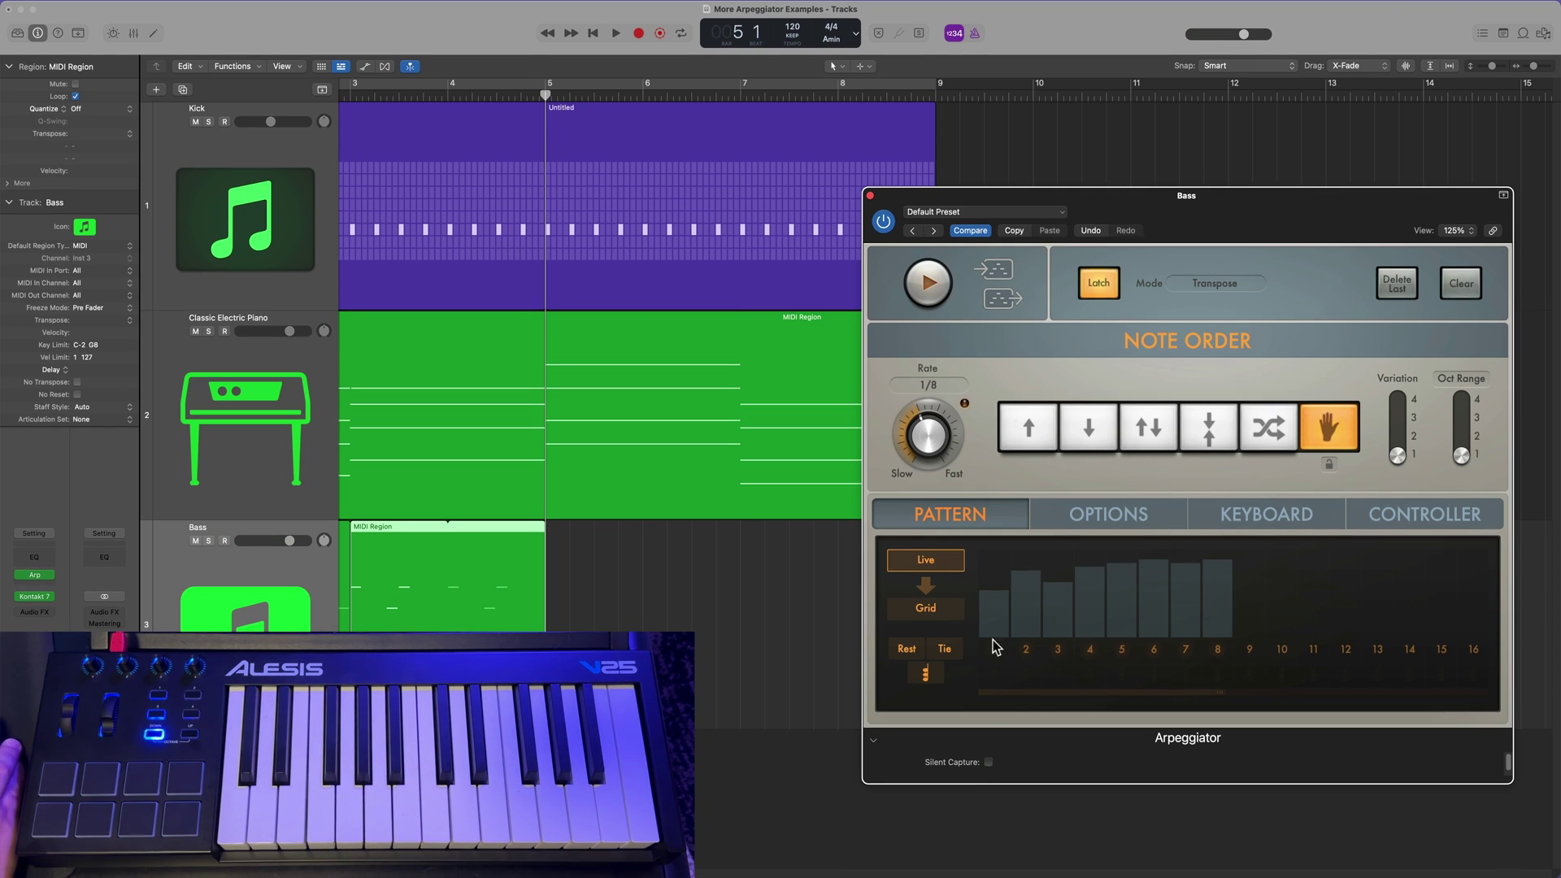
left_click_drag(1006, 303, 569, 569)
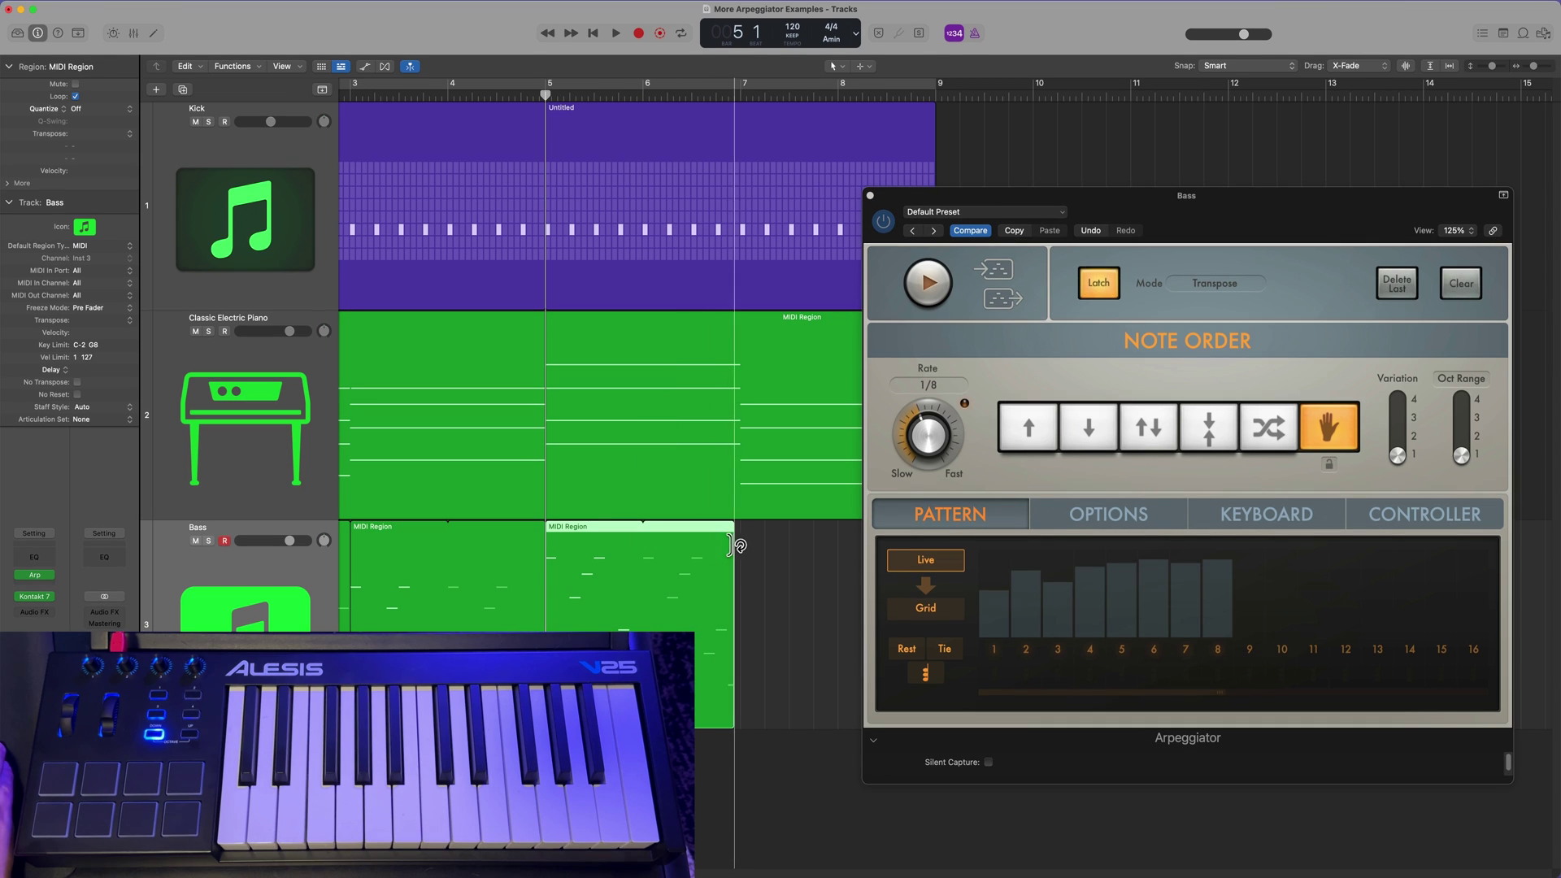
Step: Capture a fresh pattern from a cleared Arpeggiator and position it on the Bass track at bar 7
left_click(748, 94)
scroll(654, 415, "right", 3)
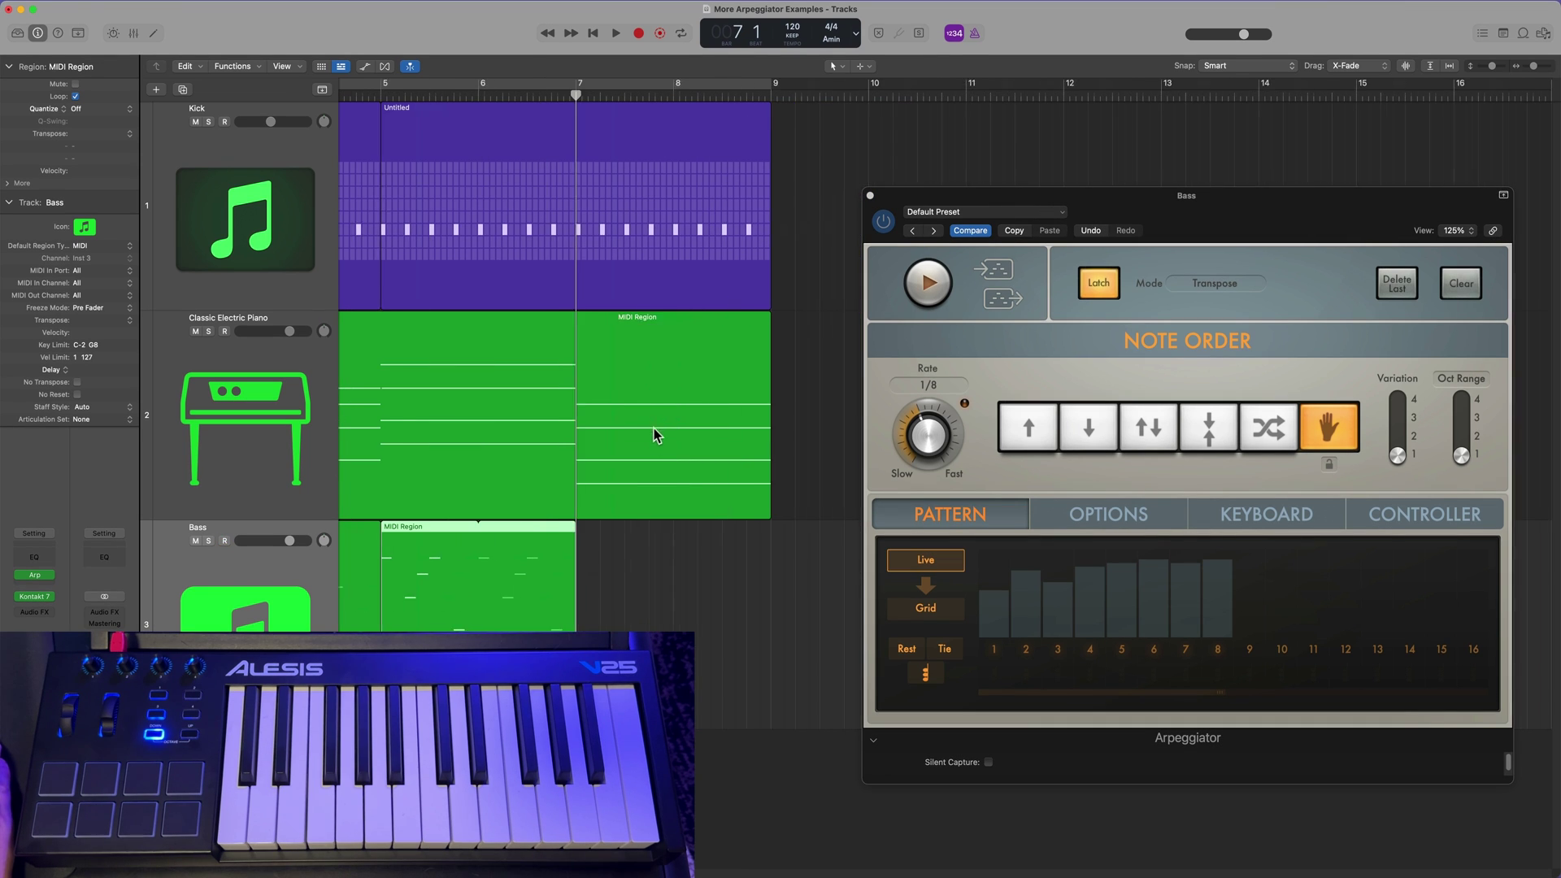
left_click(1461, 283)
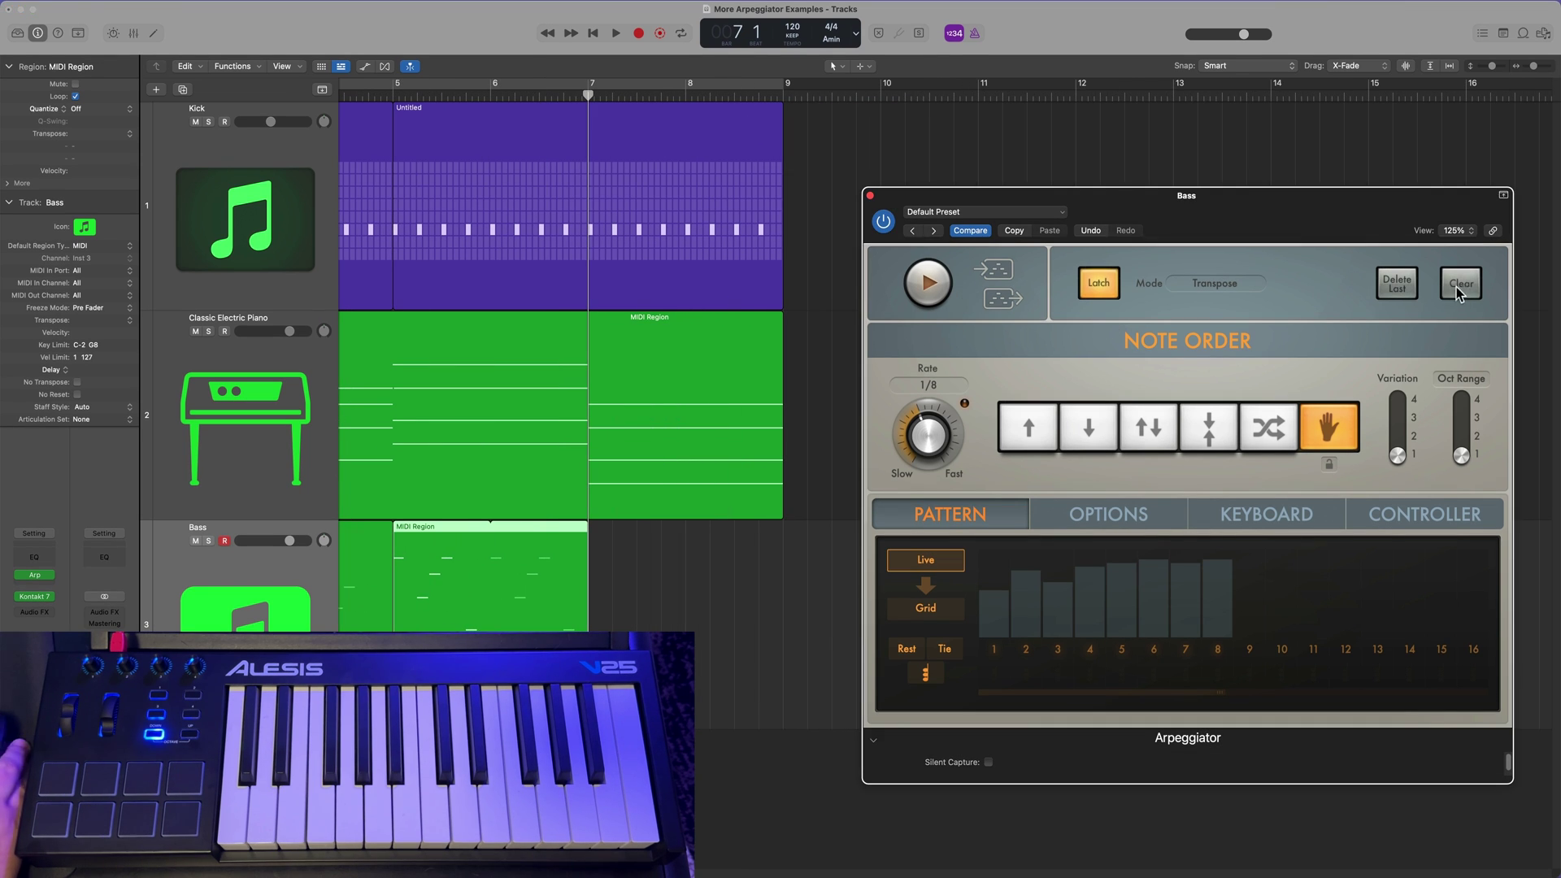
left_click(988, 761)
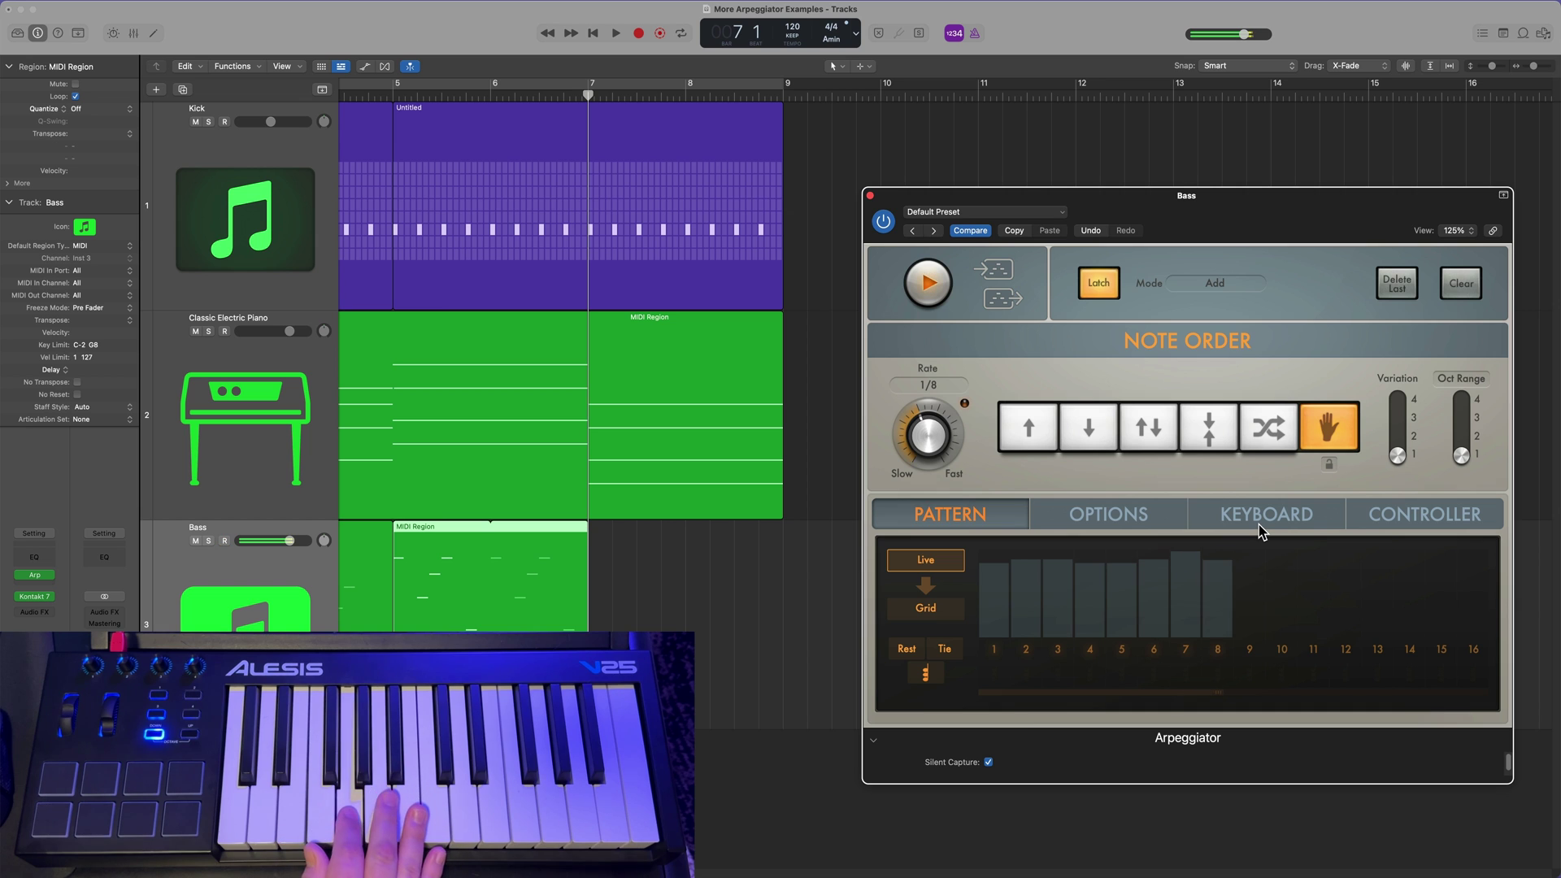
left_click_drag(1002, 298, 608, 599)
left_click_drag(687, 540, 786, 547)
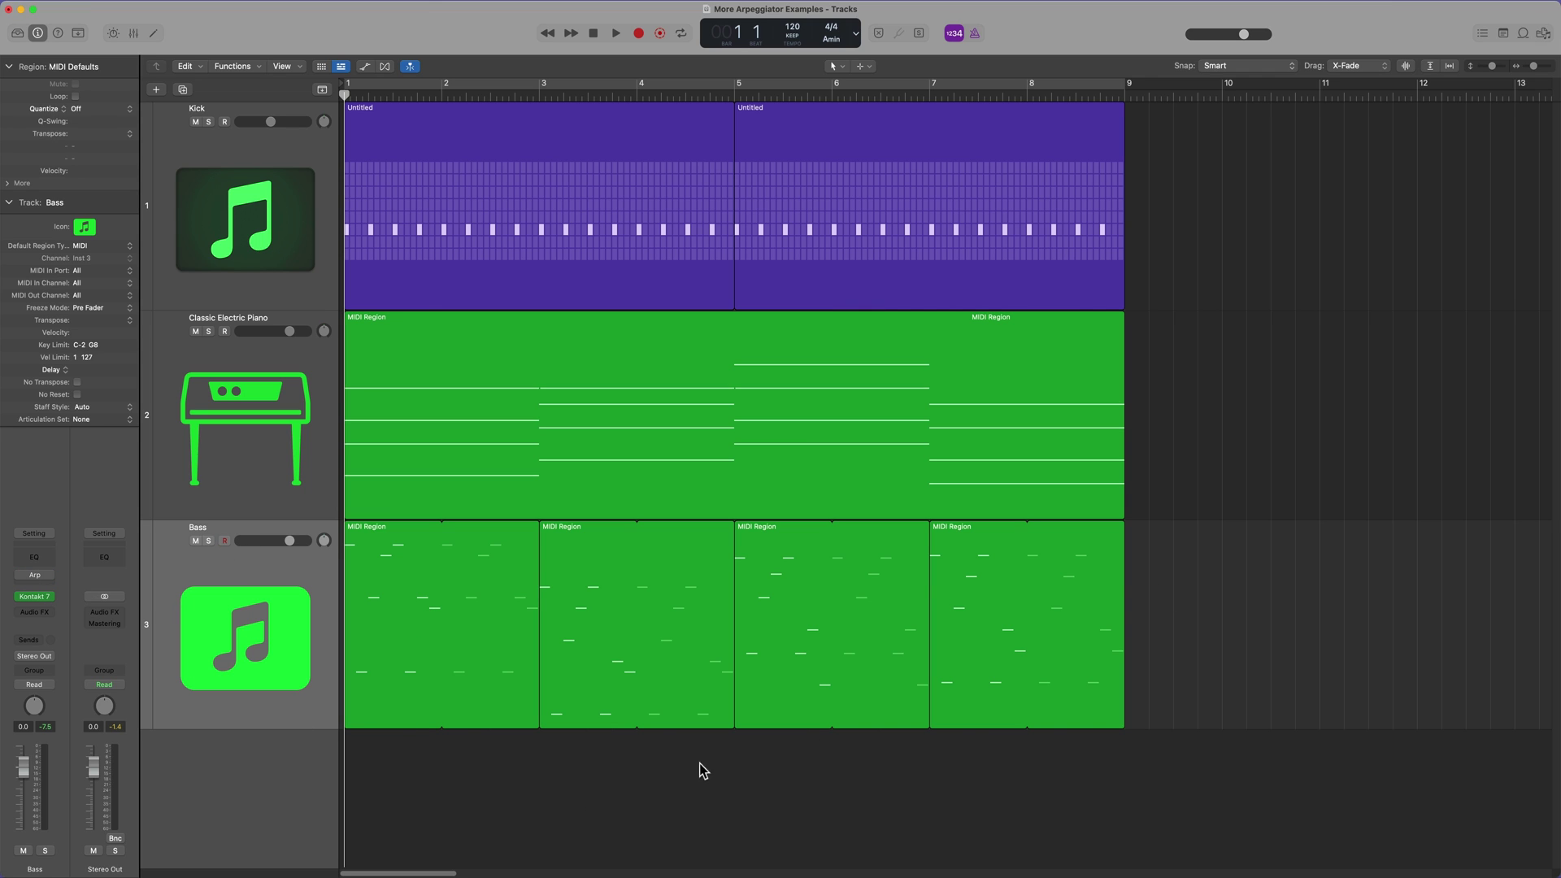
Step: Join the four Bass regions with Cmd+J and open the result zoomed-to-fit in the Piano Roll
left_click_drag(1175, 597, 436, 599)
key("super+j")
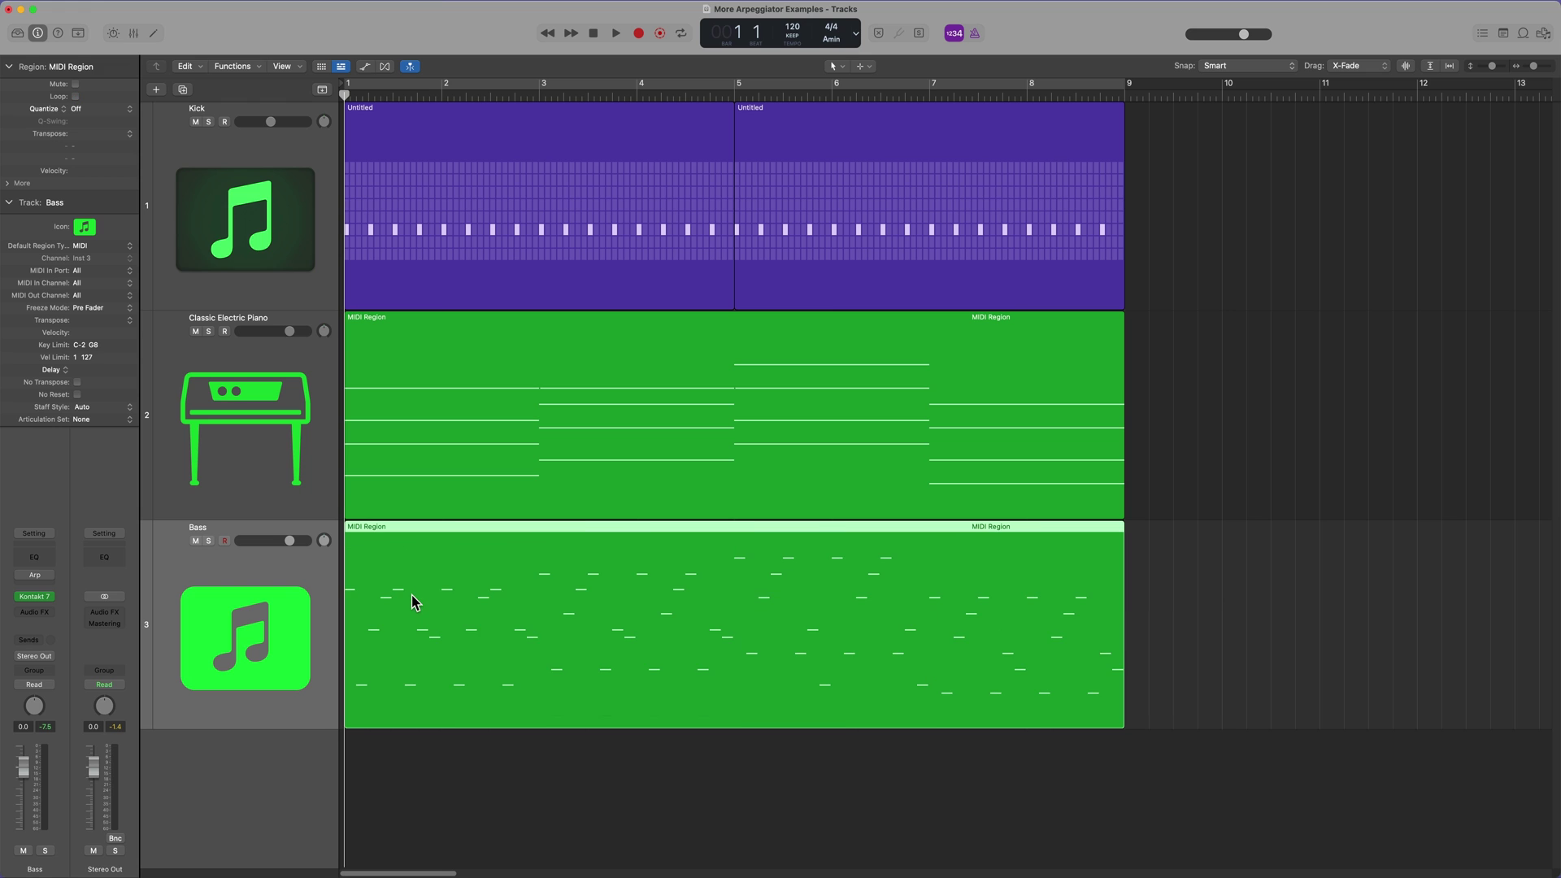
double_click(412, 600)
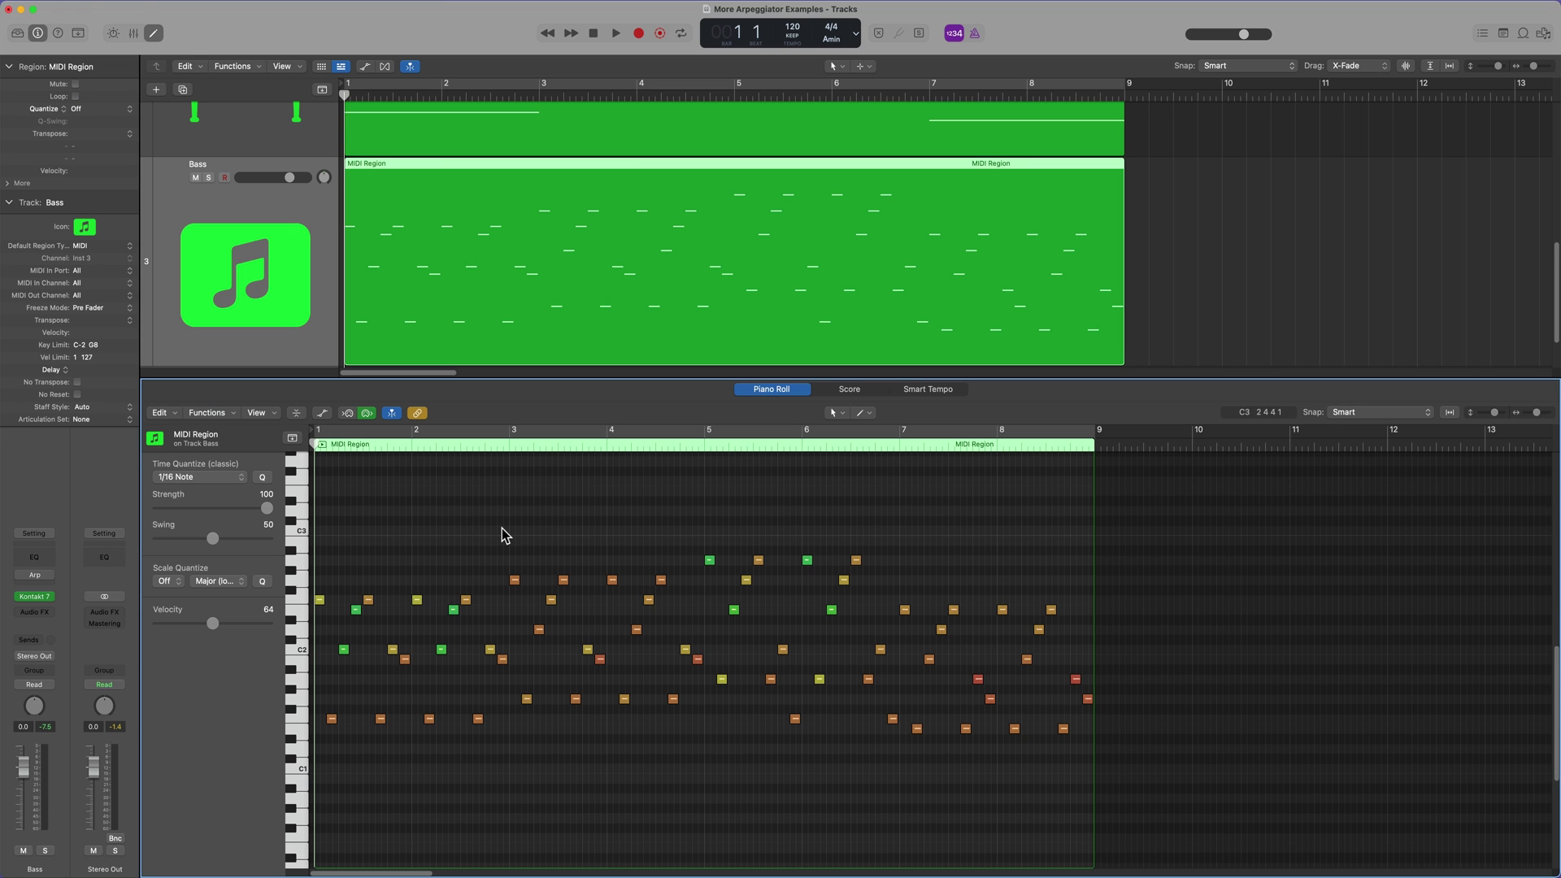
key("z")
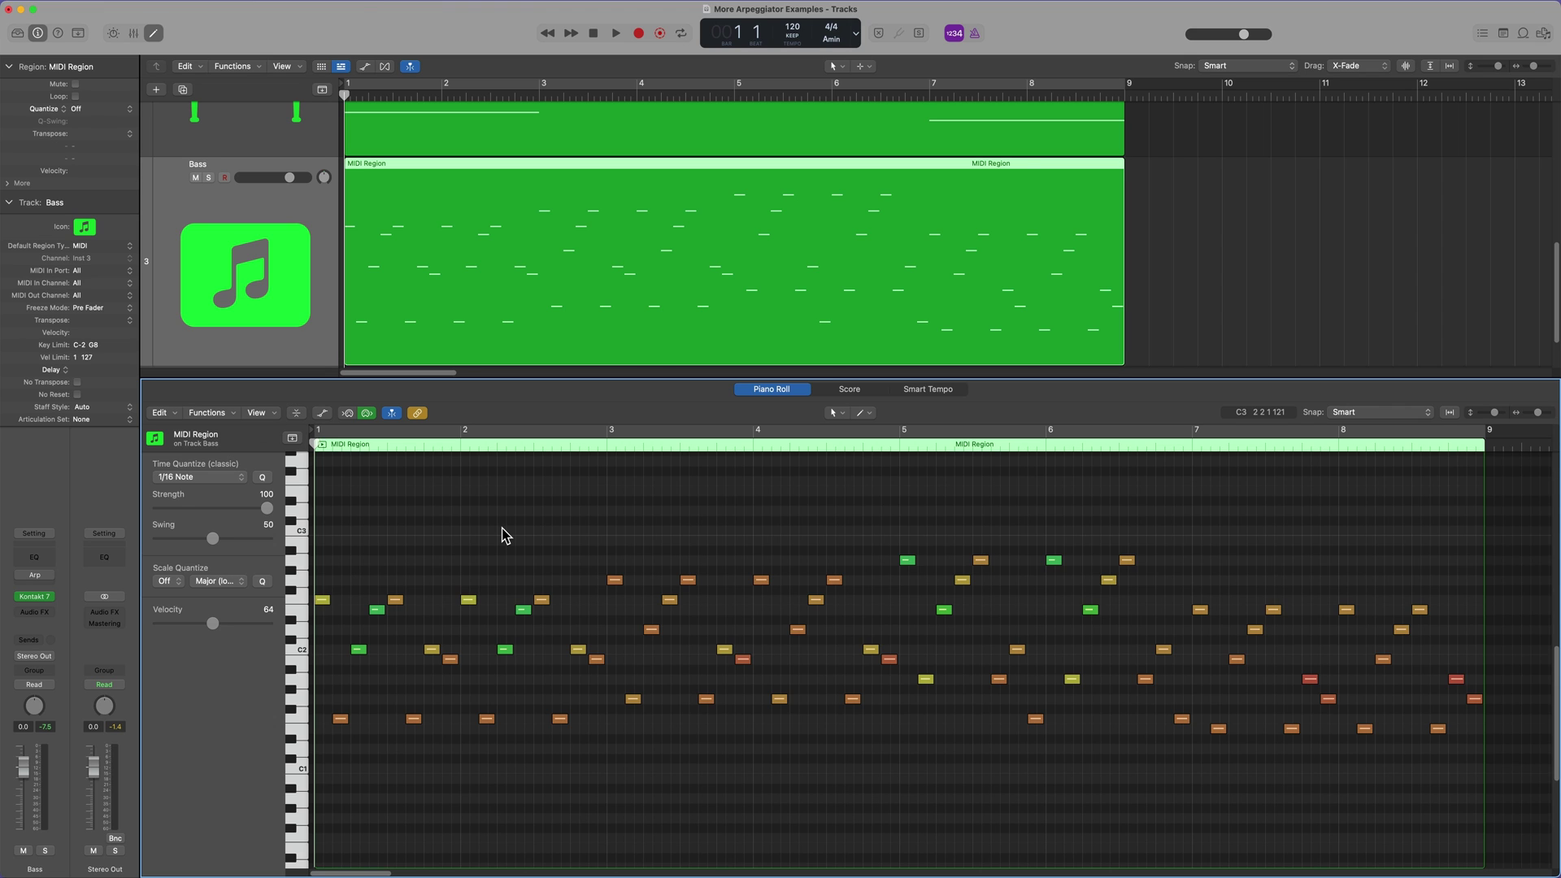
Step: Play the joined bassline, following it across the Piano Roll
key("space")
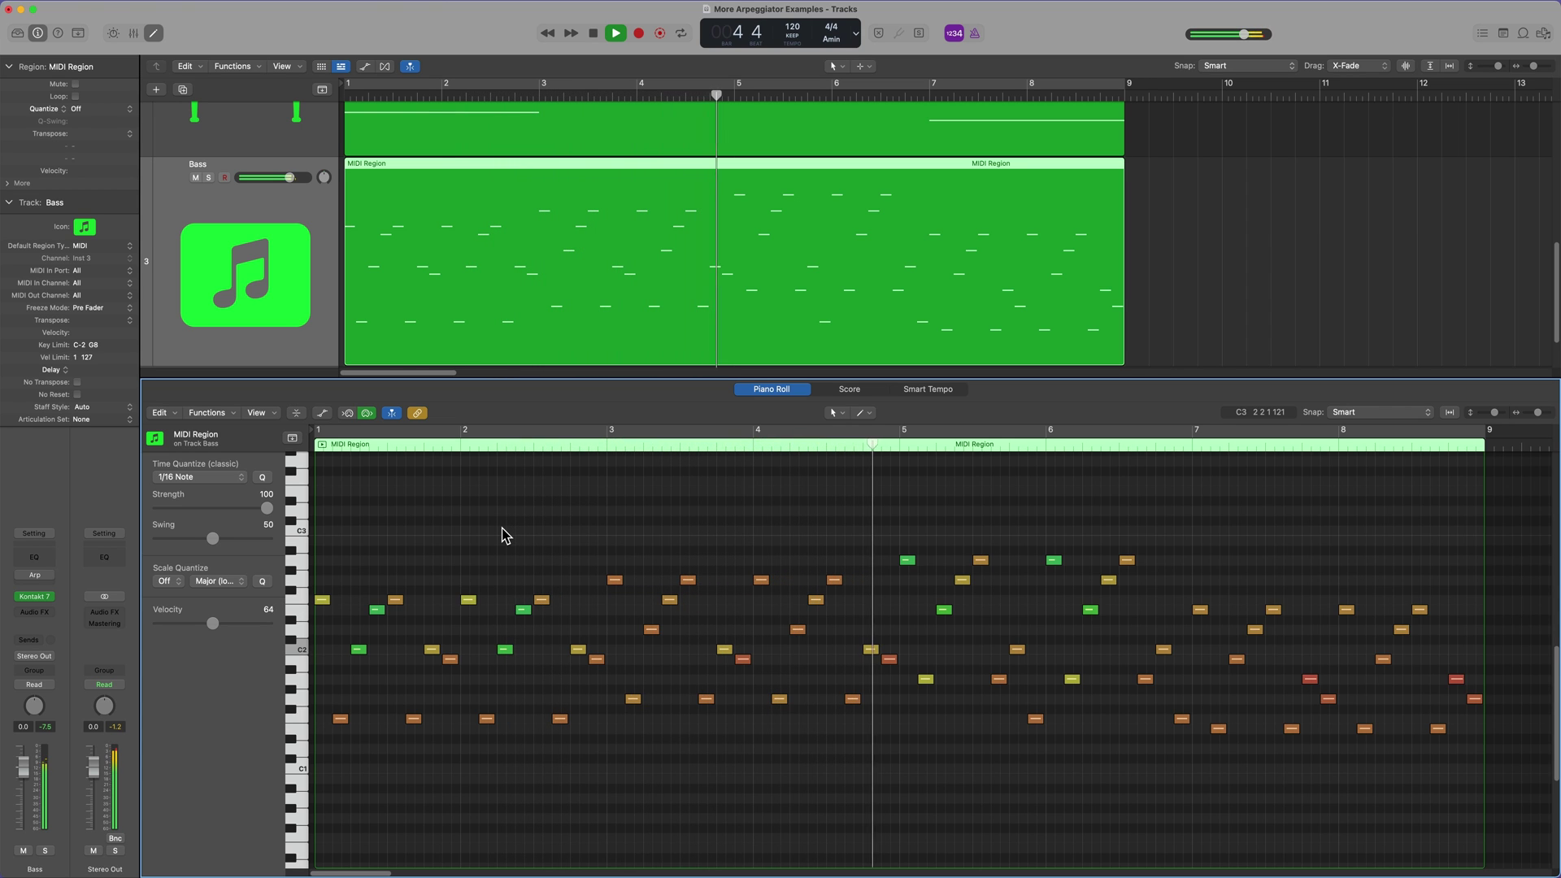
scroll(561, 569, "right", 2)
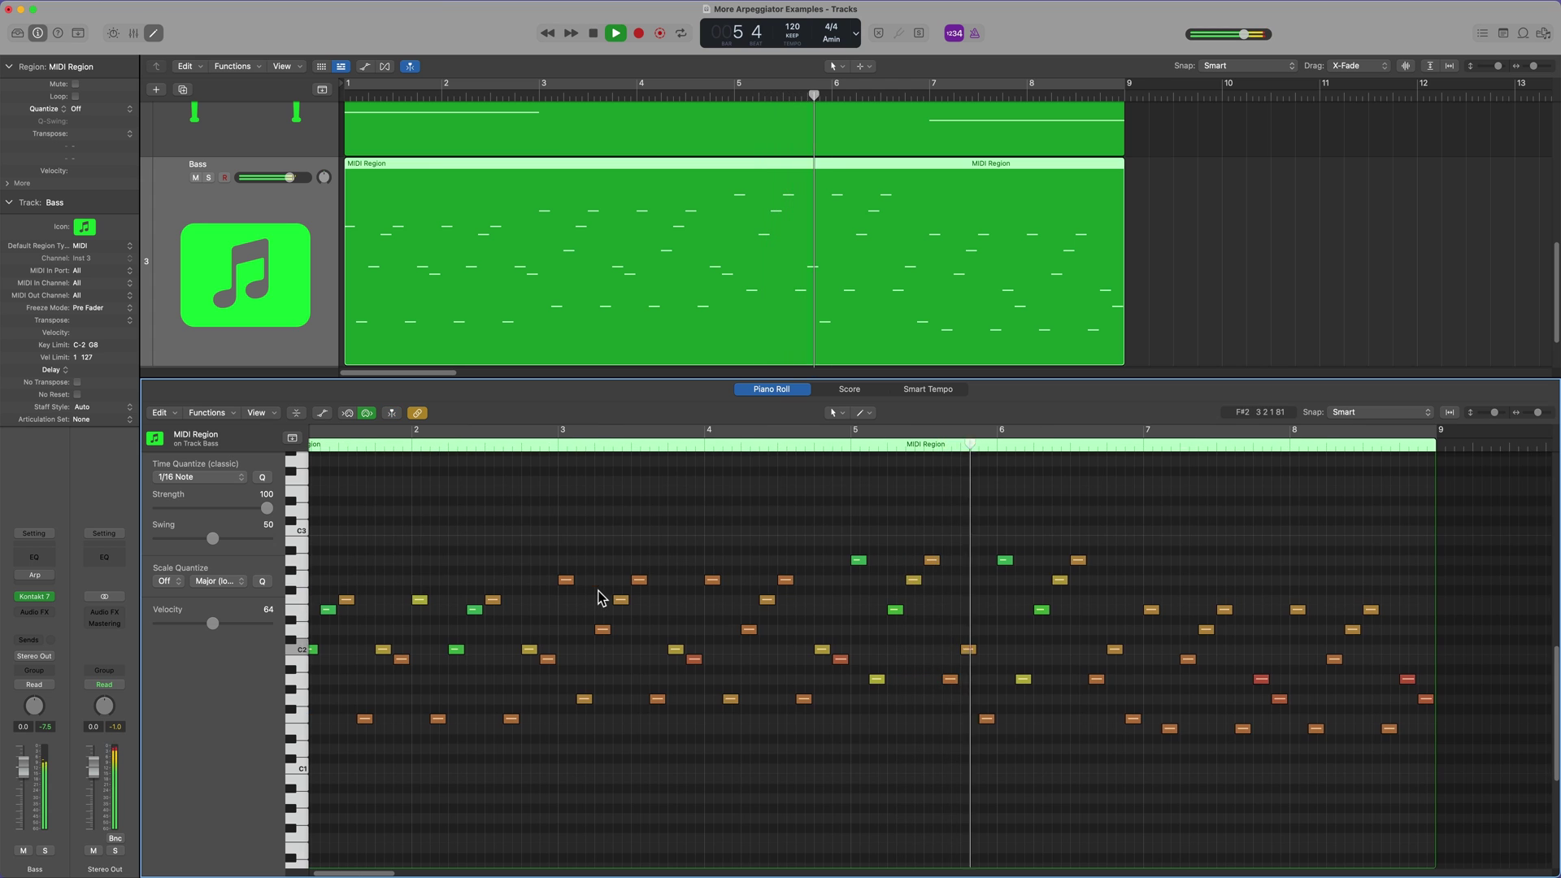
scroll(598, 597, "right", 3)
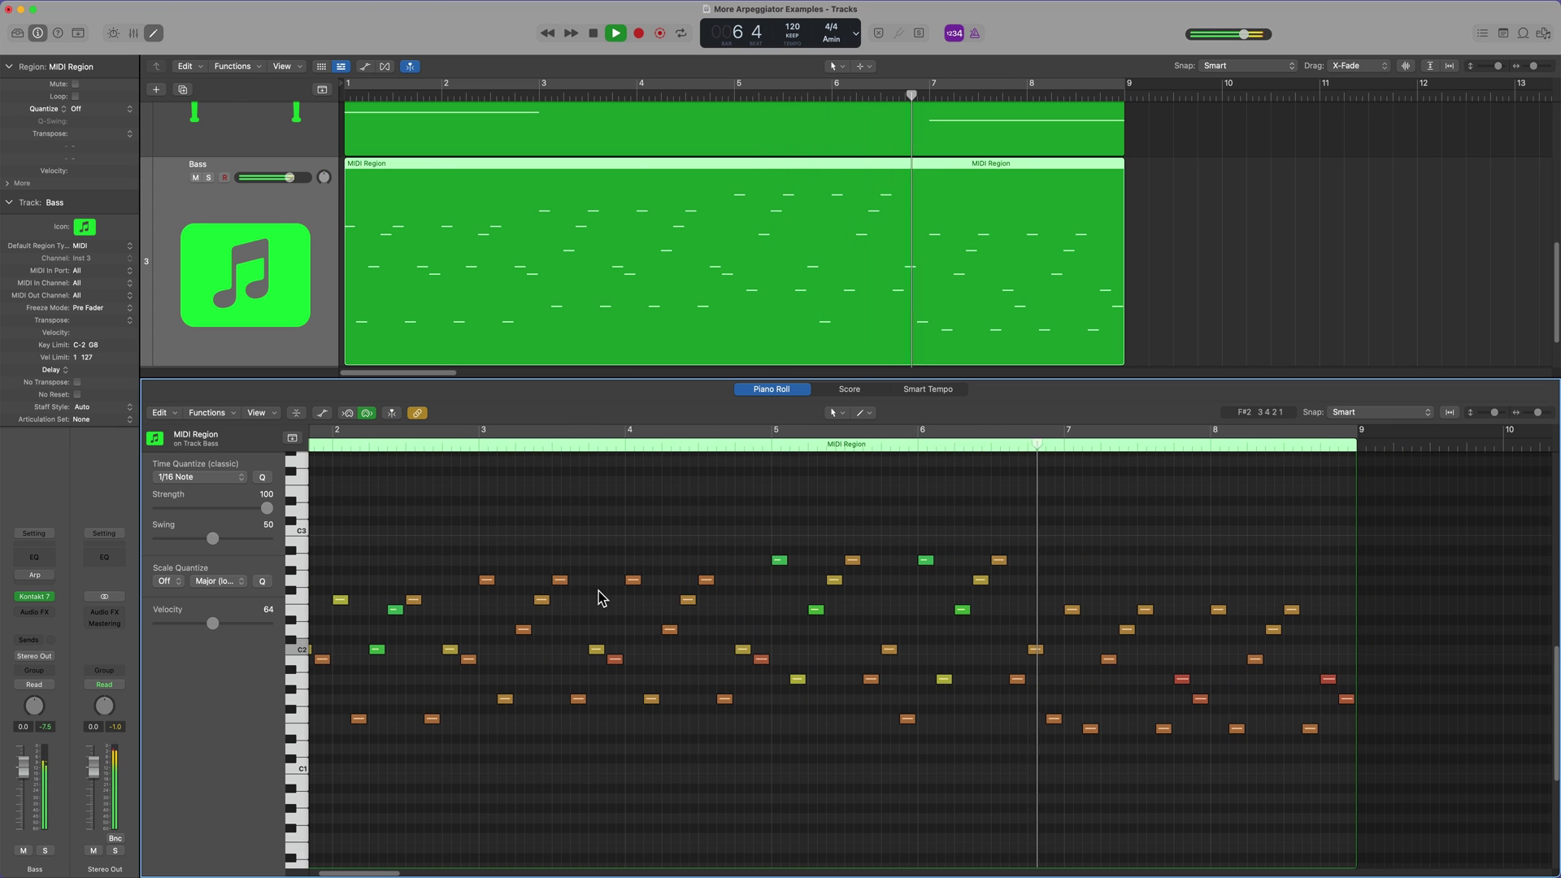
scroll(598, 597, "right", 4)
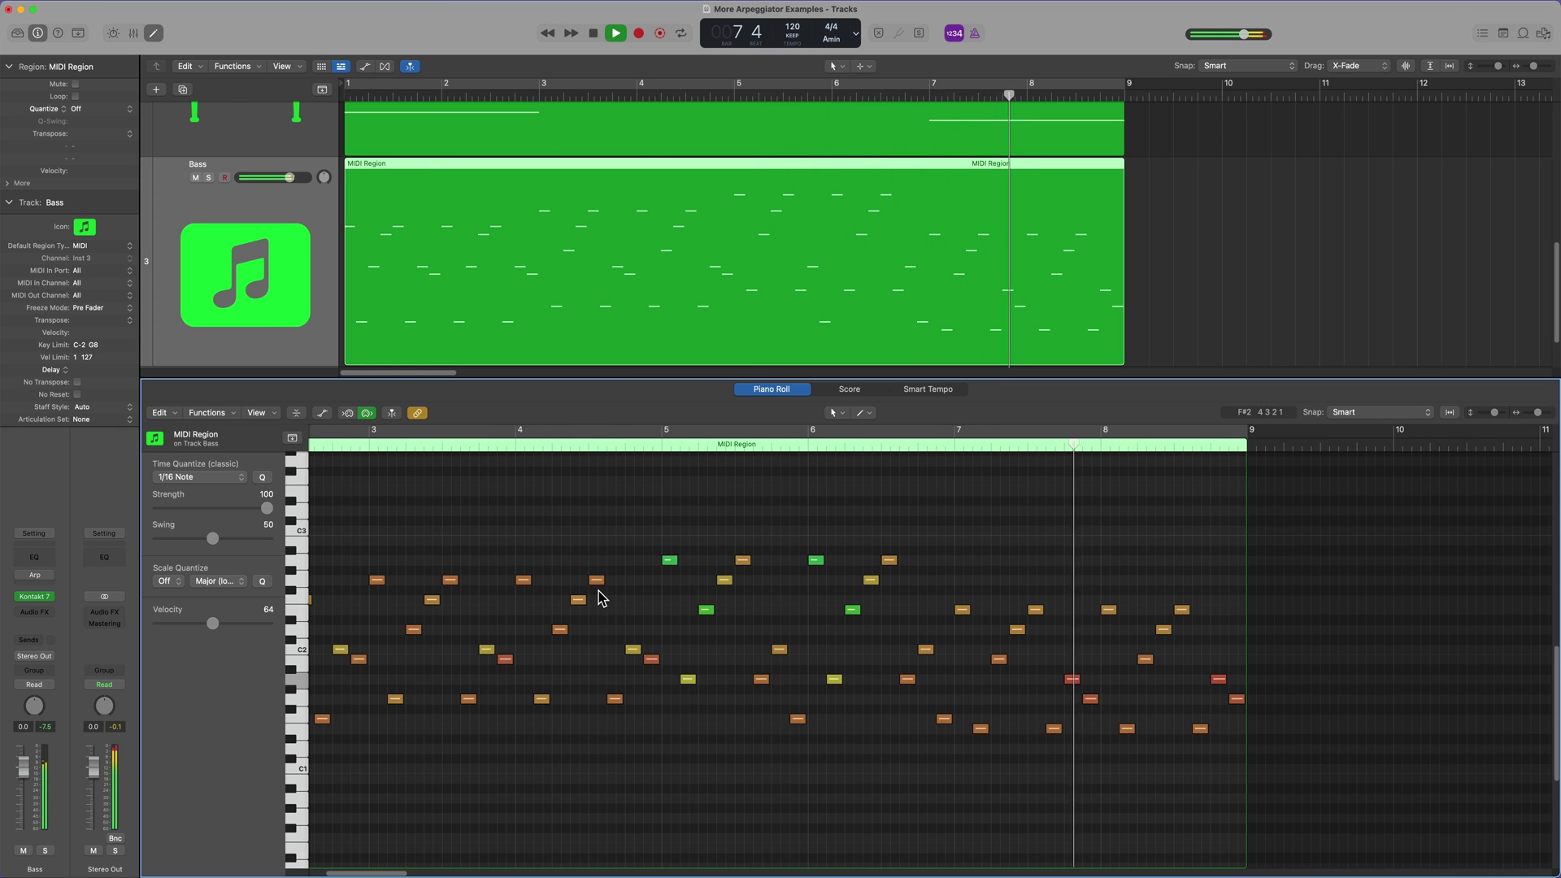
scroll(599, 598, "right", 3)
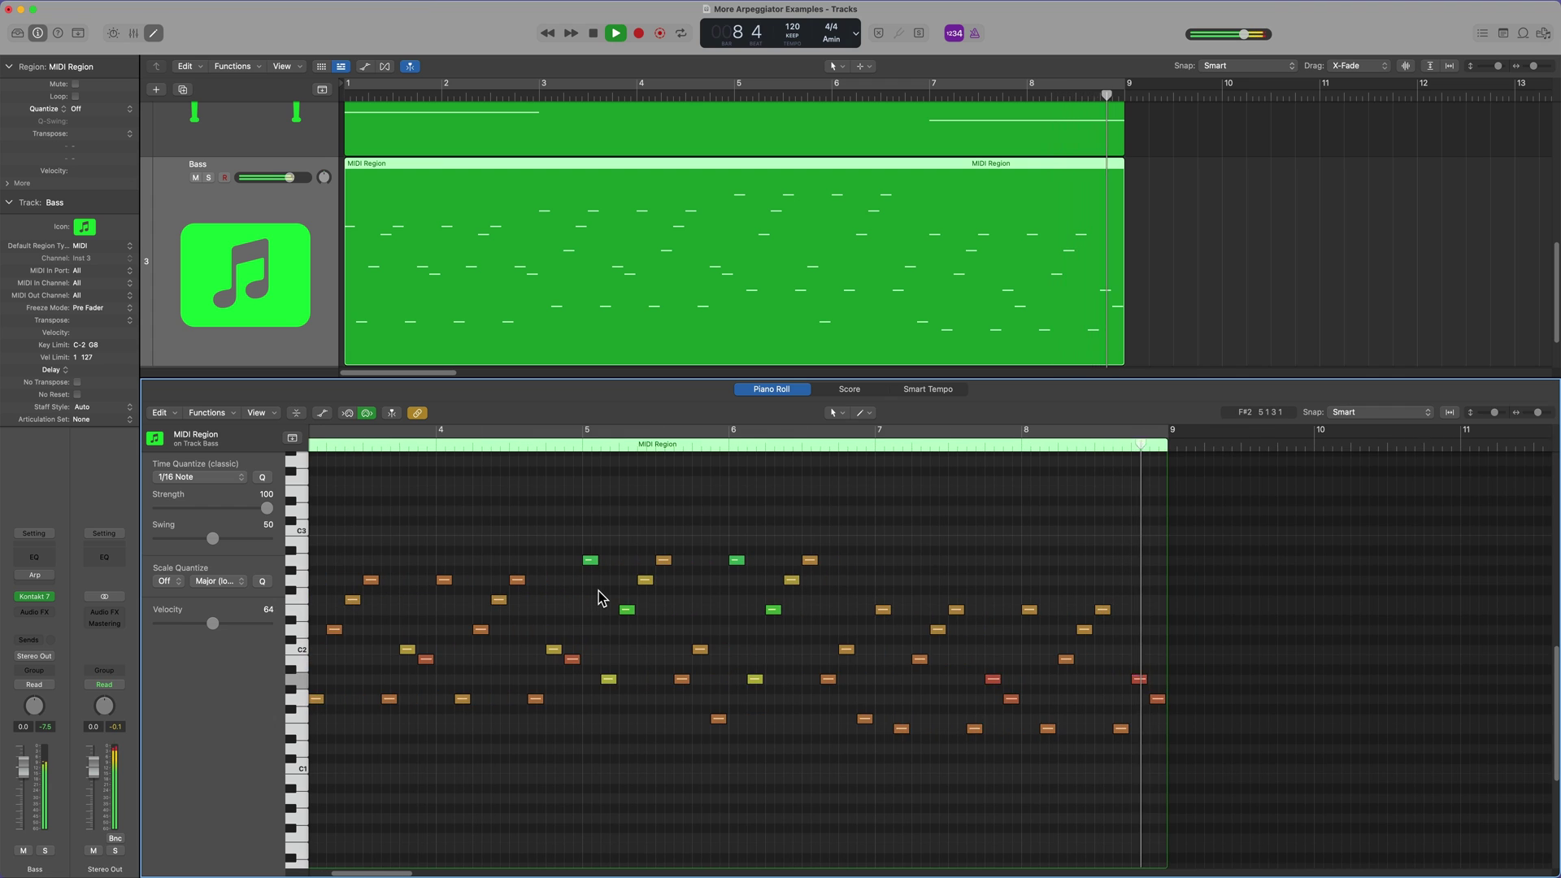
Step: Stop playback and reopen the Bass track's Arpeggiator from its MIDI FX slot
key("space")
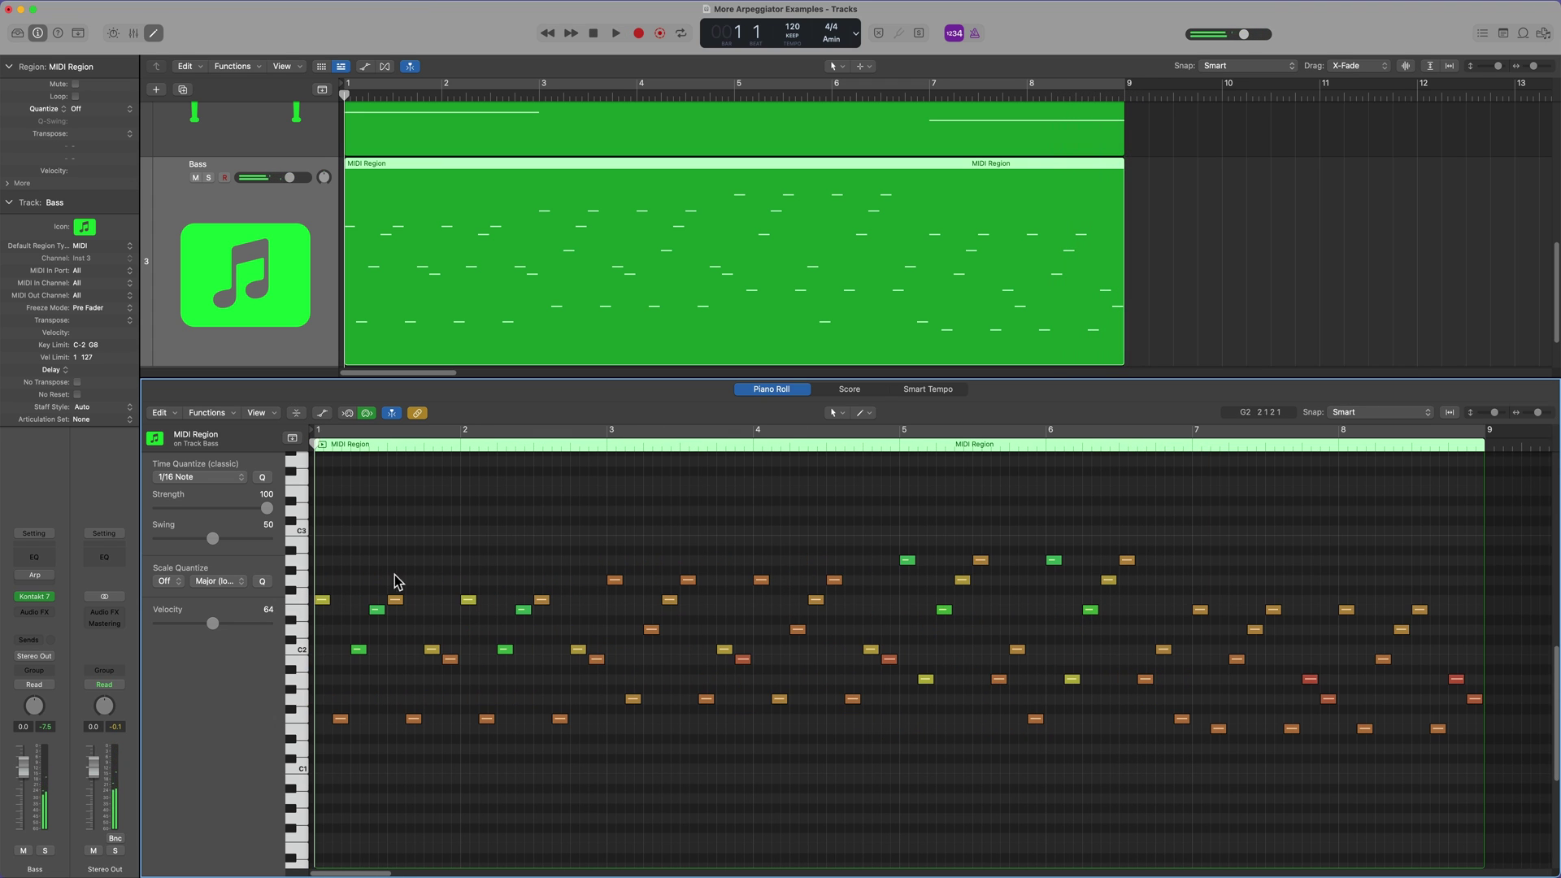
left_click(36, 579)
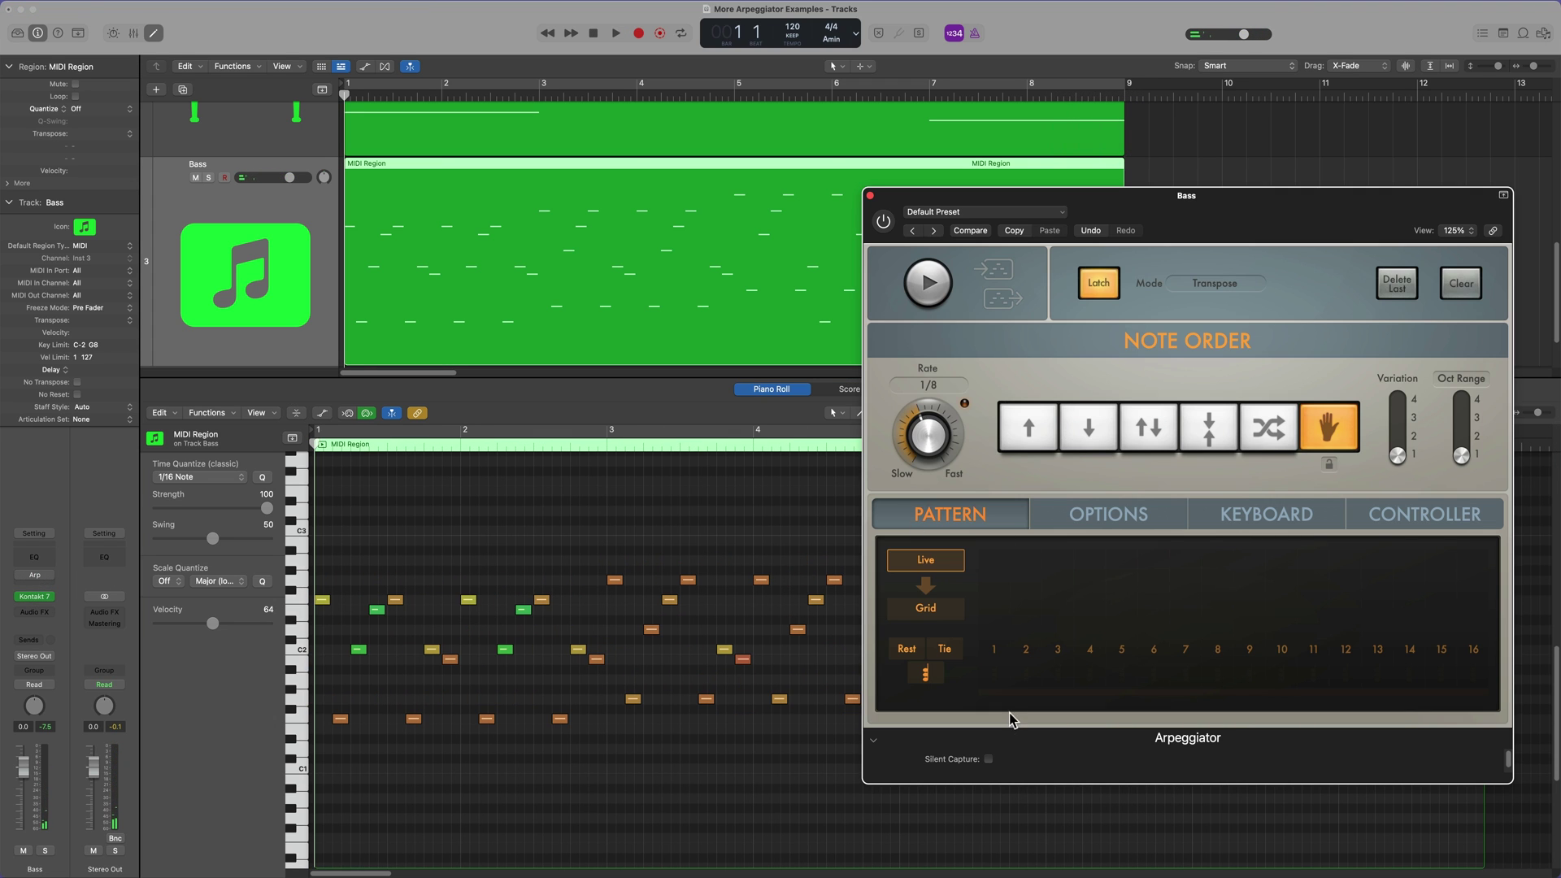